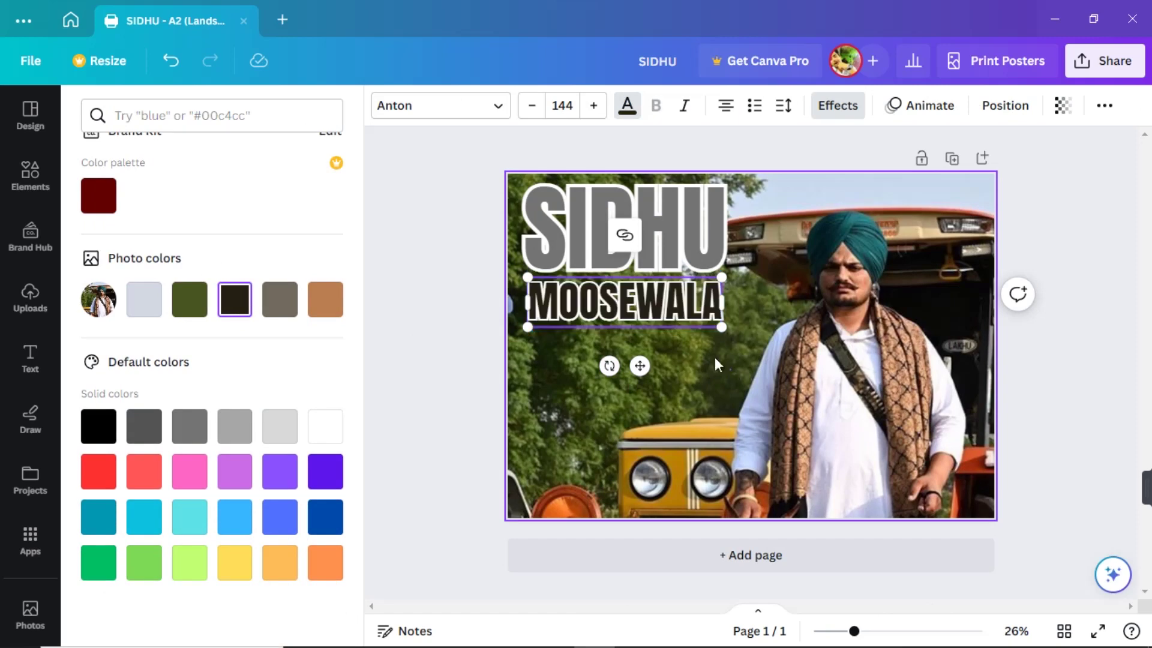
- Give the MOOSEWALA text a custom green color, #009F31
{"action": "left_click", "coordinate": [532, 292]}
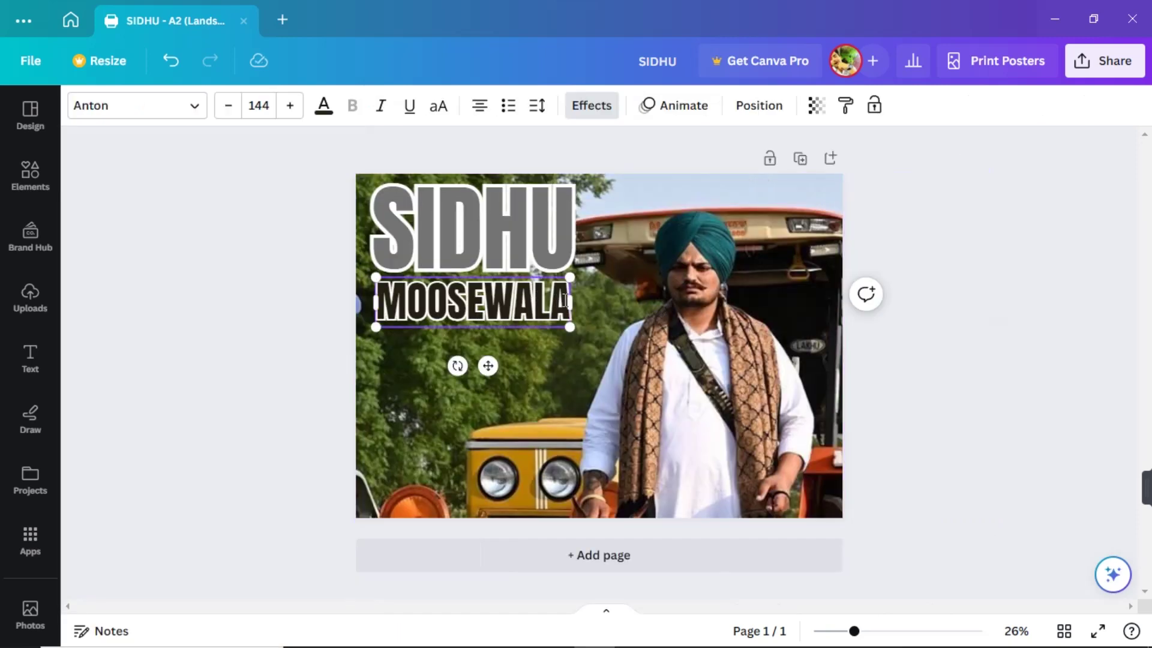
{"action": "left_click_drag", "start_coordinate": [566, 300], "coordinate": [471, 301]}
{"action": "left_click", "coordinate": [581, 347]}
{"action": "left_click", "coordinate": [517, 314]}
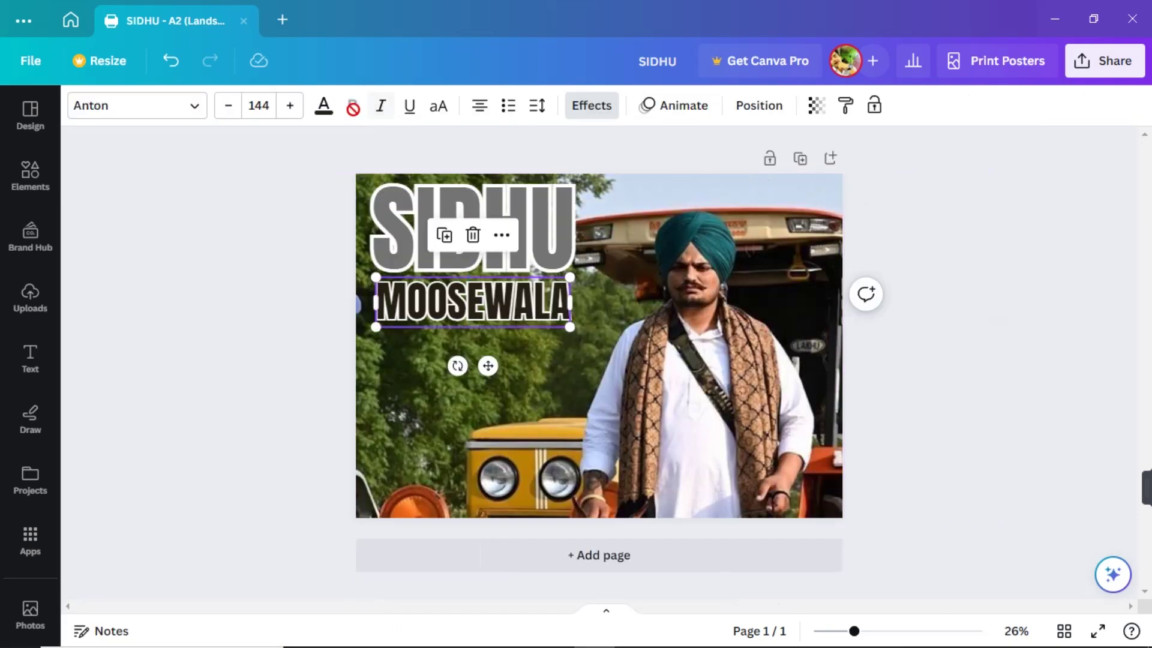
{"action": "left_click", "coordinate": [324, 106]}
{"action": "scroll", "coordinate": [252, 414], "scroll_direction": "down", "scroll_amount": 3}
{"action": "scroll", "coordinate": [243, 415], "scroll_direction": "up", "scroll_amount": 3}
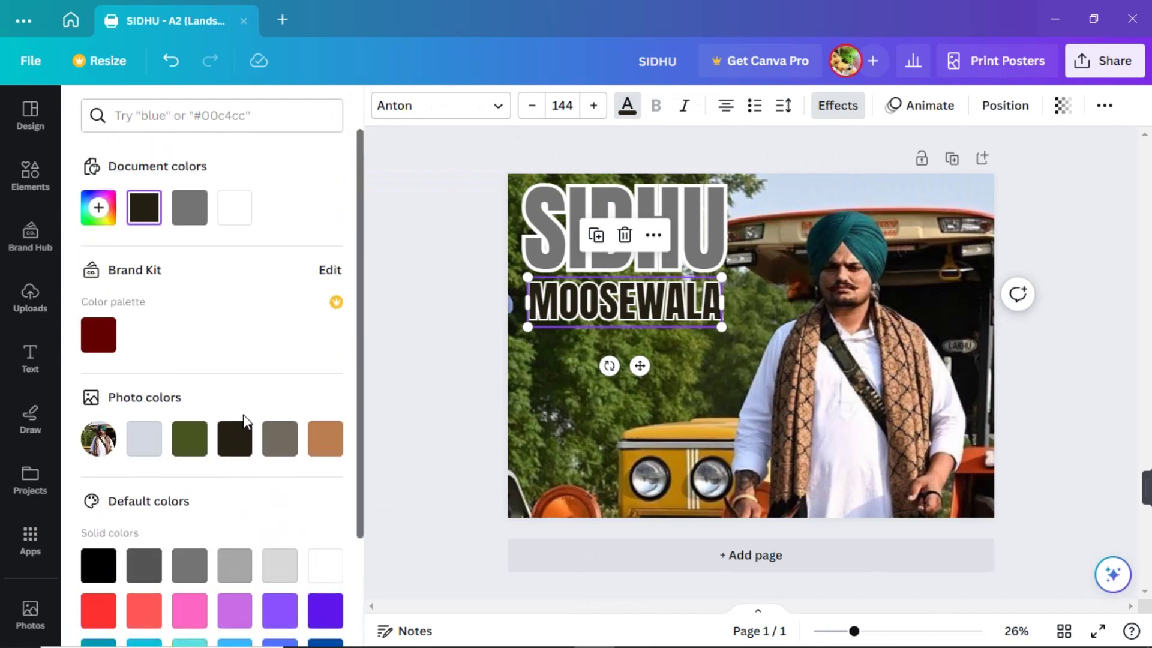
{"action": "left_click", "coordinate": [105, 217]}
{"action": "left_click_drag", "start_coordinate": [200, 351], "coordinate": [220, 352]}
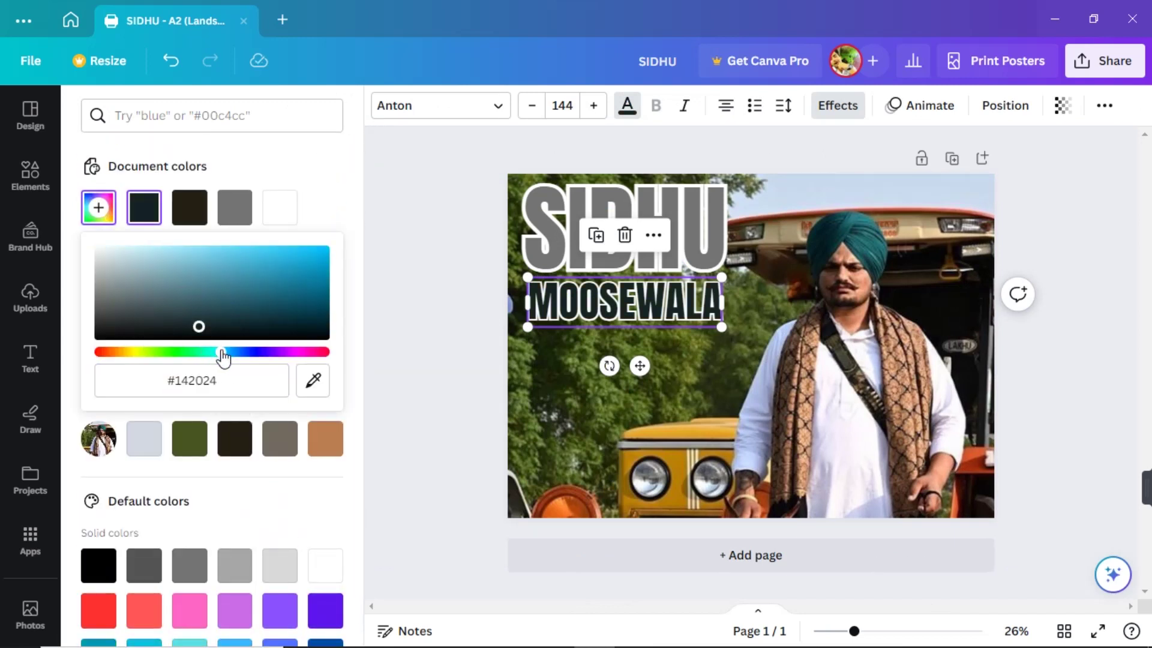
{"action": "left_click_drag", "start_coordinate": [222, 356], "coordinate": [189, 360]}
{"action": "left_click_drag", "start_coordinate": [246, 303], "coordinate": [348, 280]}
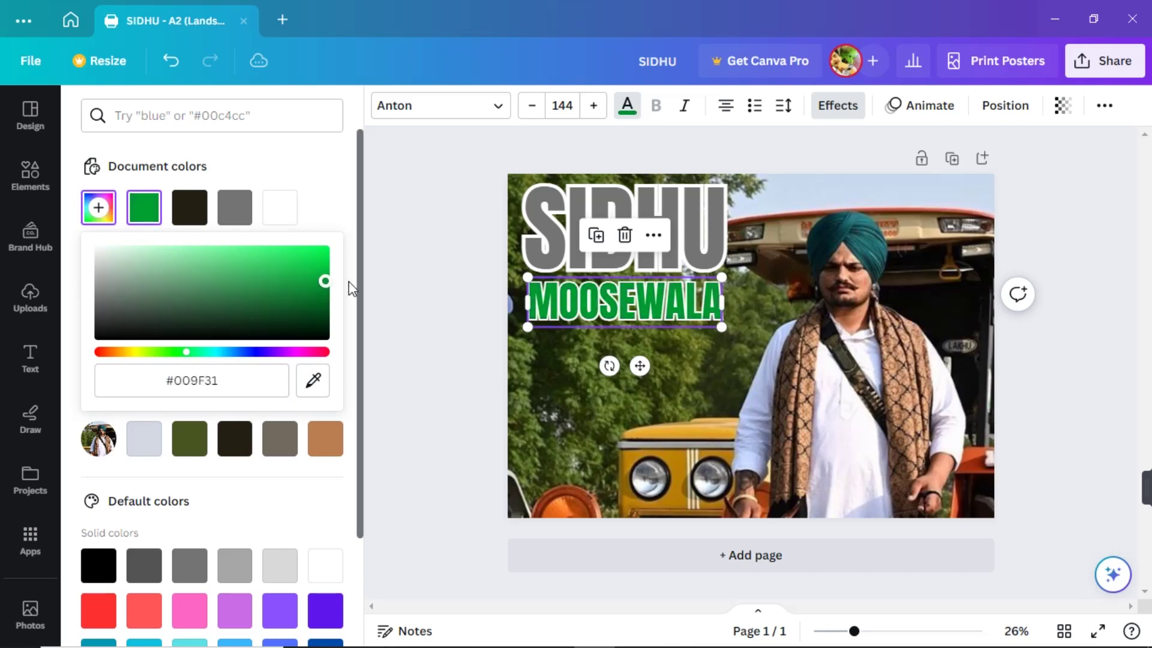
- Try teal #007E9F and black #000000 as the color of the MOOSEWALA text
{"action": "left_click_drag", "start_coordinate": [189, 359], "coordinate": [222, 355]}
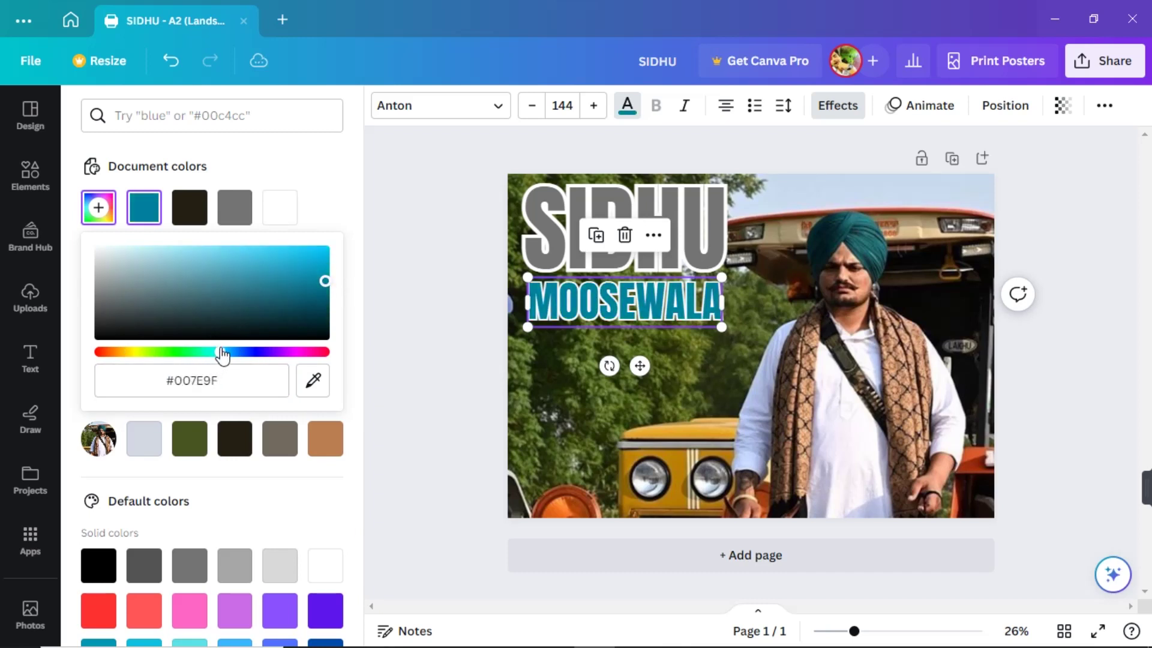
{"action": "left_click_drag", "start_coordinate": [288, 306], "coordinate": [360, 345]}
{"action": "left_click_drag", "start_coordinate": [222, 353], "coordinate": [97, 353]}
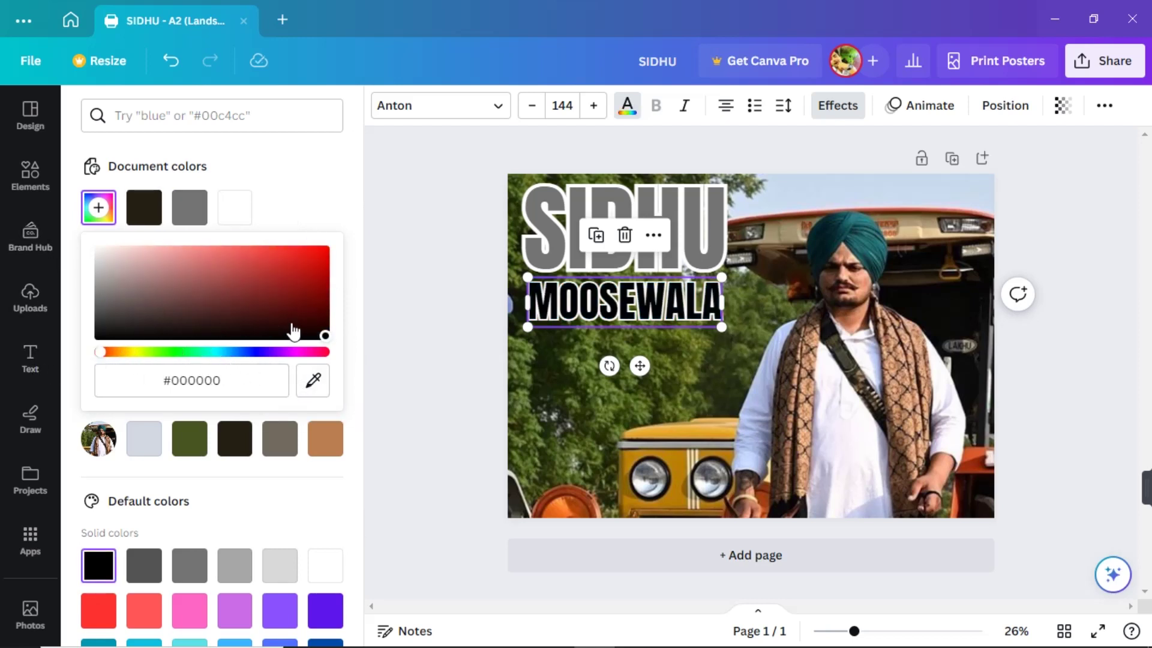
- Set the MOOSEWALA text to the custom dark green #007D5B and deselect it
{"action": "left_click_drag", "start_coordinate": [291, 329], "coordinate": [388, 318]}
{"action": "left_click_drag", "start_coordinate": [247, 352], "coordinate": [210, 355]}
{"action": "left_click_drag", "start_coordinate": [268, 322], "coordinate": [340, 300]}
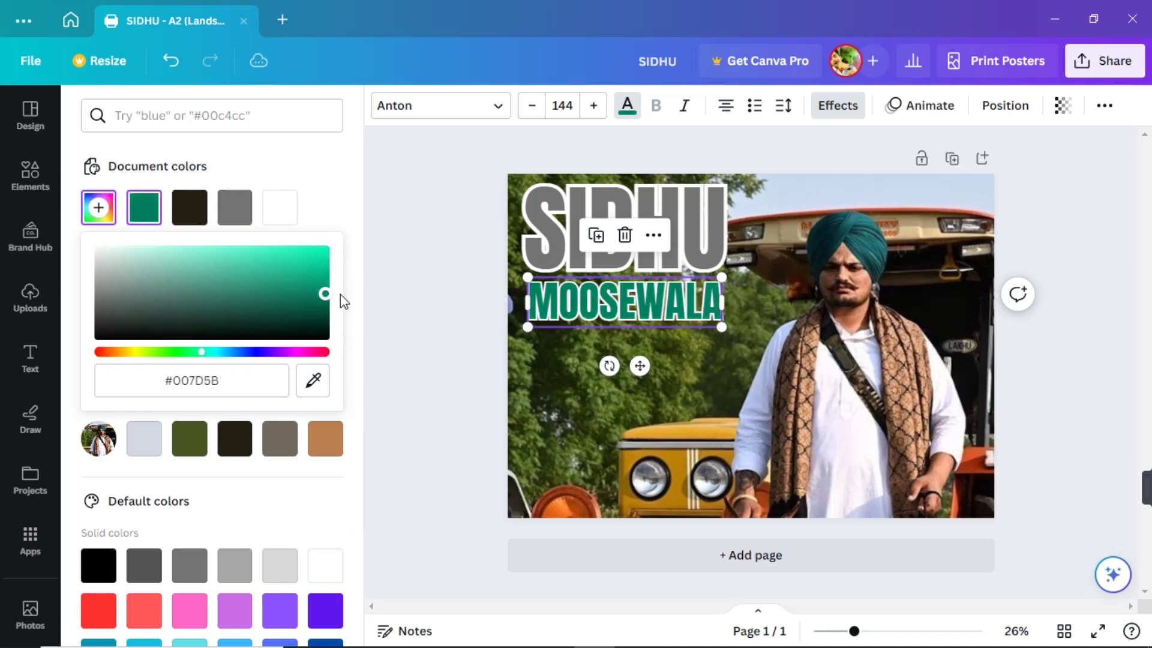
{"action": "left_click", "coordinate": [695, 367]}
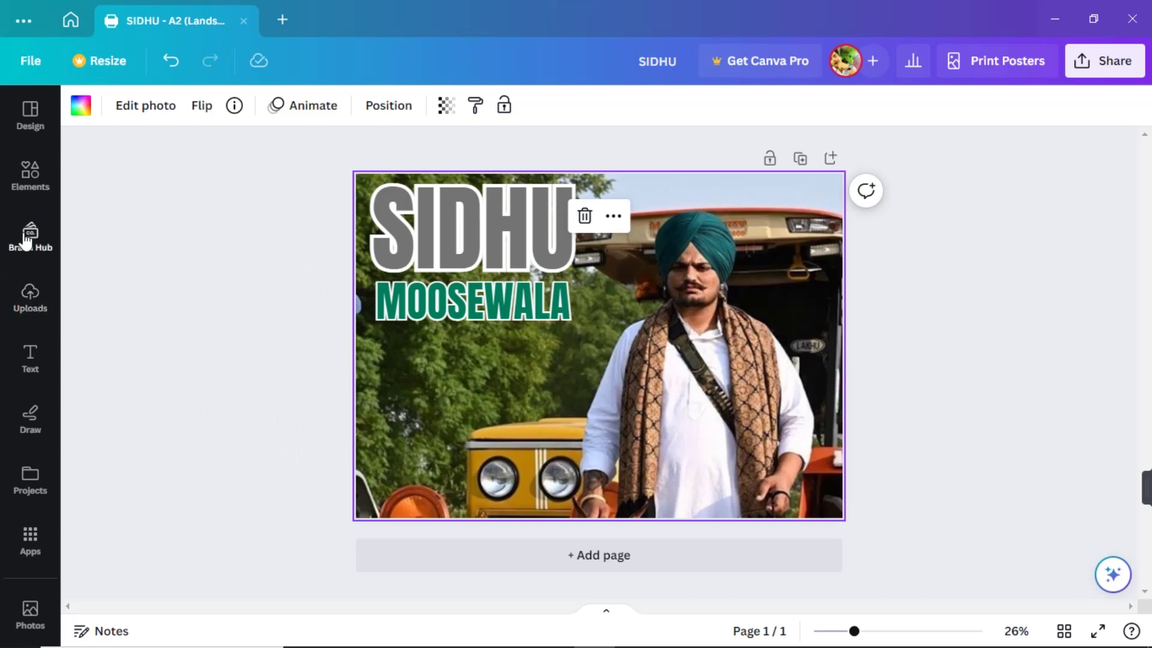
- Add a new text box to the poster and set its font size to 500
{"action": "left_click", "coordinate": [36, 369]}
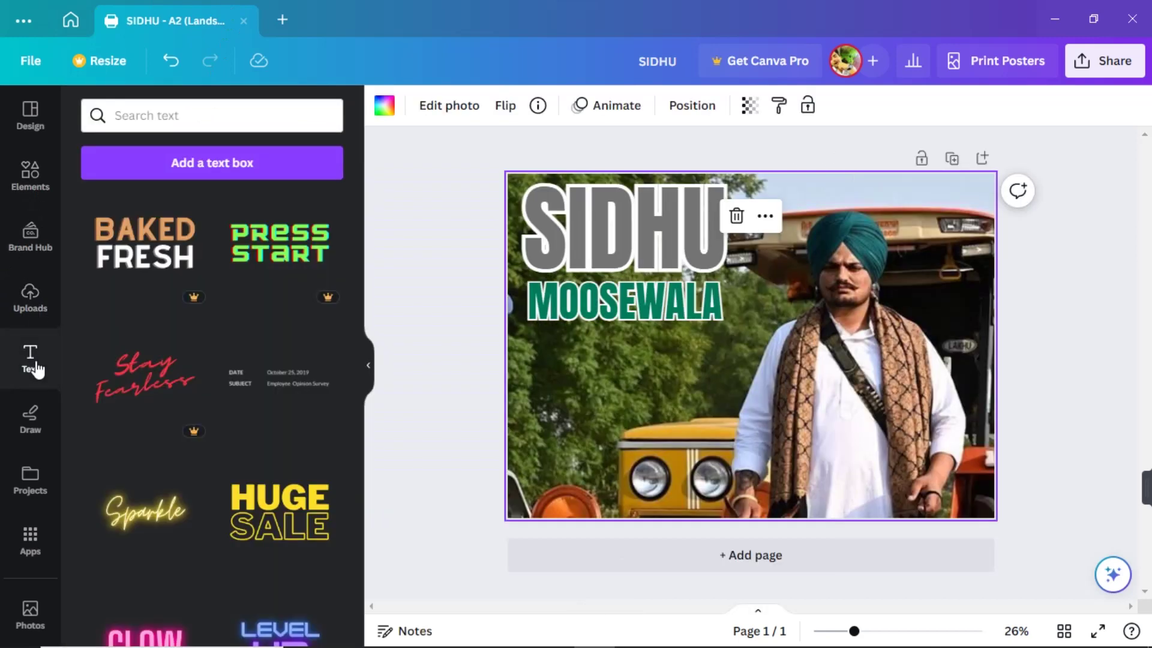
{"action": "left_click", "coordinate": [170, 171]}
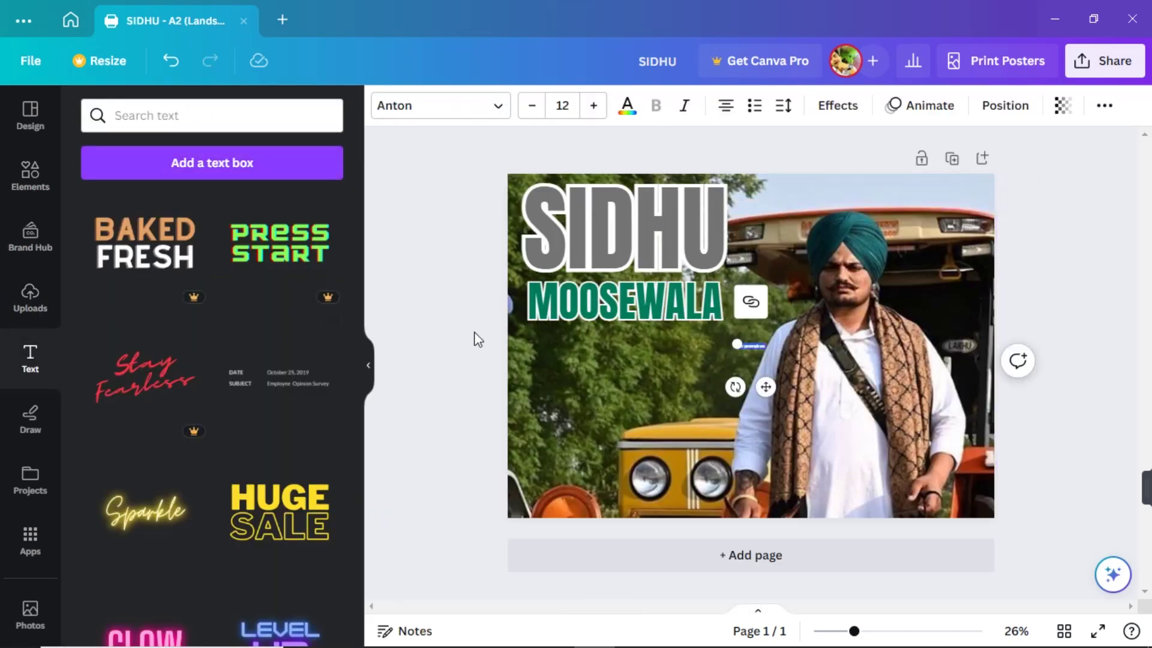
{"action": "left_click", "coordinate": [364, 366]}
{"action": "left_click", "coordinate": [258, 106]}
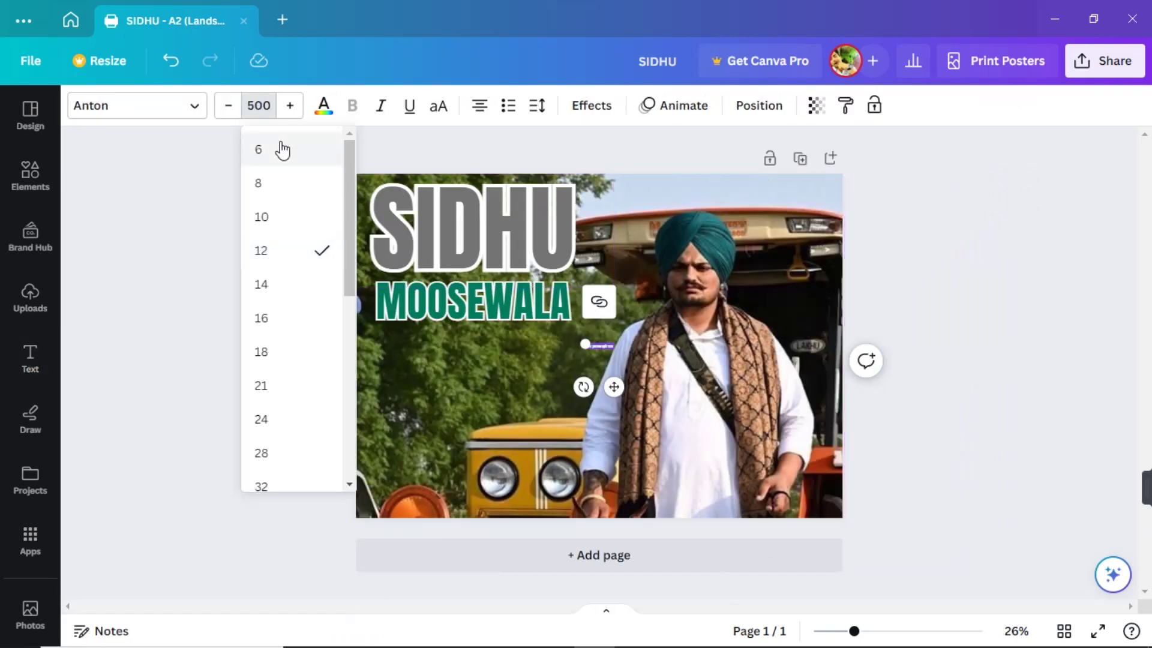
{"action": "type", "text": "500"}
{"action": "key", "text": "Return"}
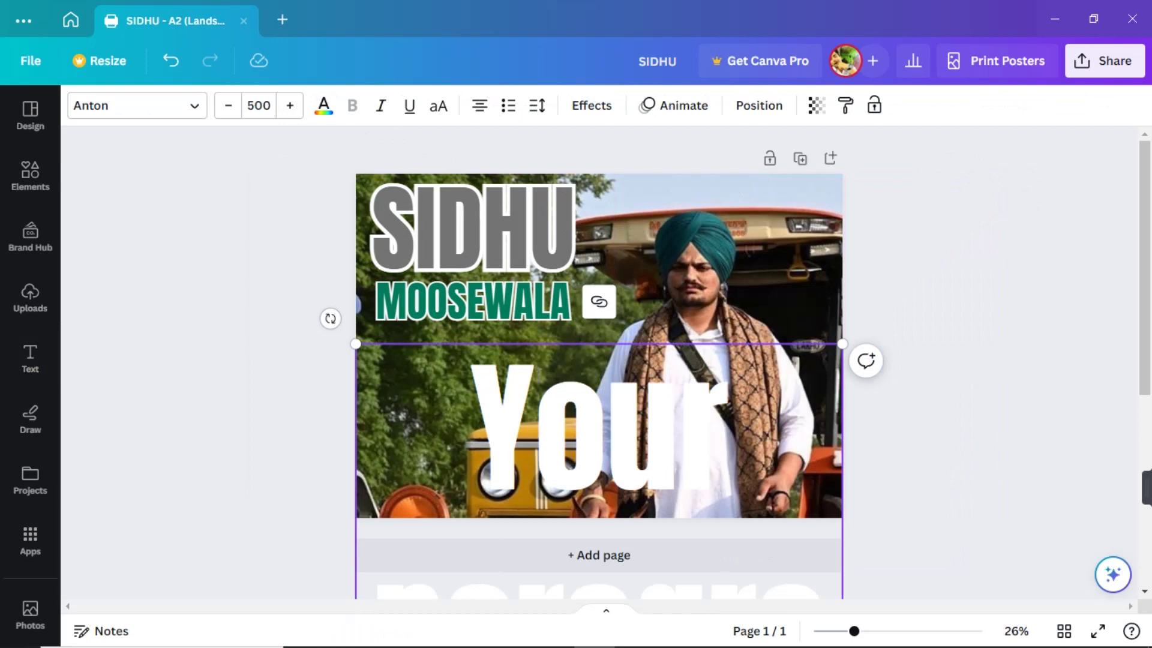
- Replace the new text box's placeholder text with 295 and move it directly beneath MOOSEWALA
{"action": "double_click", "coordinate": [571, 435]}
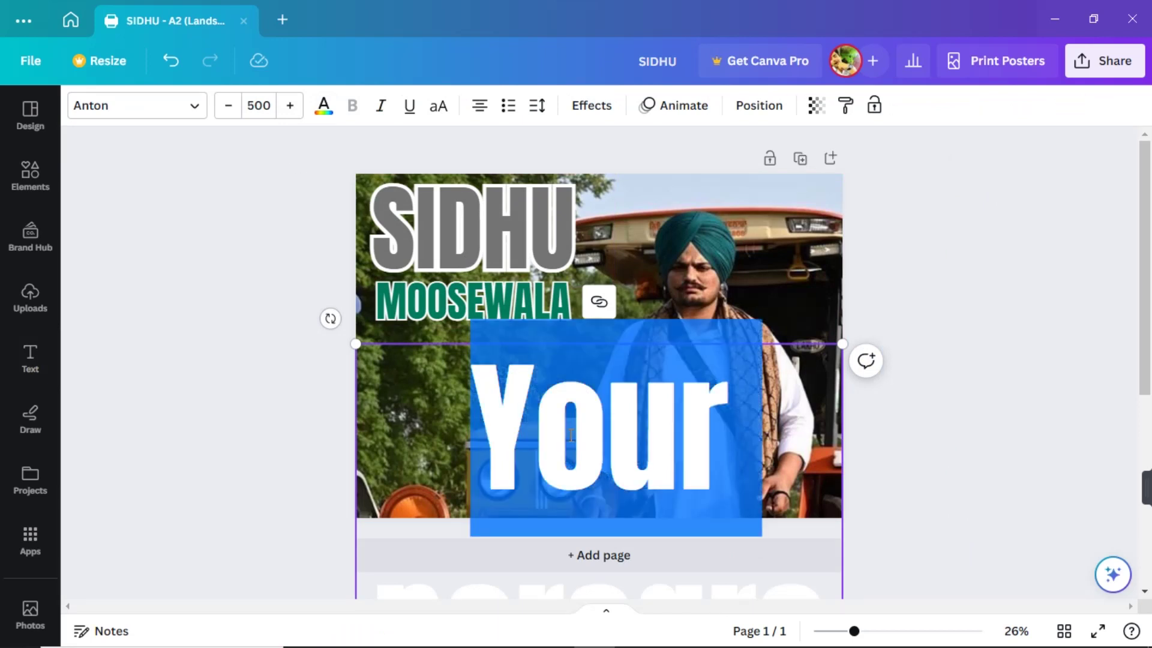
{"action": "key", "text": "BackSpace"}
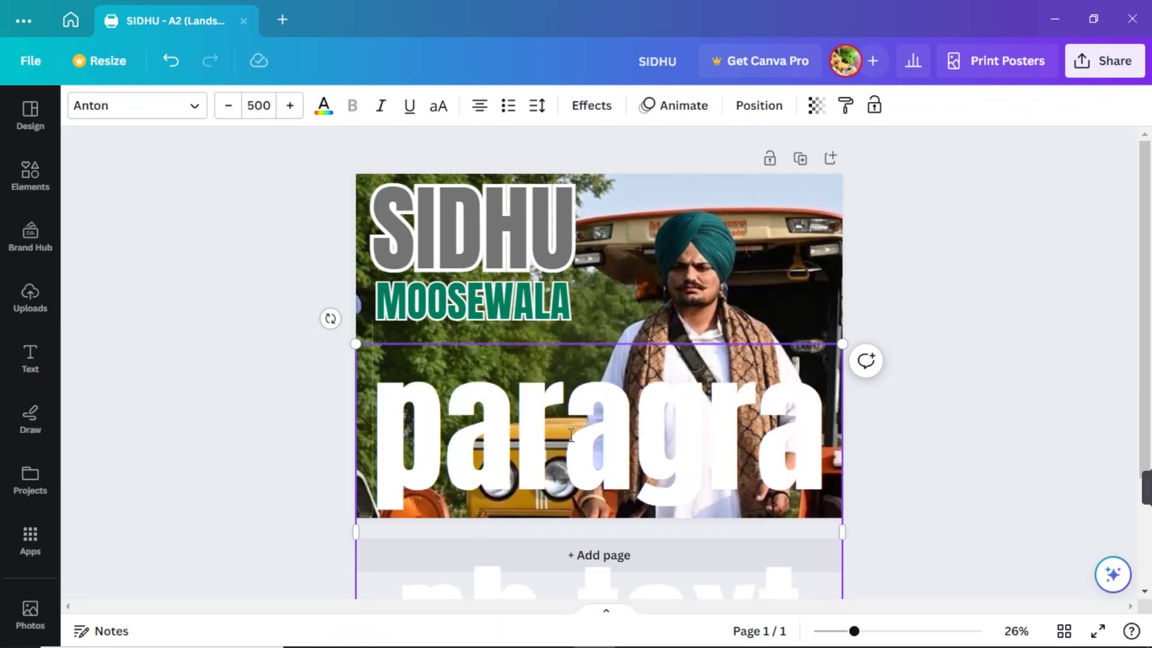
{"action": "key", "text": "ctrl+a"}
{"action": "key", "text": "BackSpace"}
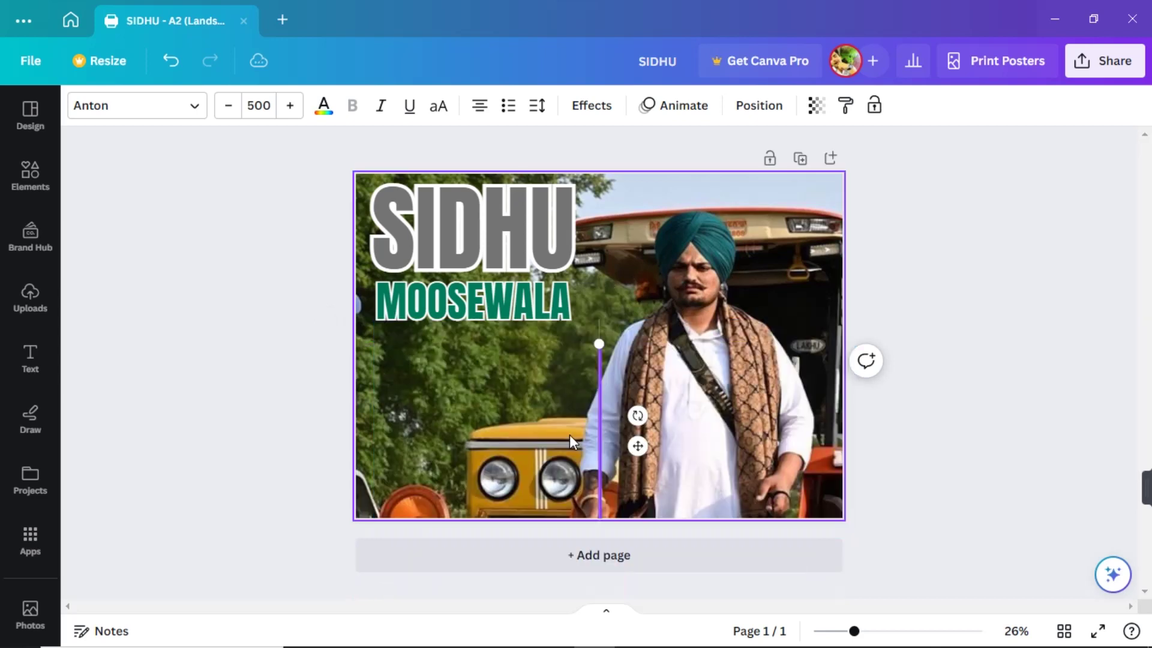
{"action": "type", "text": "295"}
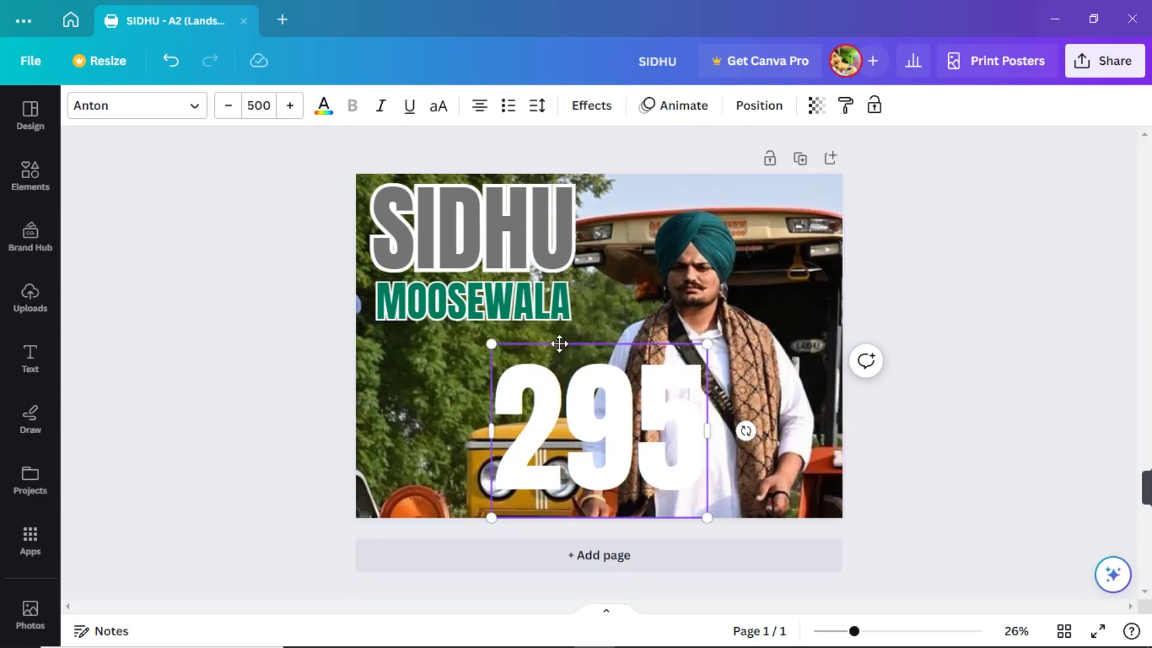
{"action": "left_click_drag", "start_coordinate": [559, 344], "coordinate": [433, 325]}
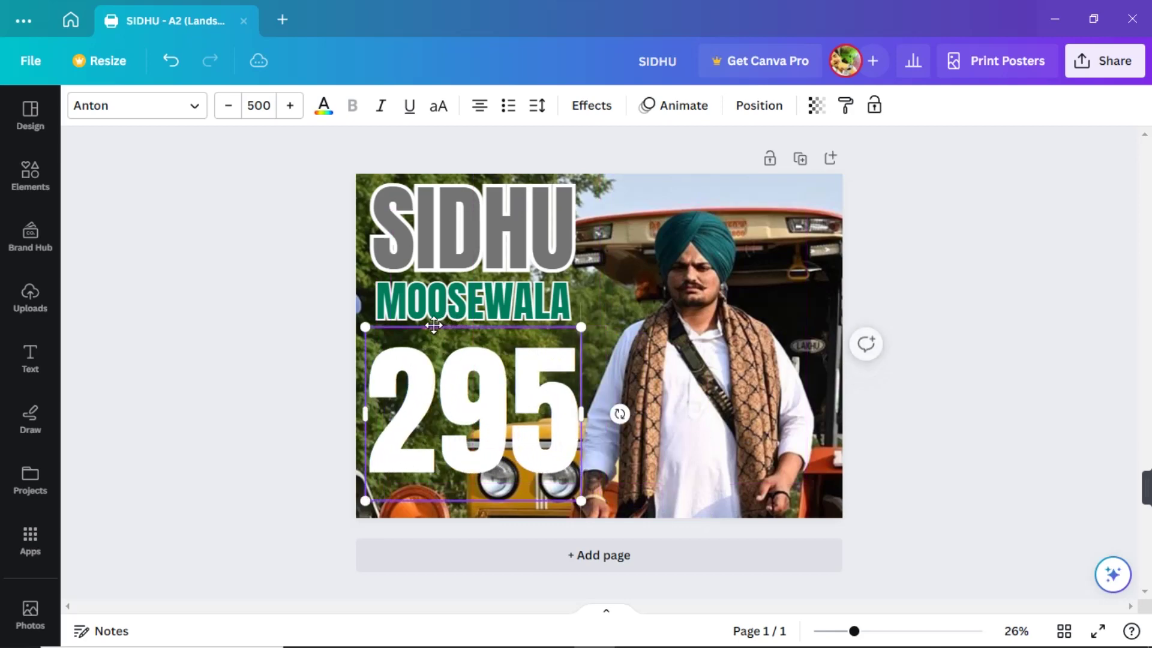
- Apply the Outline effect to the 295 text and make the outline white
{"action": "double_click", "coordinate": [506, 424]}
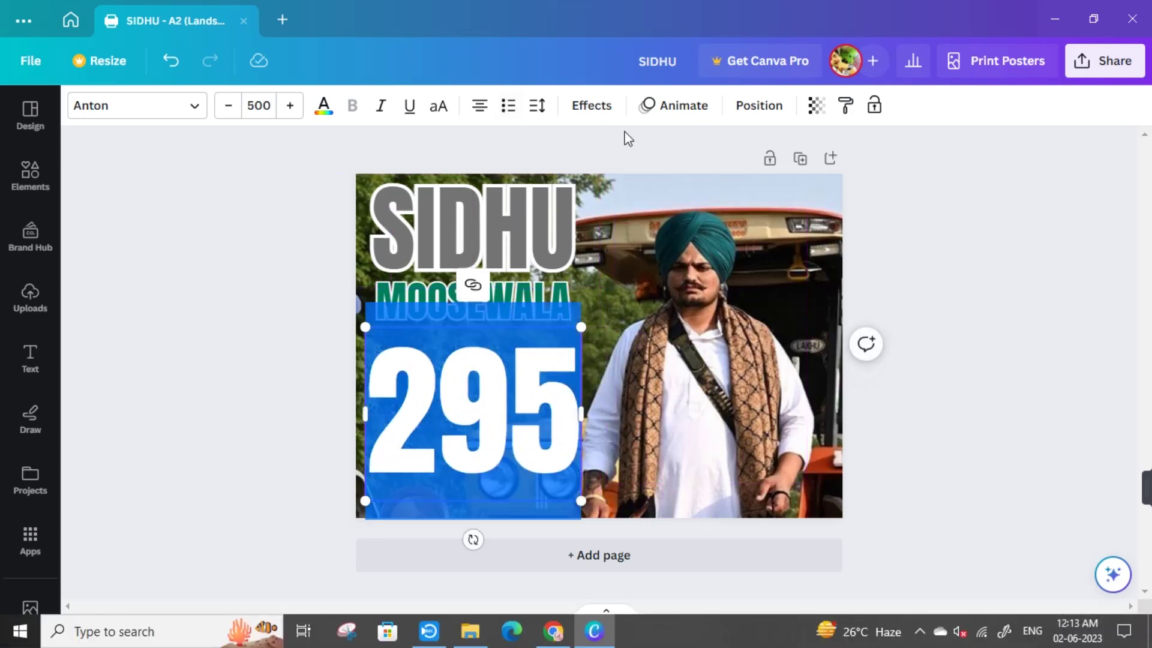
{"action": "left_click", "coordinate": [592, 105]}
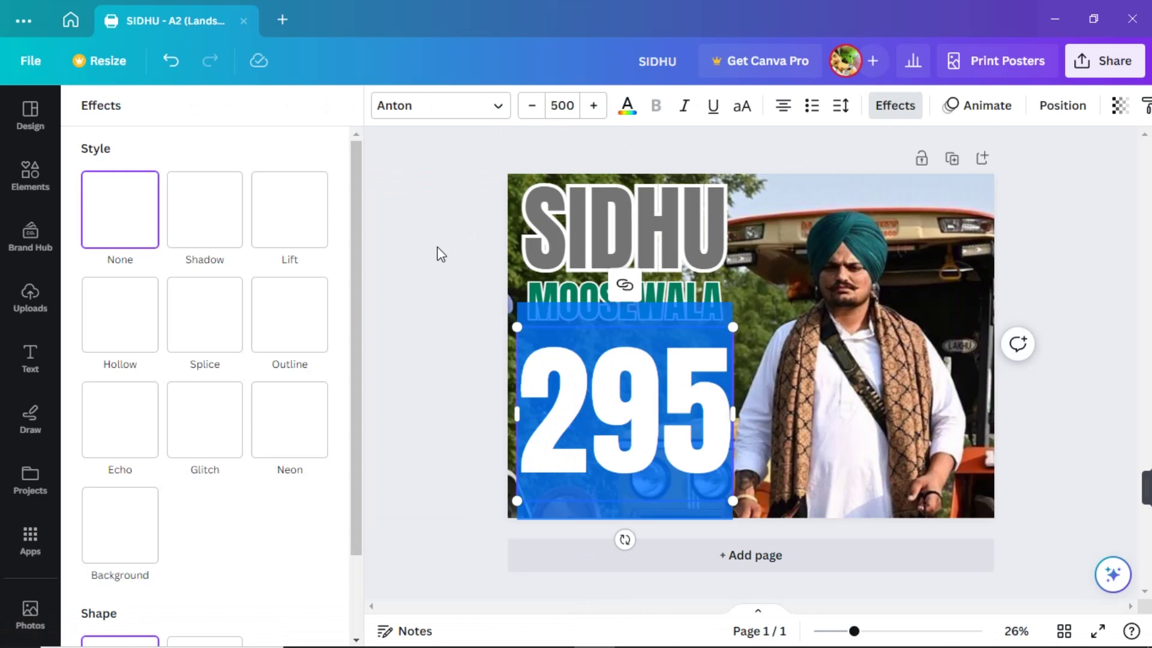
{"action": "left_click", "coordinate": [290, 252]}
{"action": "left_click", "coordinate": [281, 360]}
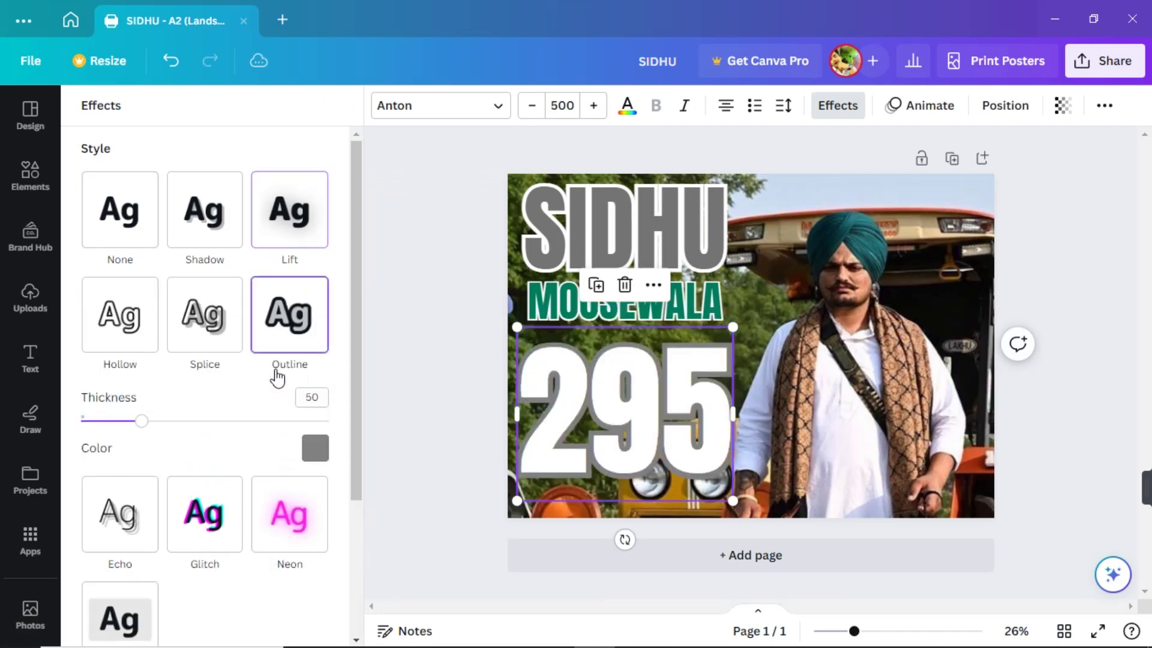
{"action": "left_click", "coordinate": [310, 449]}
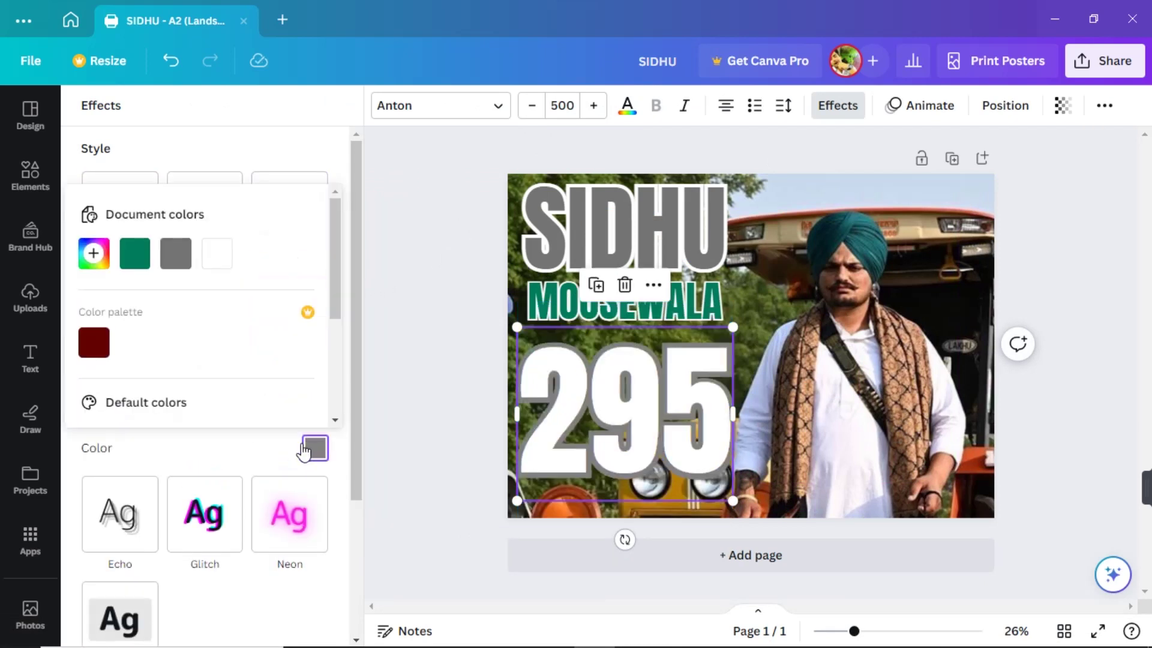
{"action": "left_click", "coordinate": [94, 253]}
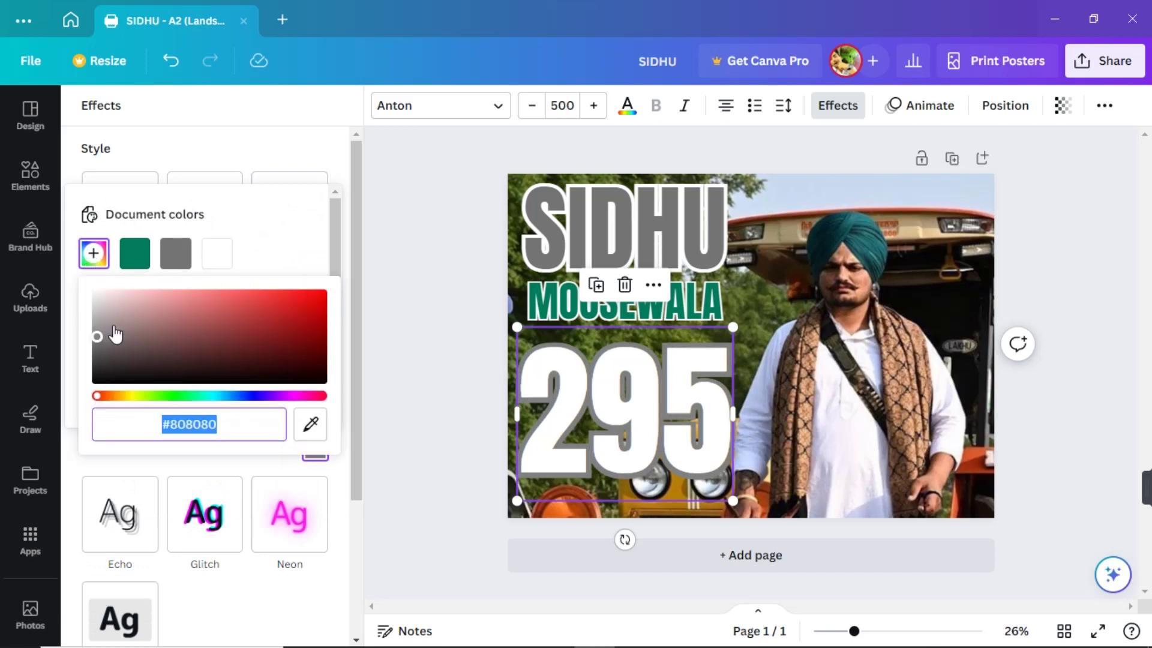
{"action": "left_click_drag", "start_coordinate": [111, 330], "coordinate": [3, 443]}
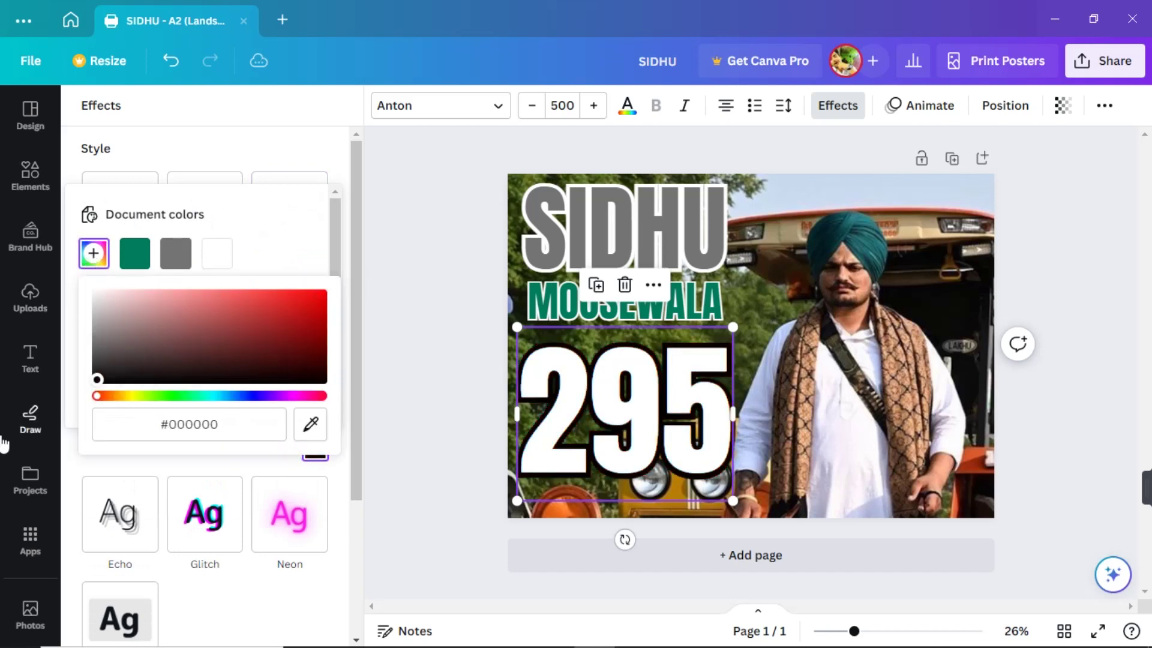
{"action": "left_click", "coordinate": [223, 257]}
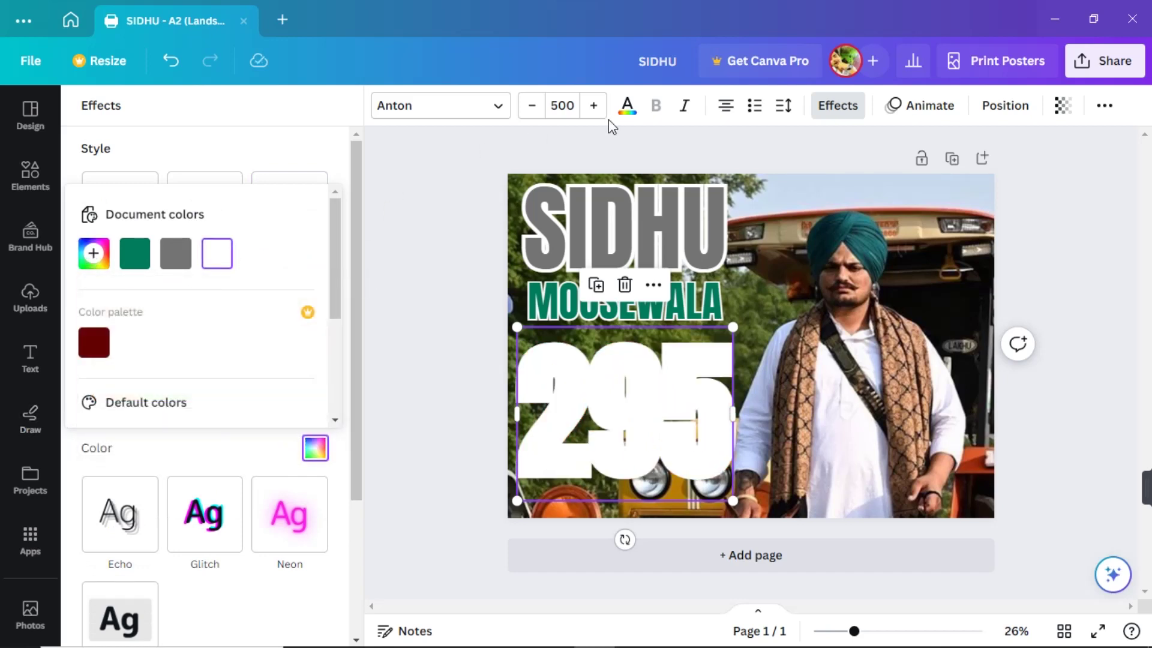
- Set the fill color of the 295 text to the bright red default solid color
{"action": "left_click", "coordinate": [418, 186]}
{"action": "left_click", "coordinate": [419, 186]}
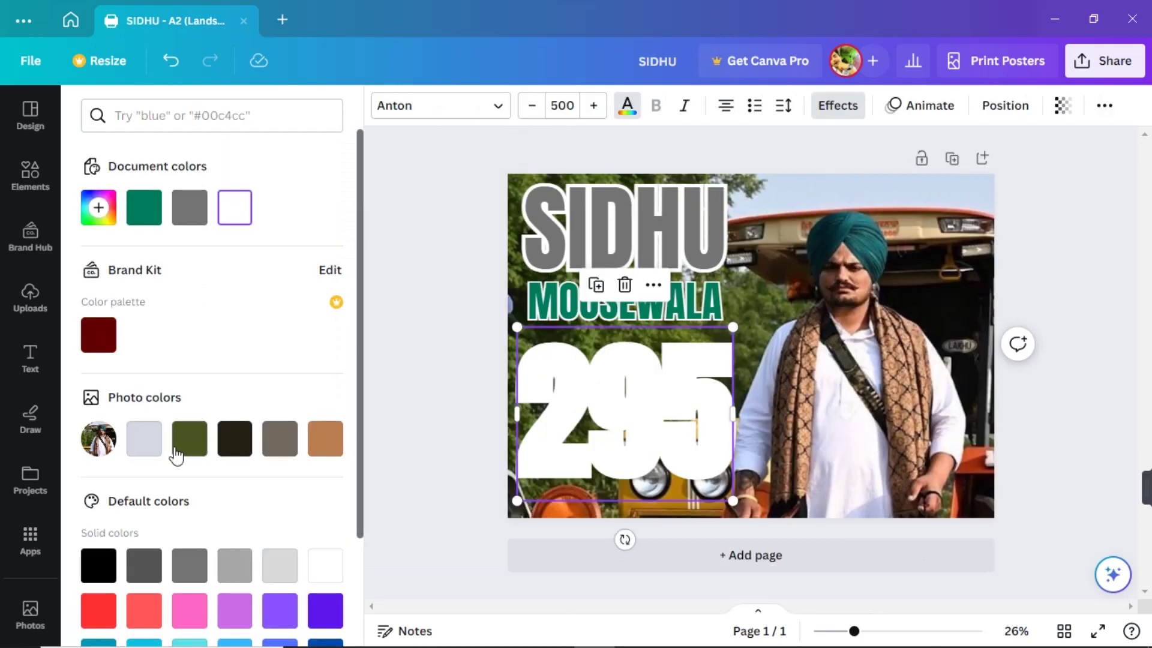
{"action": "left_click", "coordinate": [189, 439]}
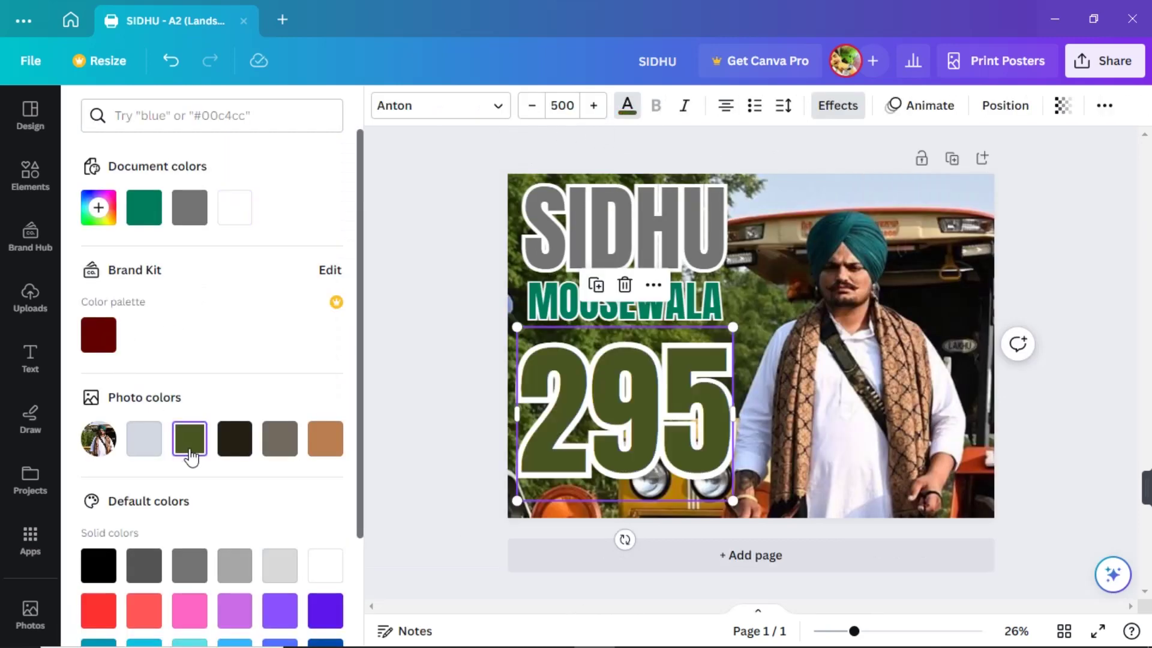
{"action": "left_click", "coordinate": [144, 444]}
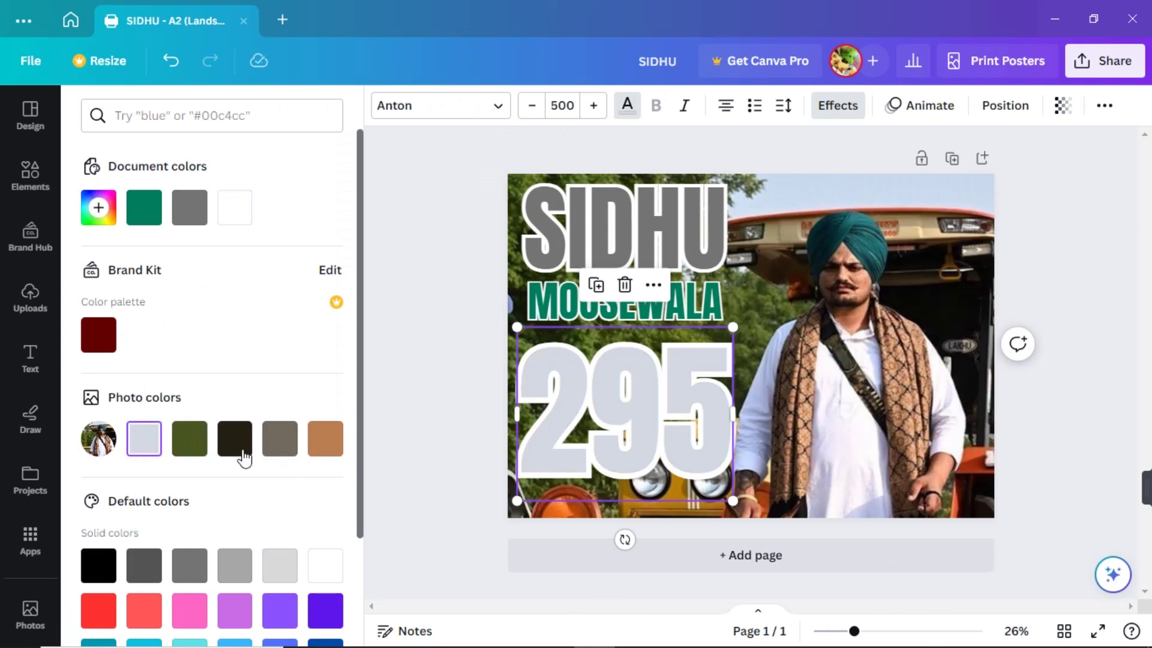
{"action": "left_click", "coordinate": [189, 208]}
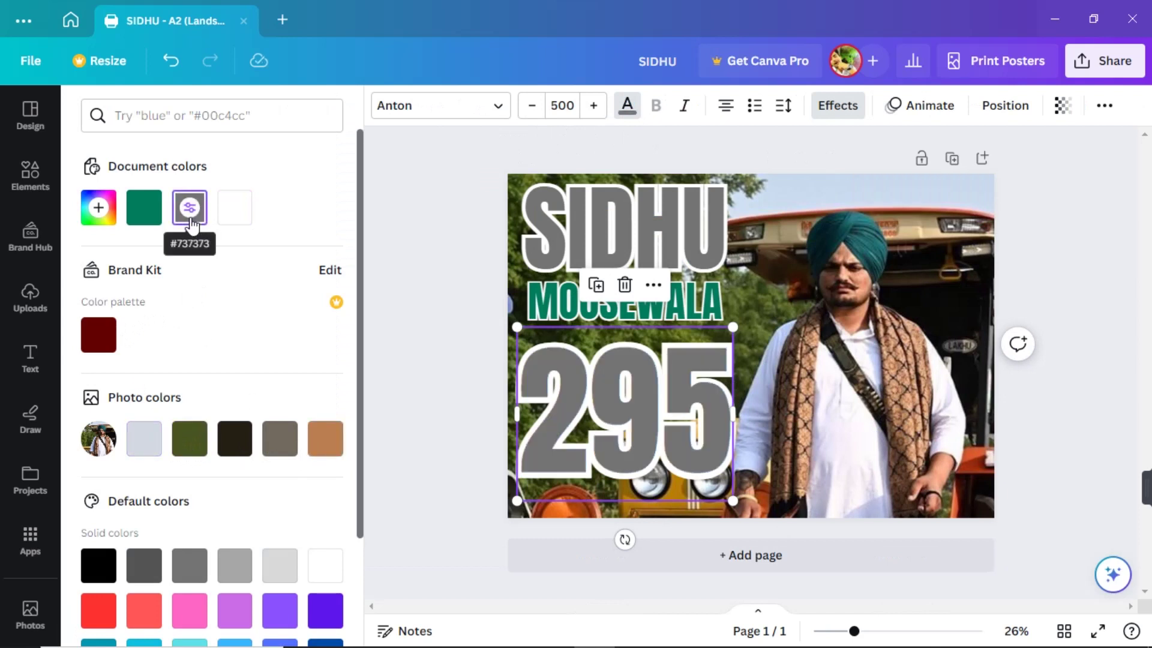
{"action": "left_click", "coordinate": [325, 441]}
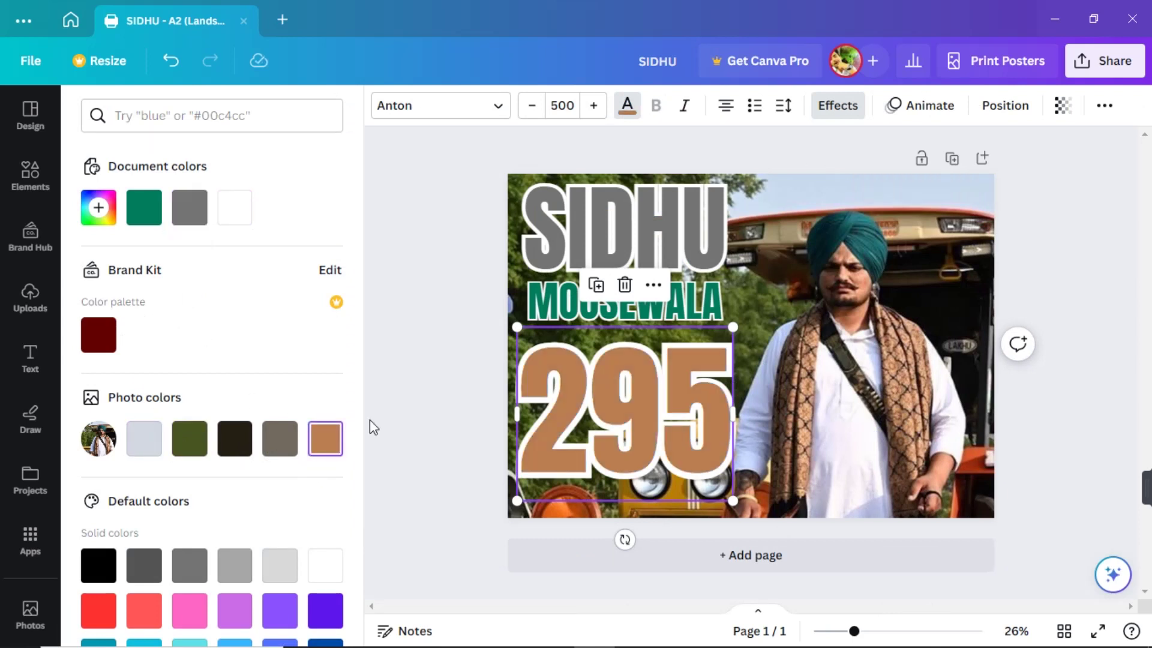
{"action": "scroll", "coordinate": [240, 441], "scroll_direction": "down", "scroll_amount": 3}
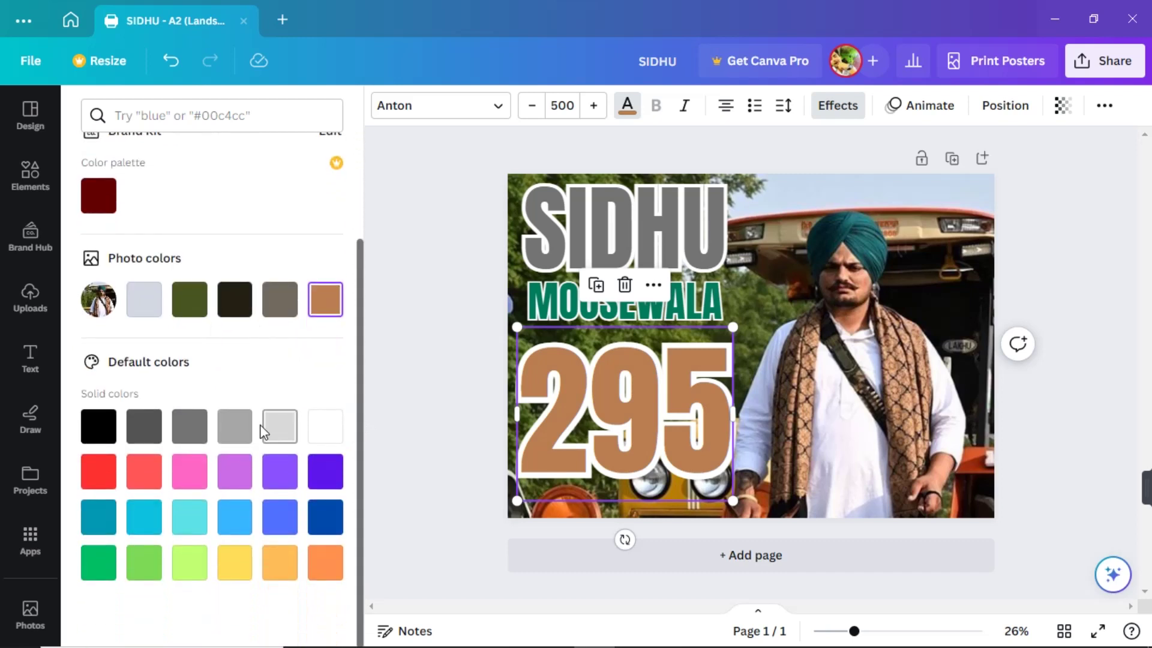
{"action": "left_click", "coordinate": [90, 478]}
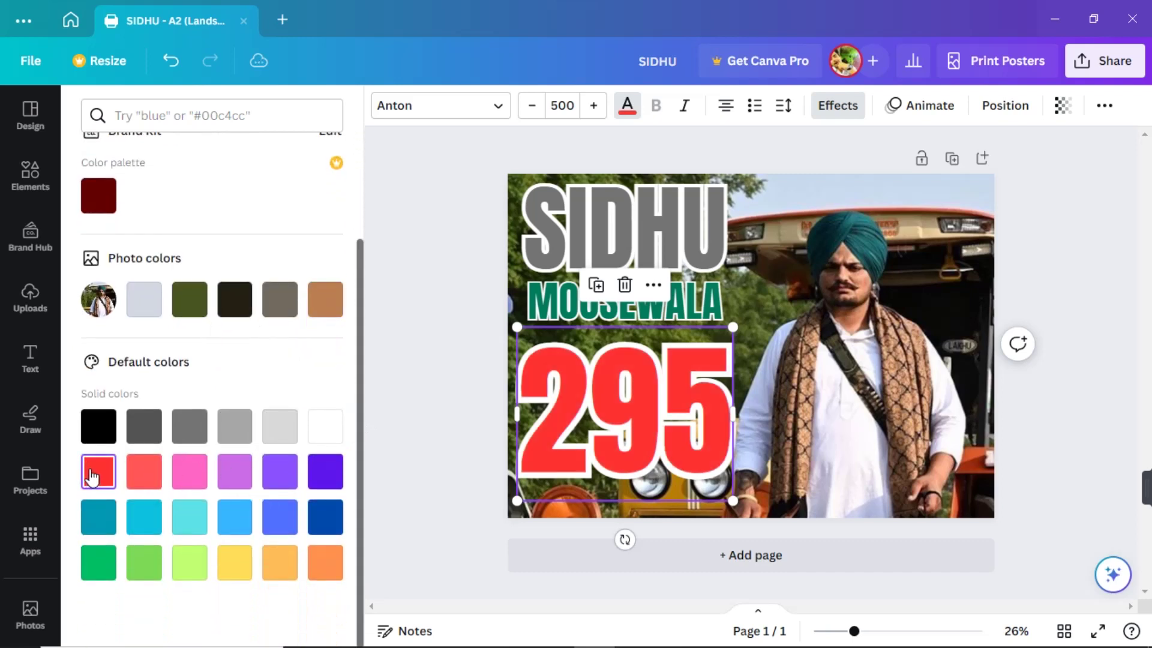
- Scale the 295 text down to font size 266 beneath MOOSEWALA and deselect it
{"action": "left_click_drag", "start_coordinate": [733, 500], "coordinate": [710, 376]}
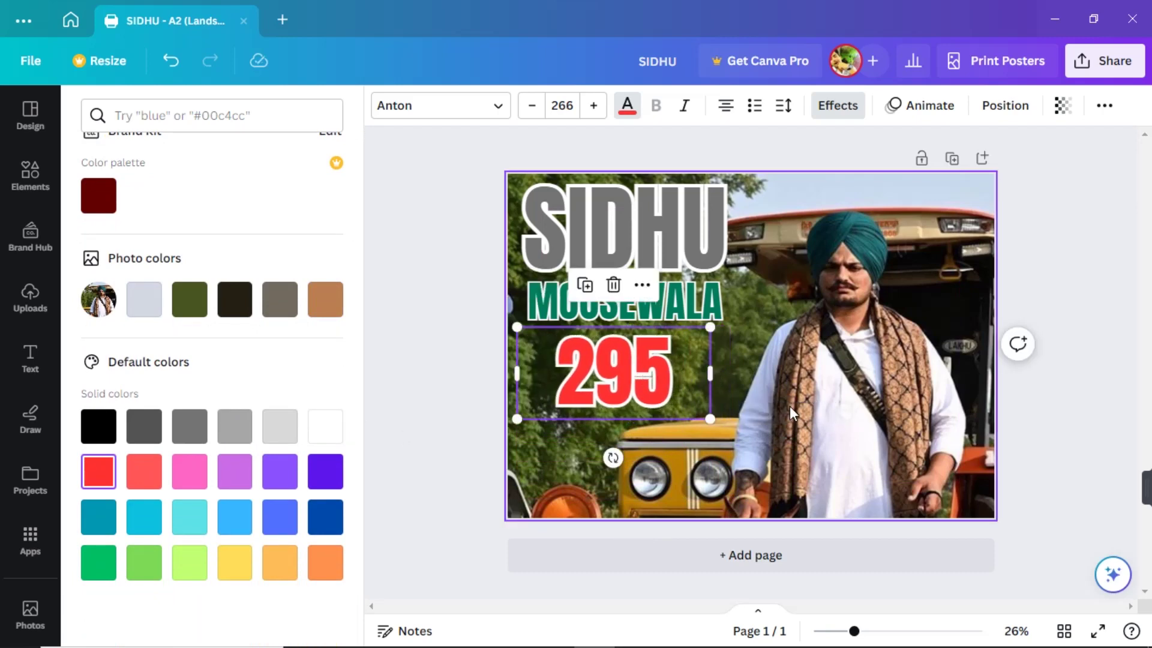
{"action": "left_click", "coordinate": [752, 408]}
{"action": "left_click", "coordinate": [963, 388]}
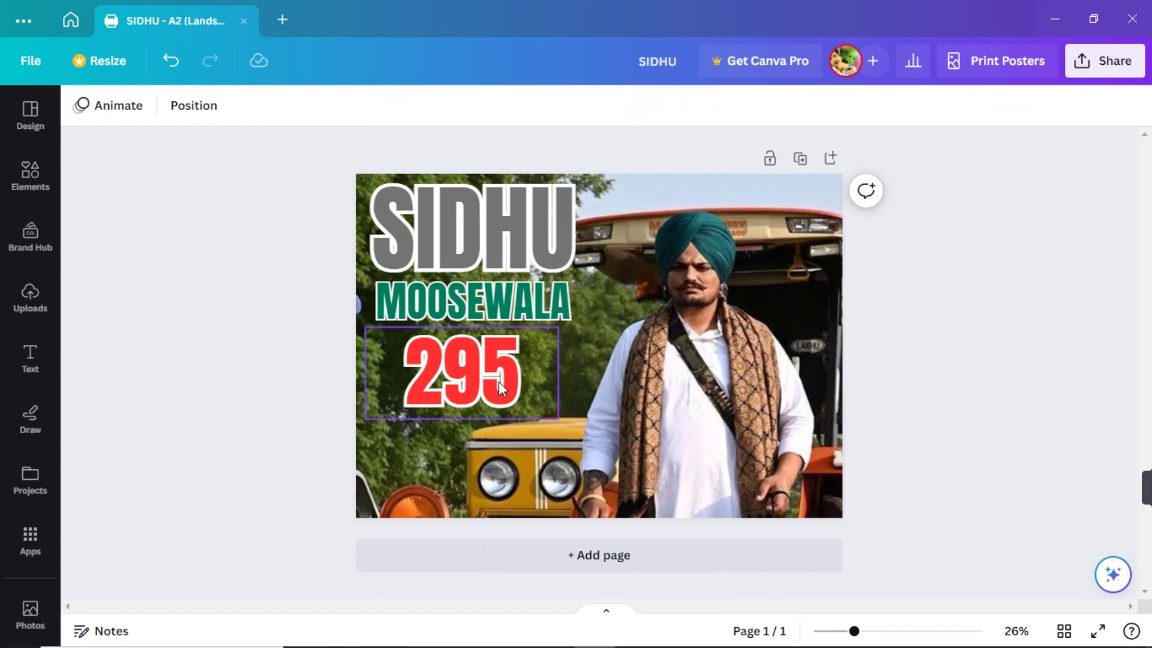
{"action": "left_click", "coordinate": [498, 382]}
{"action": "left_click", "coordinate": [719, 378]}
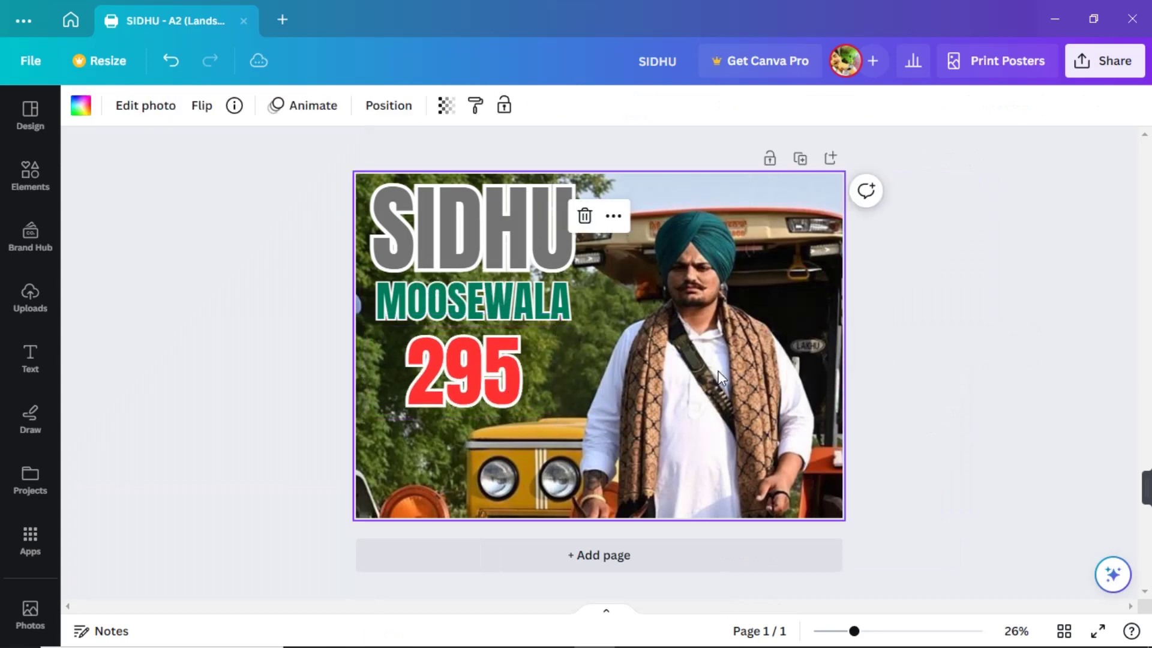
- Add the uploaded orange-turban cutout photo to the poster and place it in the lower-left corner
{"action": "left_click", "coordinate": [33, 303]}
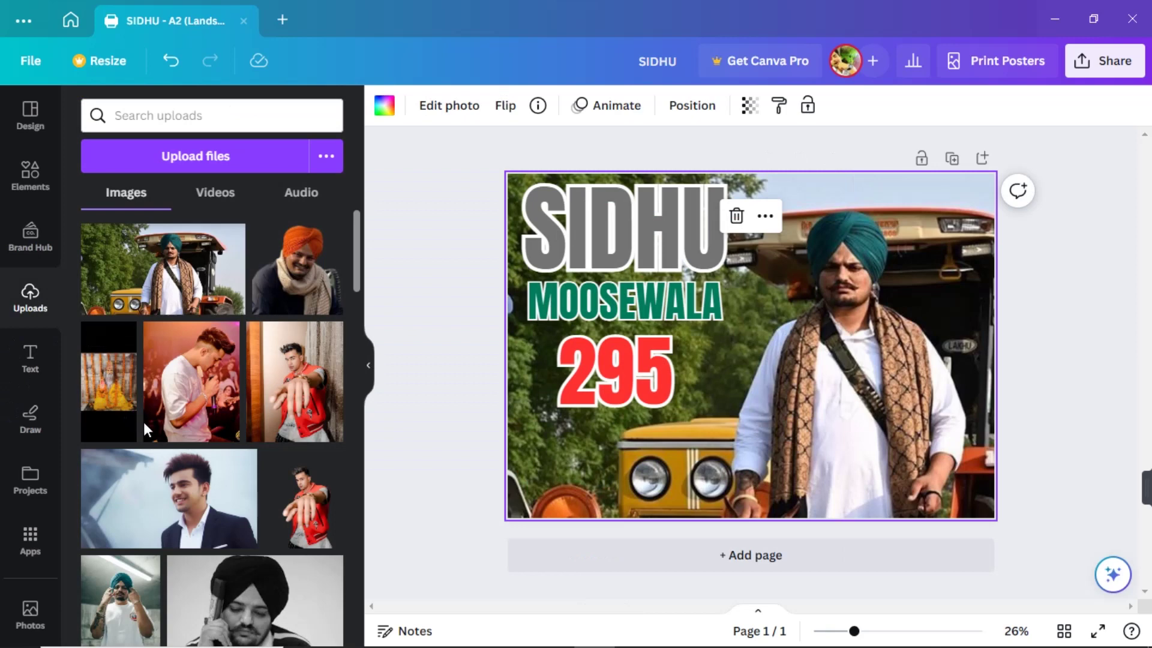
{"action": "left_click", "coordinate": [291, 282]}
{"action": "left_click_drag", "start_coordinate": [736, 348], "coordinate": [571, 446]}
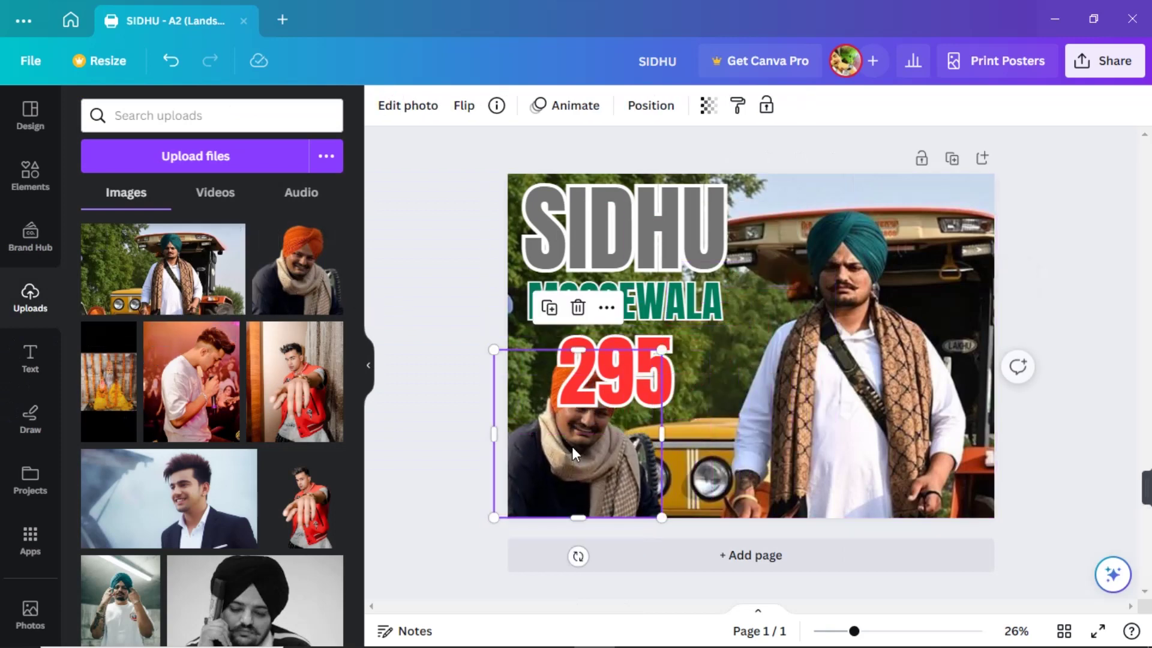
{"action": "left_click", "coordinate": [765, 382]}
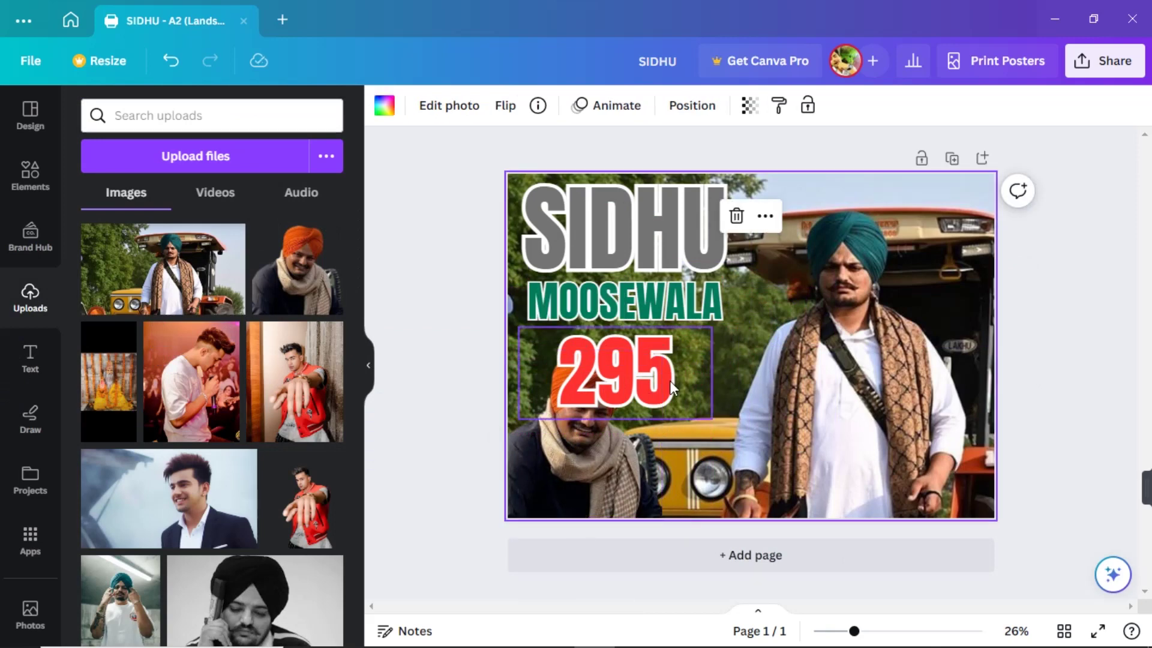
- Delete the orange-turban cutout after trying 295 in other positions, and place 295 back beneath MOOSEWALA
{"action": "left_click_drag", "start_coordinate": [669, 380], "coordinate": [631, 491]}
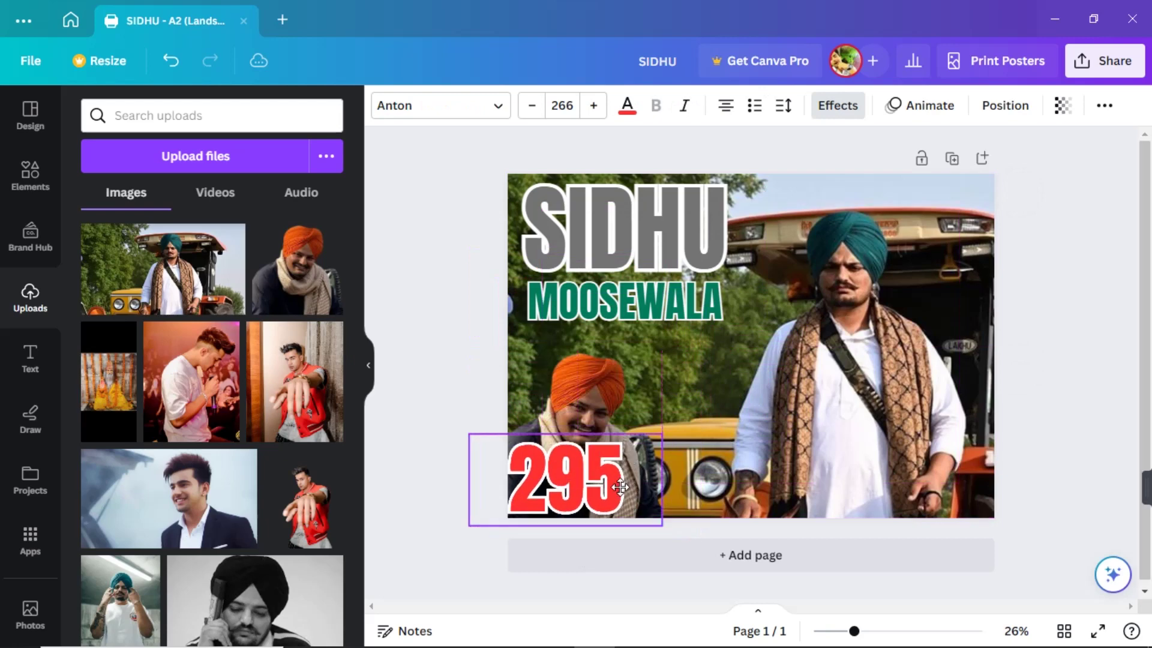
{"action": "key", "text": "ctrl+z"}
{"action": "left_click", "coordinate": [582, 463]}
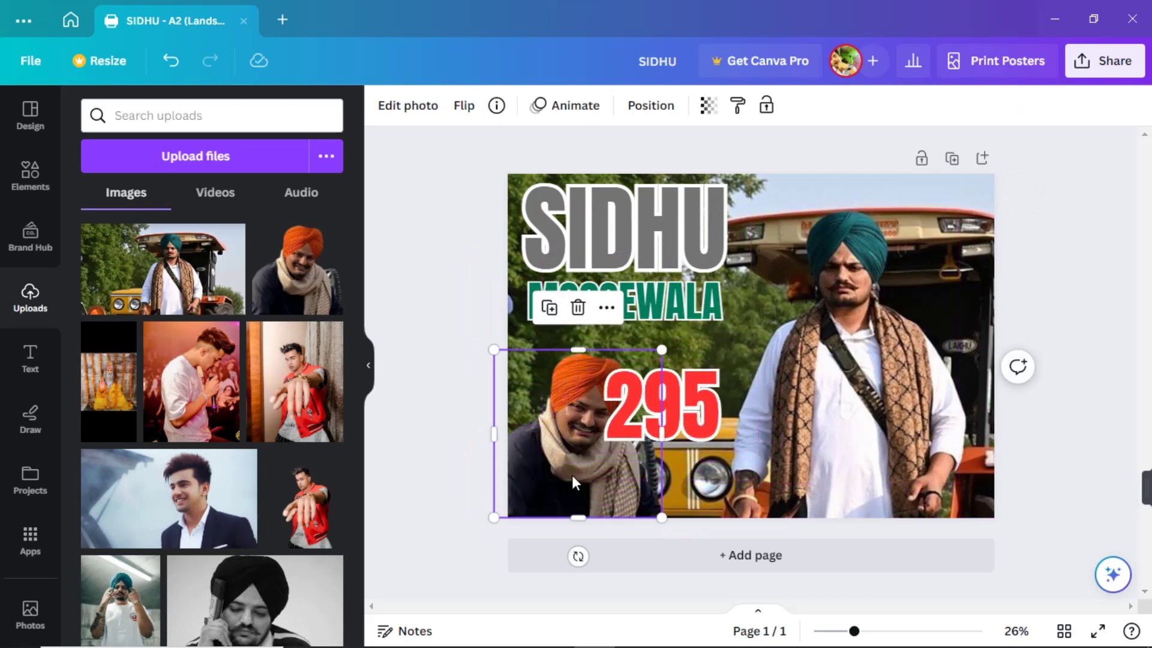
{"action": "key", "text": "Delete"}
{"action": "left_click_drag", "start_coordinate": [678, 419], "coordinate": [639, 382]}
- Add the uploaded black-and-white cutout of the praying man and place it in the poster's lower-left corner
{"action": "scroll", "coordinate": [289, 426], "scroll_direction": "down", "scroll_amount": 5}
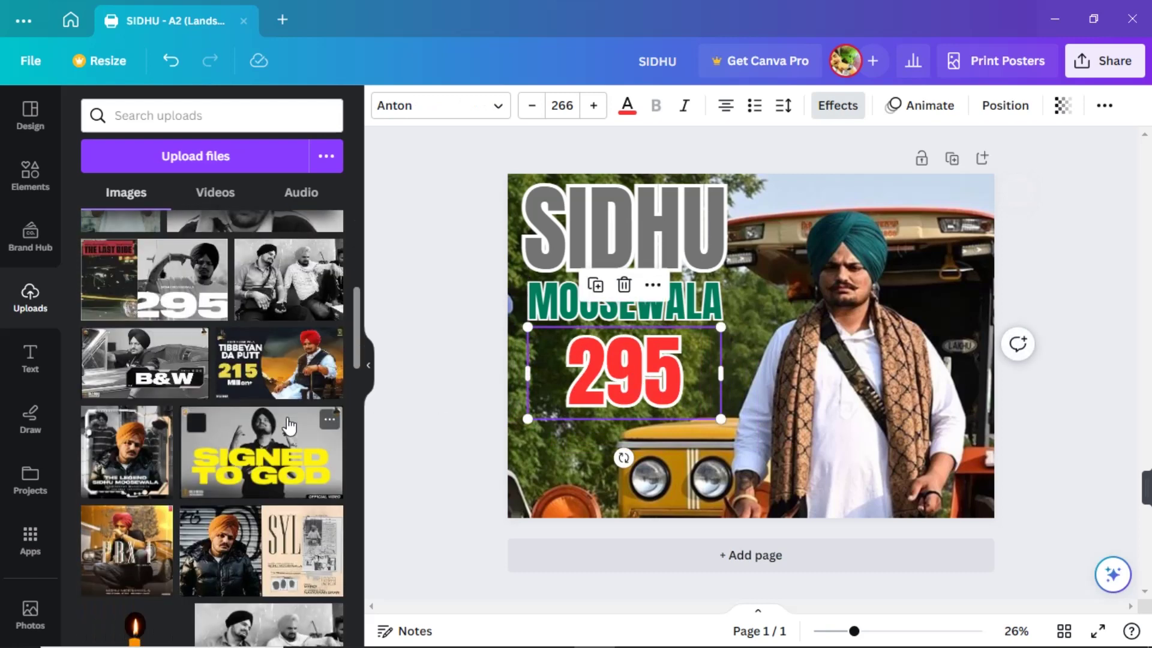
{"action": "scroll", "coordinate": [289, 425], "scroll_direction": "up", "scroll_amount": 3}
{"action": "scroll", "coordinate": [276, 426], "scroll_direction": "down", "scroll_amount": 4}
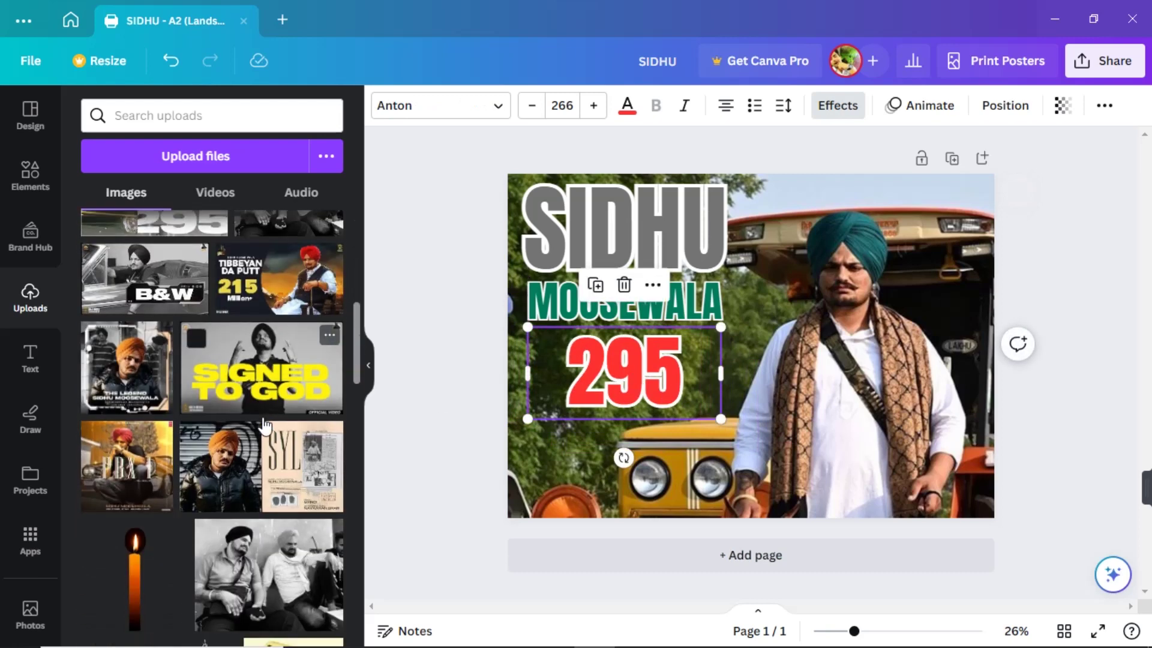
{"action": "scroll", "coordinate": [264, 426], "scroll_direction": "down", "scroll_amount": 2}
{"action": "left_click", "coordinate": [313, 525]}
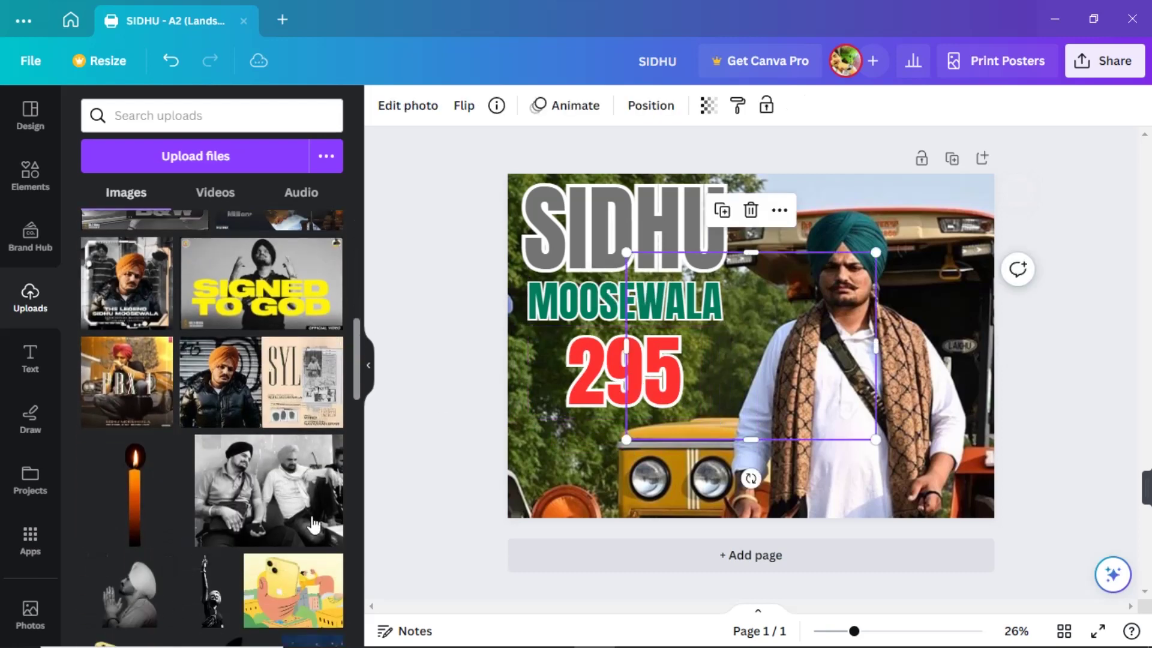
{"action": "left_click", "coordinate": [369, 375]}
{"action": "left_click_drag", "start_coordinate": [694, 420], "coordinate": [438, 477]}
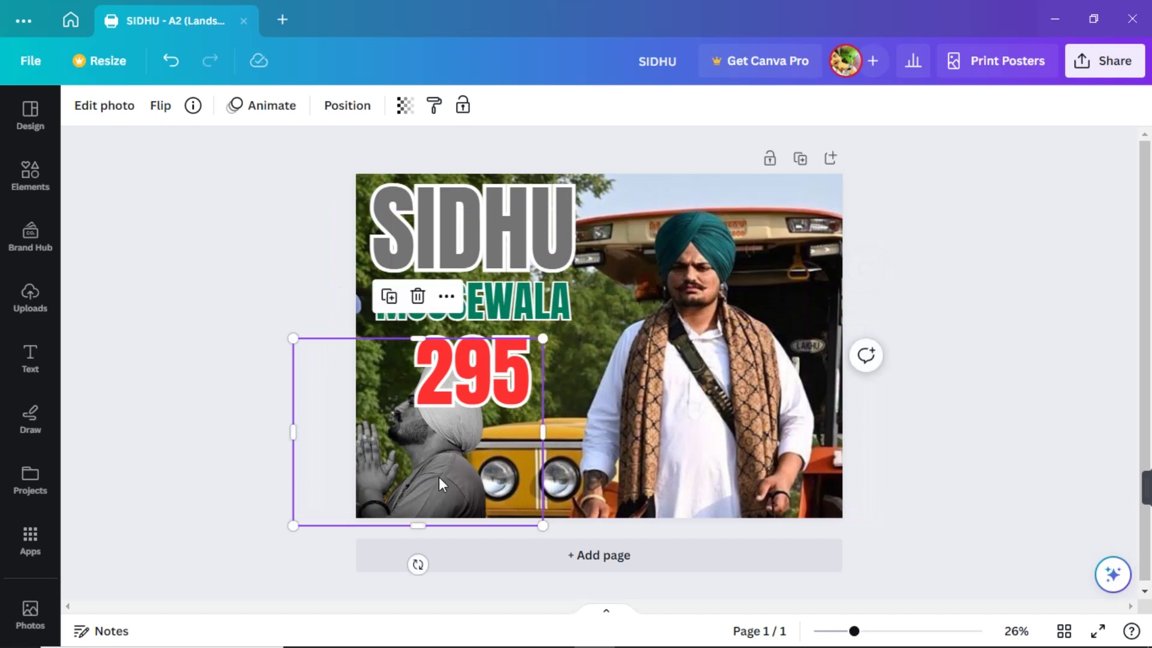
- Flip the praying-man cutout horizontally and adjust its size in the lower-left corner
{"action": "right_click", "coordinate": [438, 477]}
{"action": "left_click", "coordinate": [160, 106]}
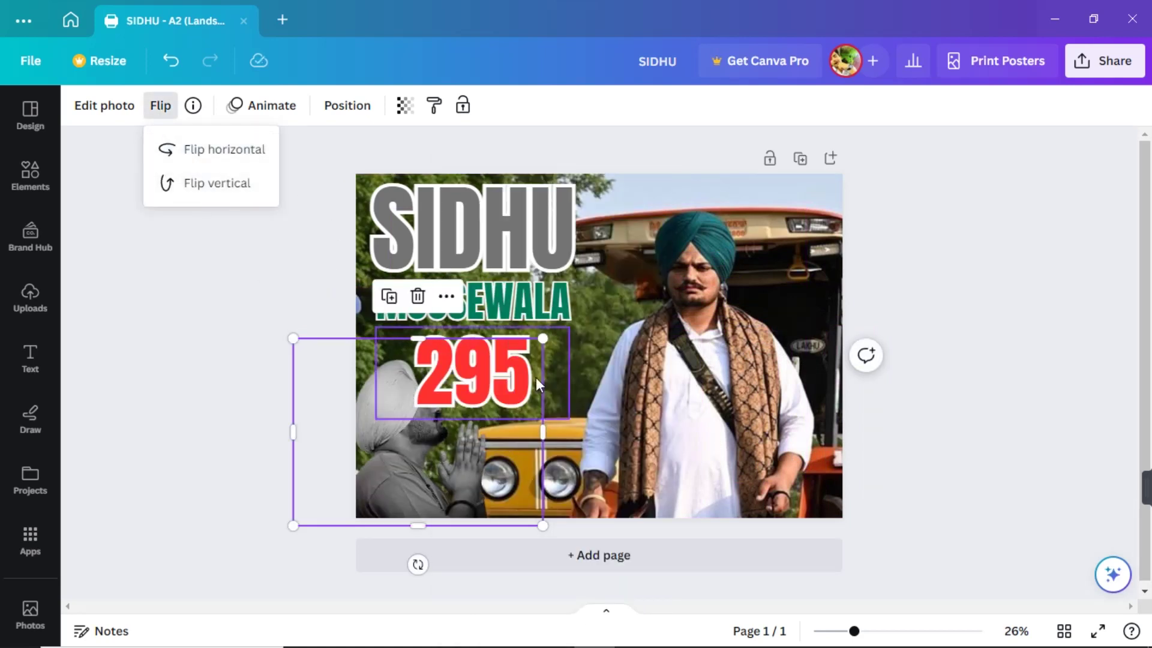
{"action": "left_click_drag", "start_coordinate": [542, 339], "coordinate": [616, 405]}
- Move the 295 text to the poster's lower-right corner and enlarge it to font size 544
{"action": "left_click_drag", "start_coordinate": [473, 377], "coordinate": [795, 474]}
{"action": "left_click", "coordinate": [932, 330]}
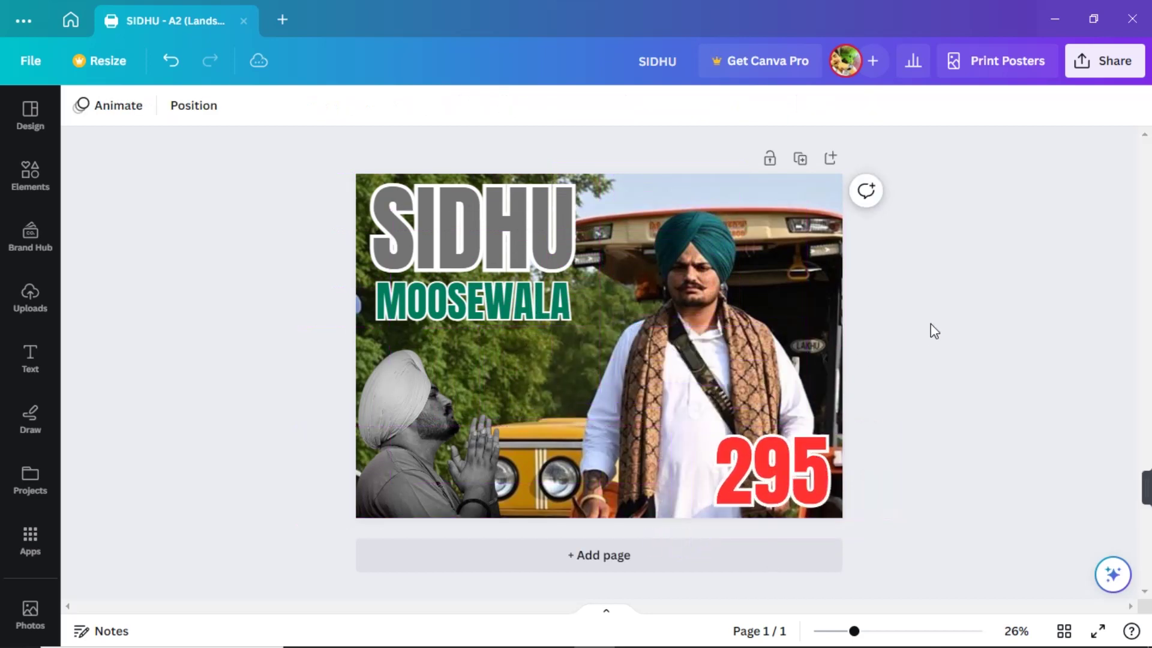
{"action": "left_click_drag", "start_coordinate": [688, 432], "coordinate": [474, 347]}
{"action": "left_click", "coordinate": [980, 376]}
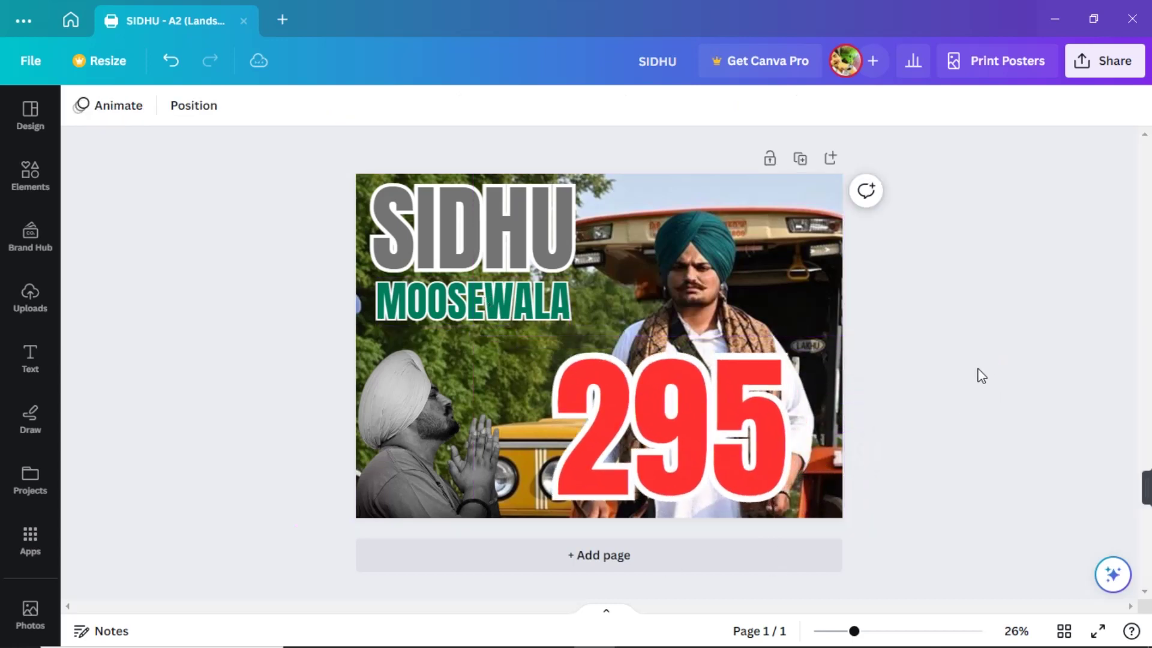
{"action": "left_click_drag", "start_coordinate": [750, 424], "coordinate": [793, 430]}
- Set the 295 text color to the near-black swatch from the praying-man cutout's photo colors
{"action": "double_click", "coordinate": [787, 432]}
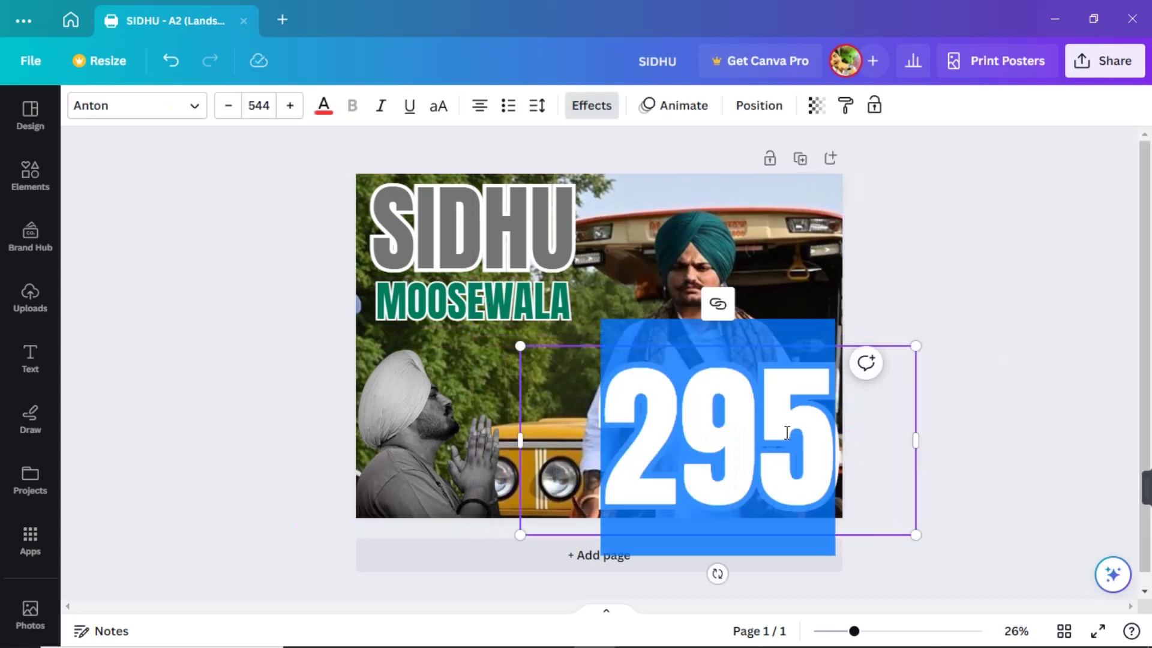
{"action": "left_click", "coordinate": [323, 105]}
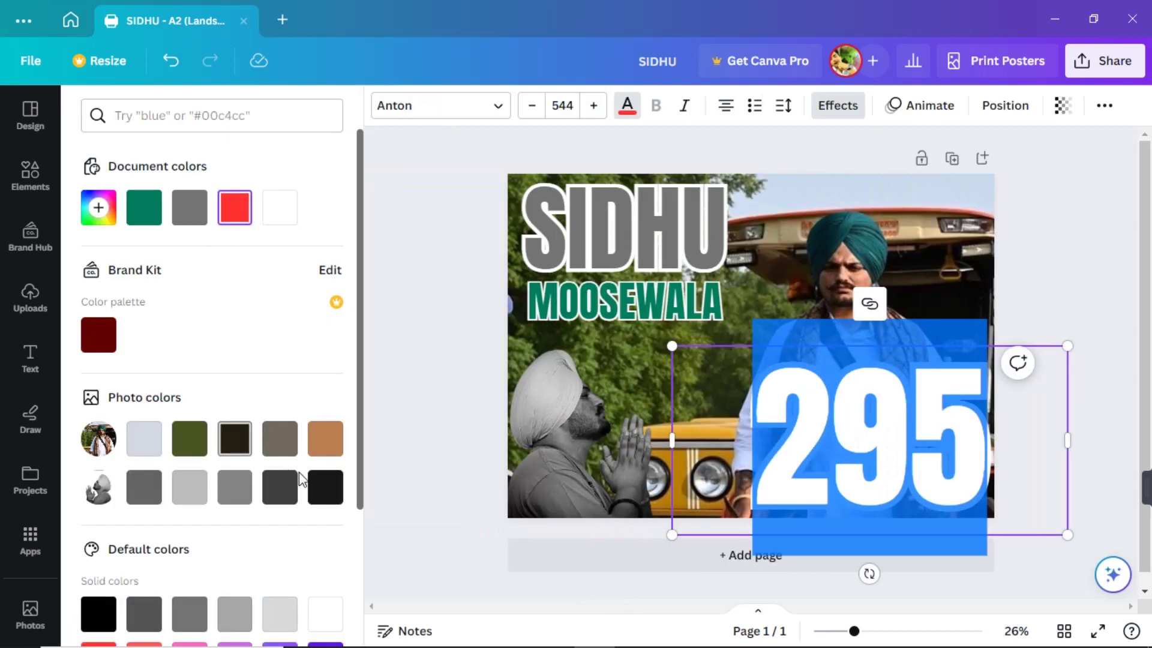
{"action": "left_click", "coordinate": [312, 499]}
{"action": "left_click", "coordinate": [405, 473]}
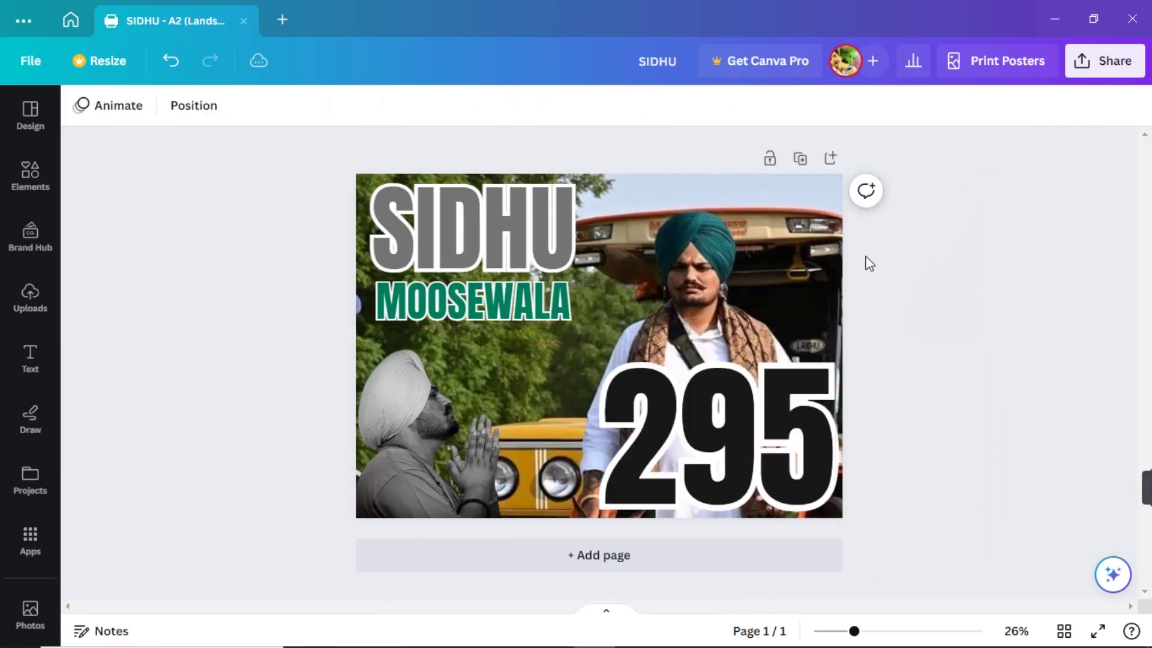
{"action": "left_click", "coordinate": [761, 468]}
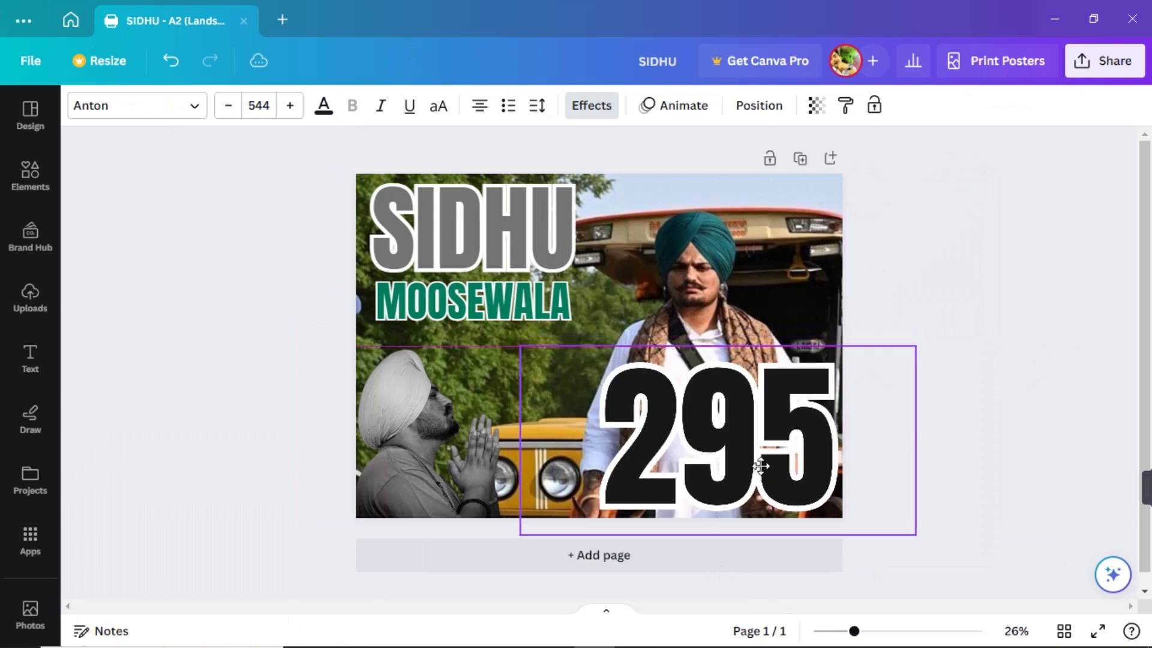
{"action": "double_click", "coordinate": [762, 466]}
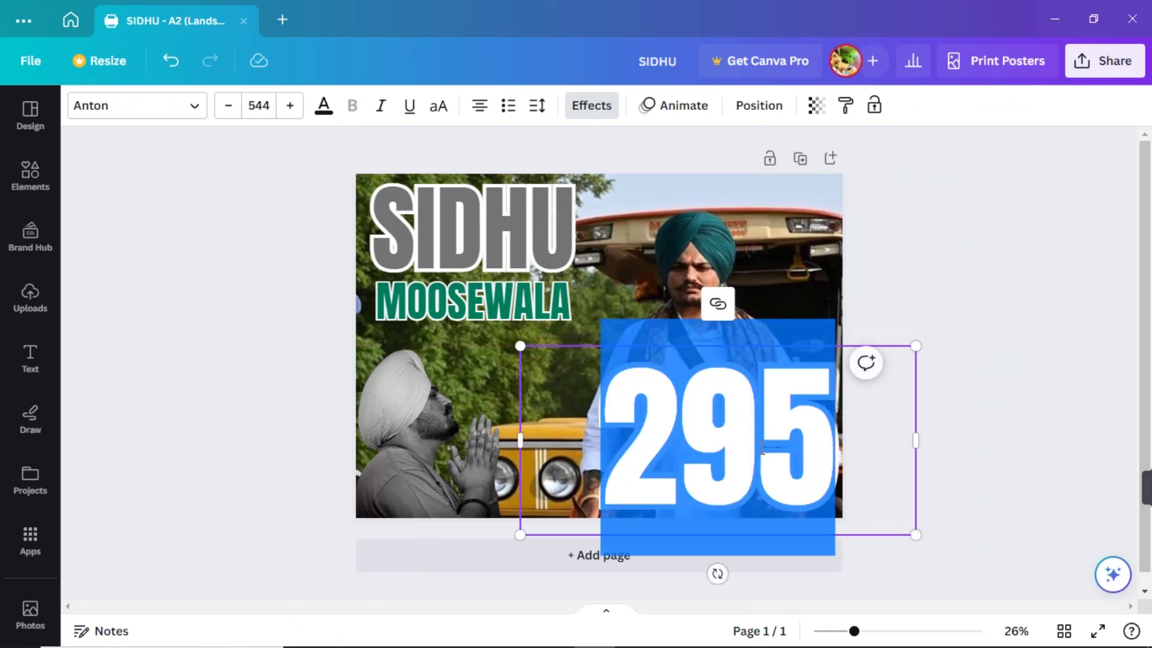
{"action": "left_click", "coordinate": [667, 105]}
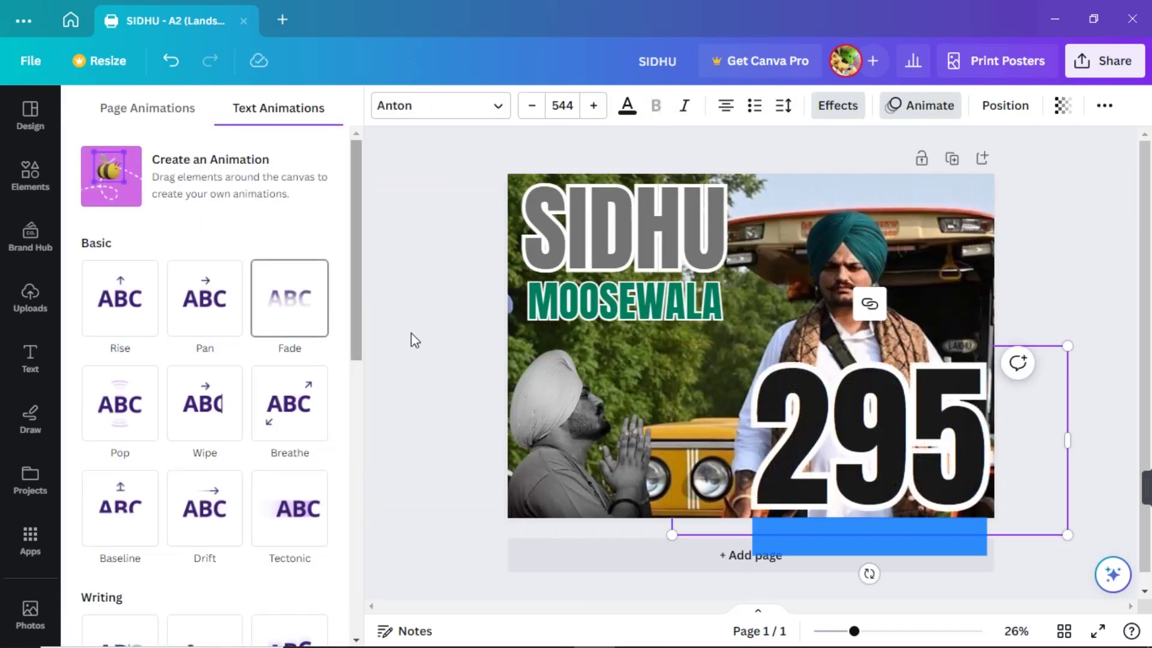
{"action": "left_click", "coordinate": [444, 362]}
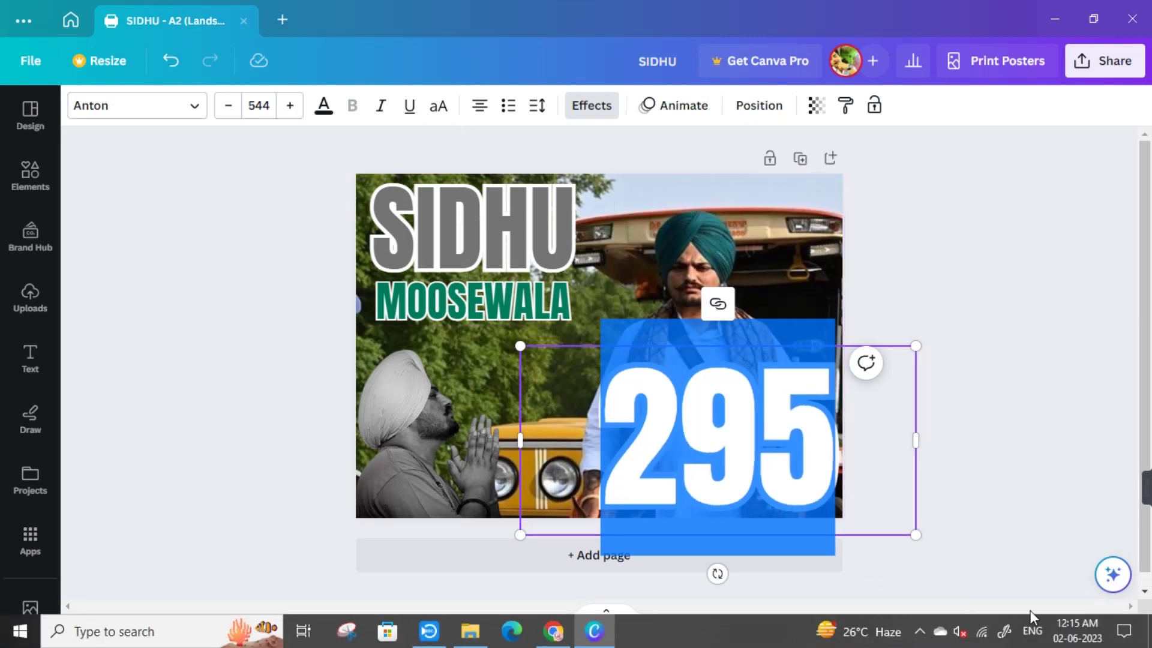
{"action": "left_click", "coordinate": [931, 276]}
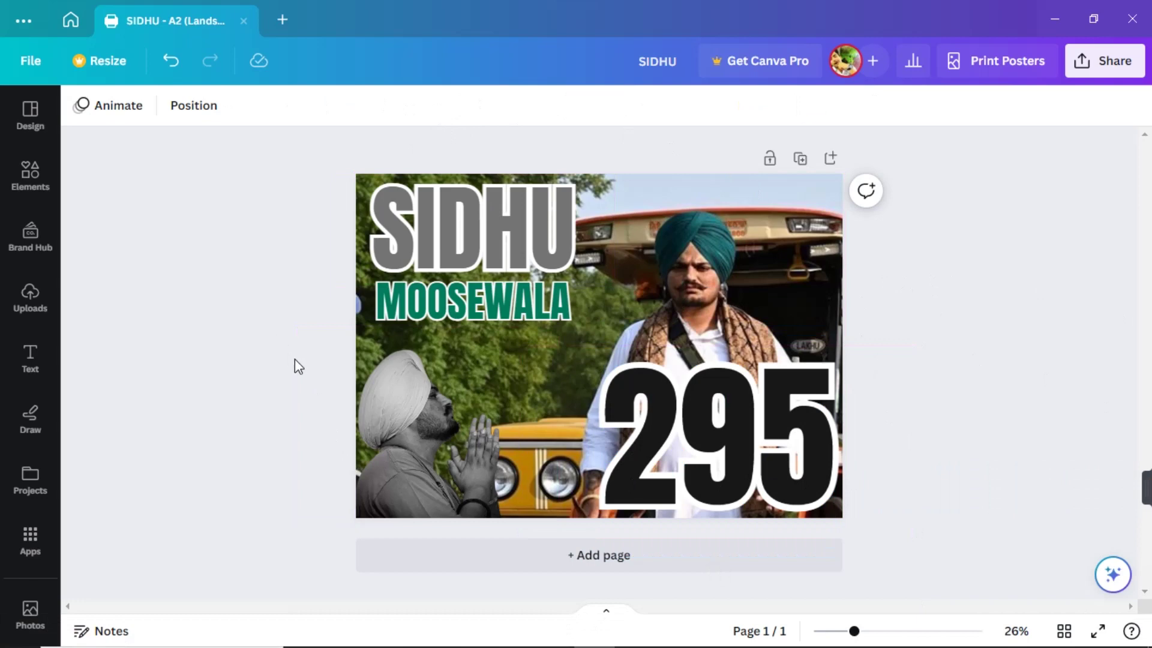
- Try Cooper Hewitt, Copperplate Gothic 31 BC, Copperplate Gothic 30 AB and Comic Sans on the 295 text, then restore the Anton font
{"action": "double_click", "coordinate": [616, 423]}
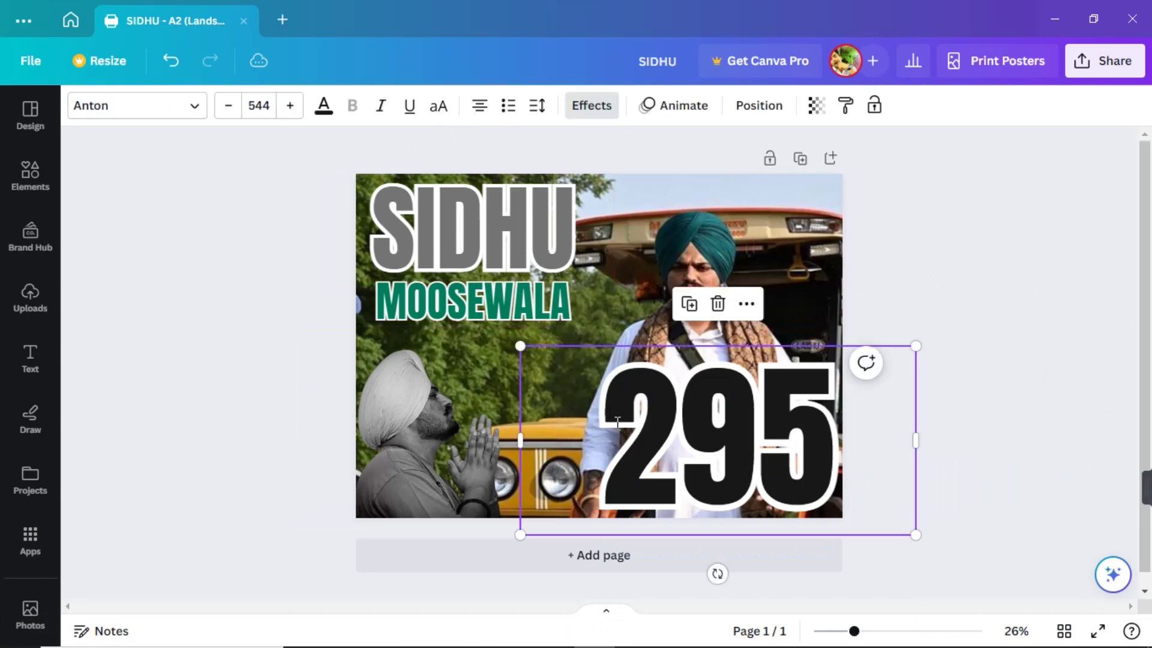
{"action": "left_click", "coordinate": [189, 119]}
{"action": "scroll", "coordinate": [250, 282], "scroll_direction": "up", "scroll_amount": 3}
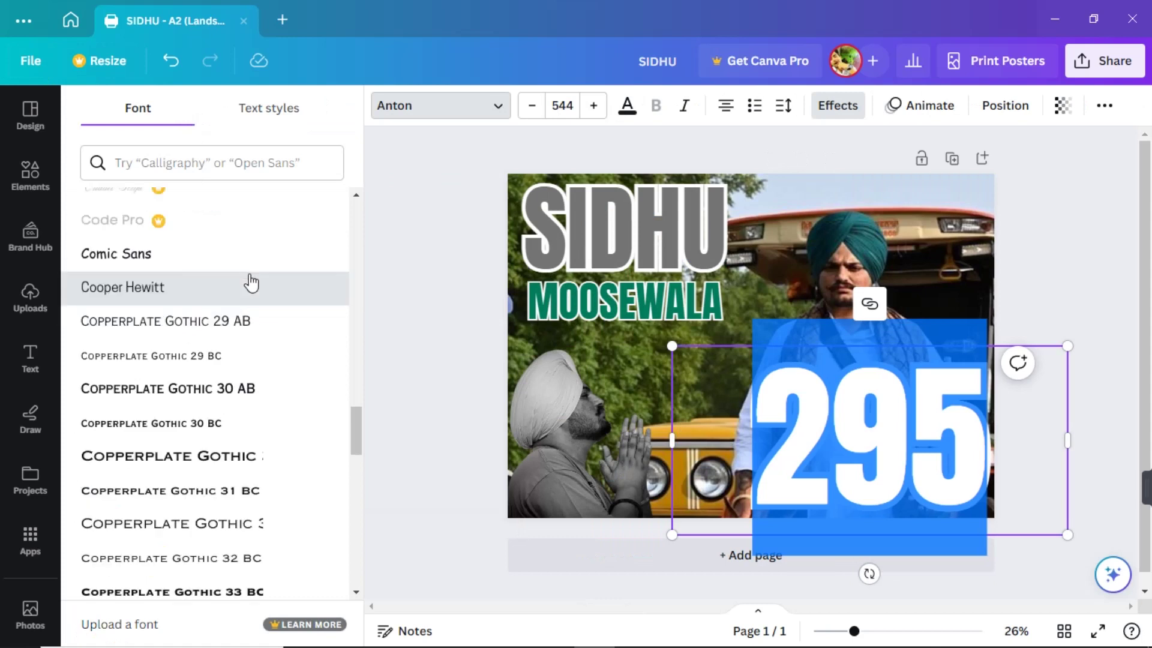
{"action": "left_click", "coordinate": [251, 282]}
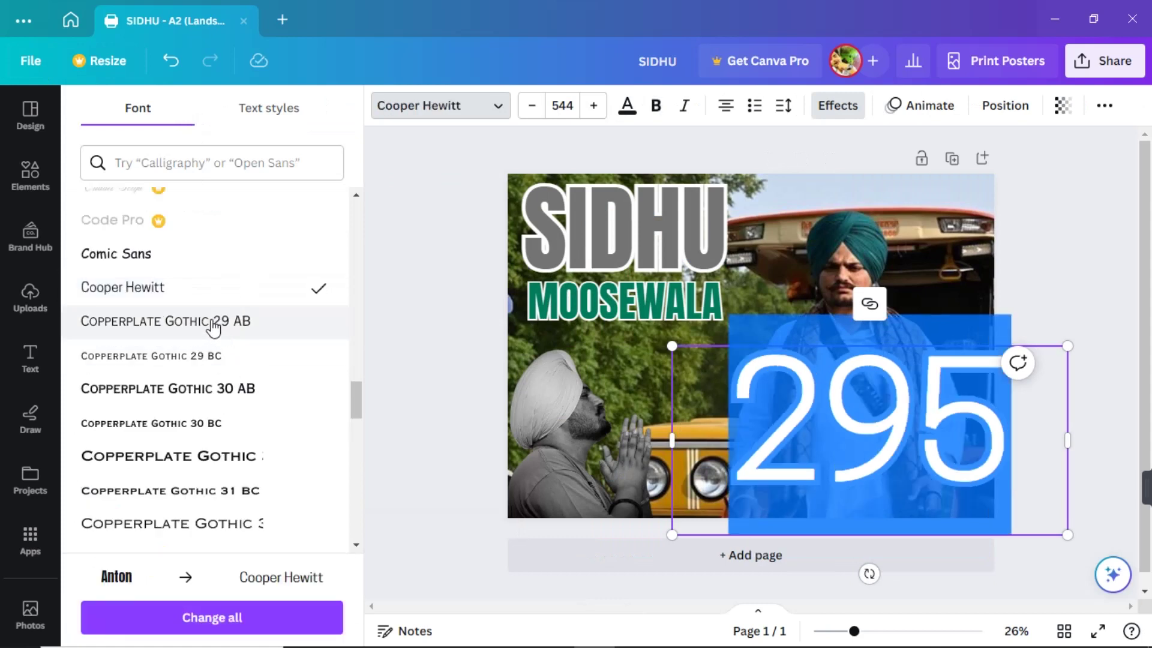
{"action": "left_click", "coordinate": [240, 490]}
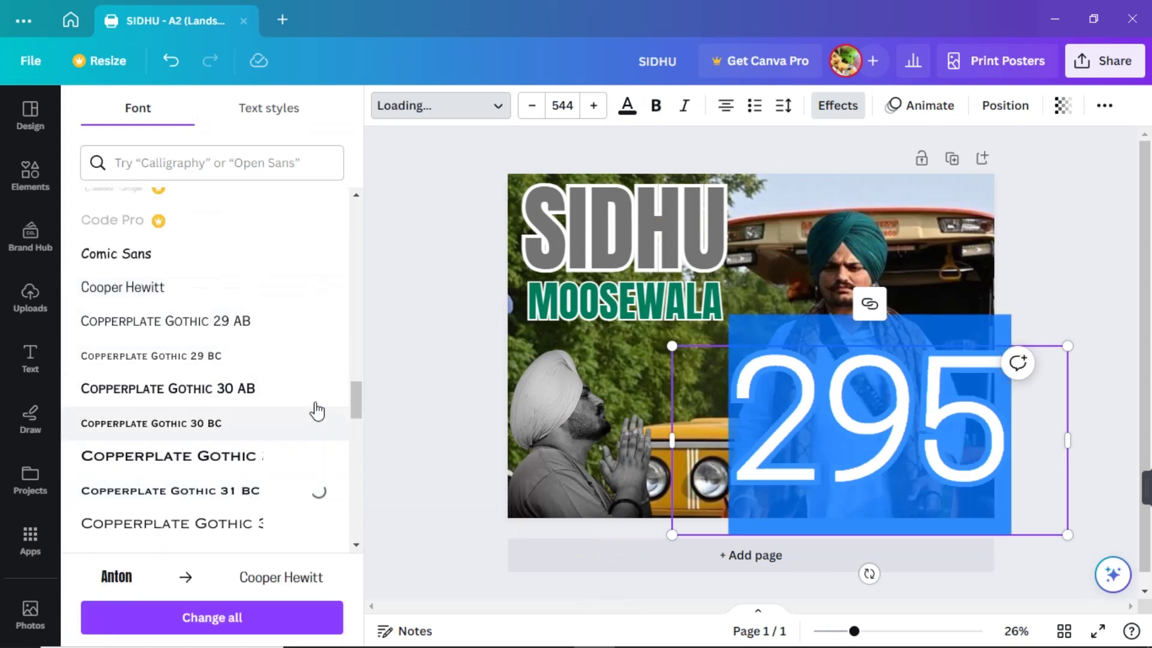
{"action": "left_click", "coordinate": [228, 390]}
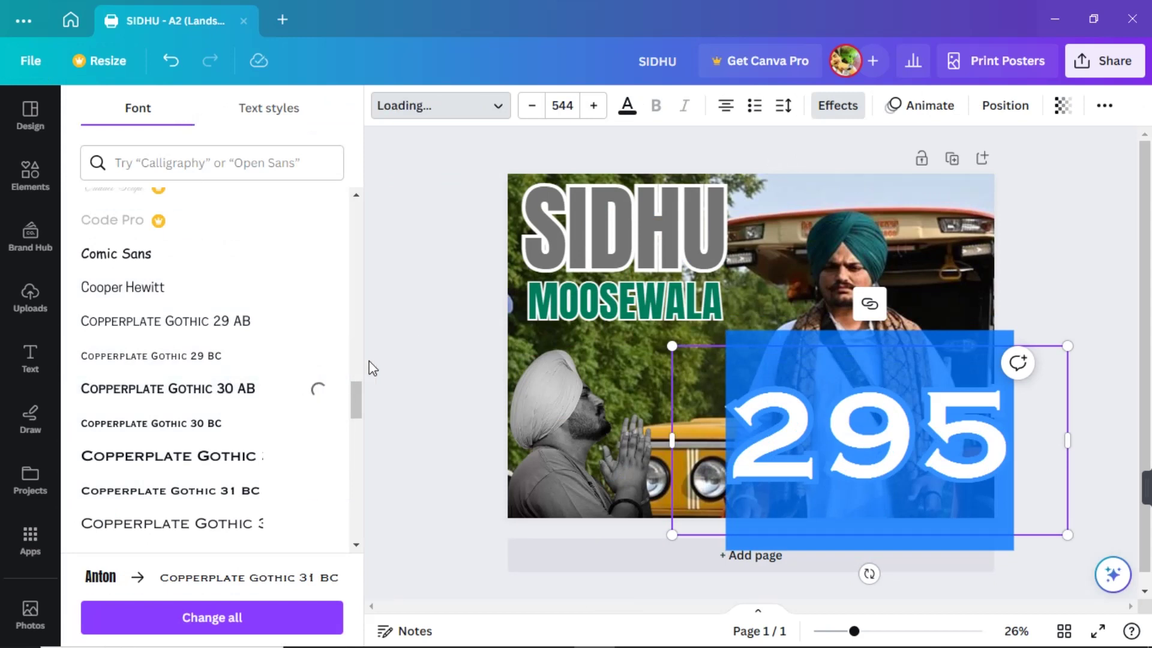
{"action": "left_click", "coordinate": [176, 271]}
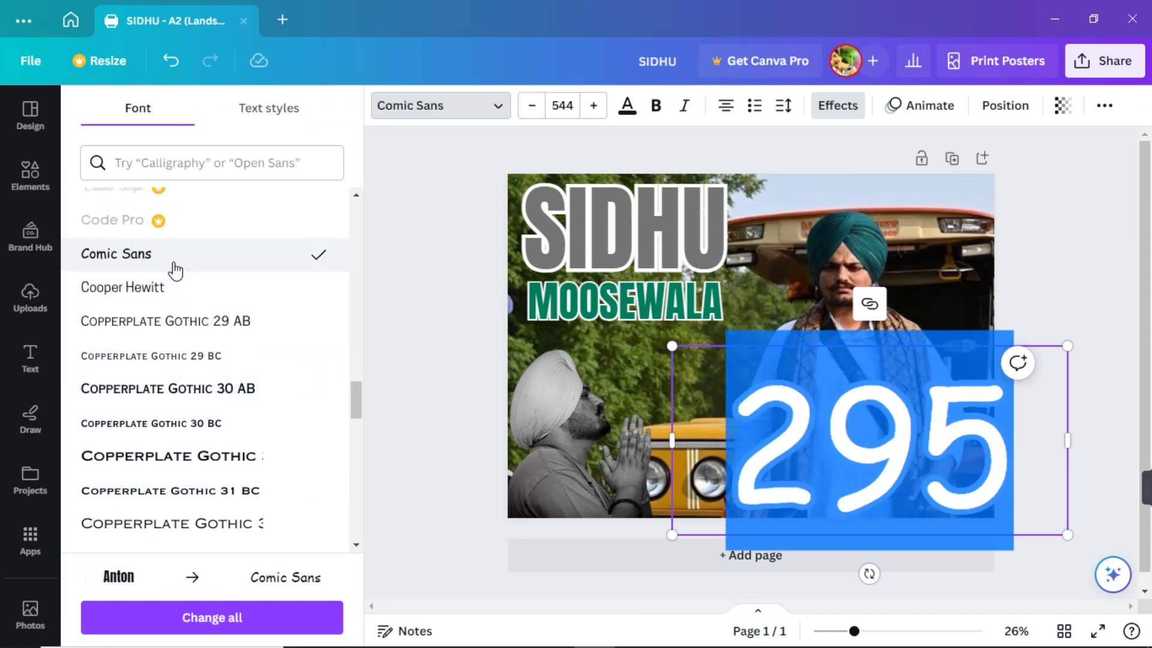
{"action": "scroll", "coordinate": [175, 271], "scroll_direction": "up", "scroll_amount": 10}
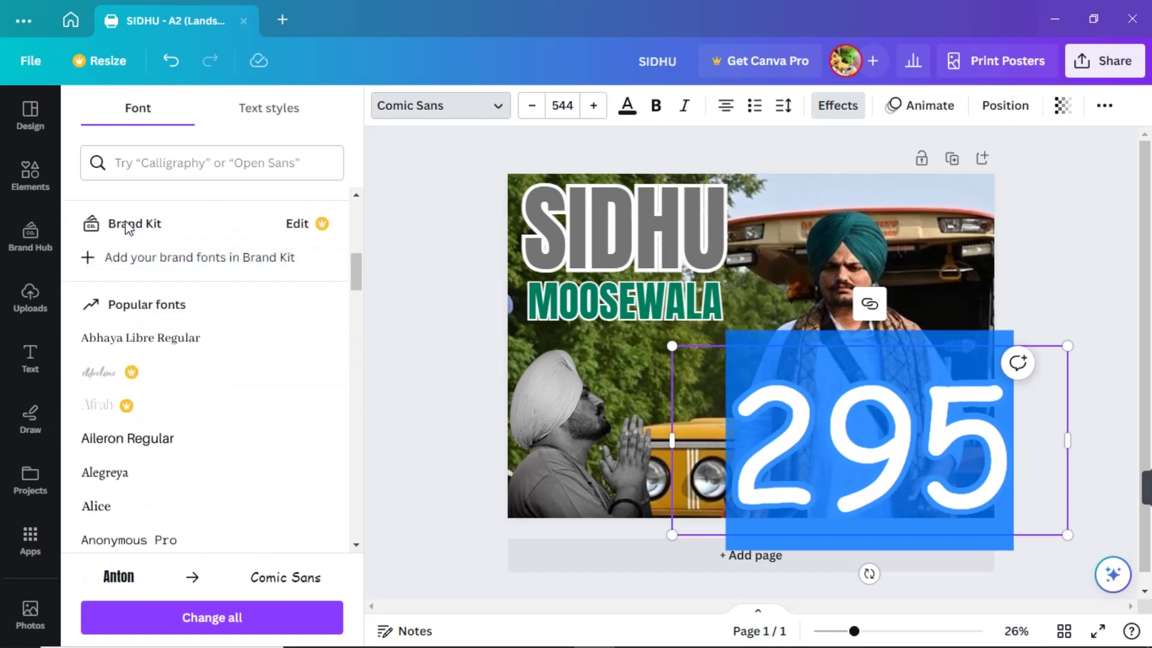
{"action": "left_click", "coordinate": [121, 487]}
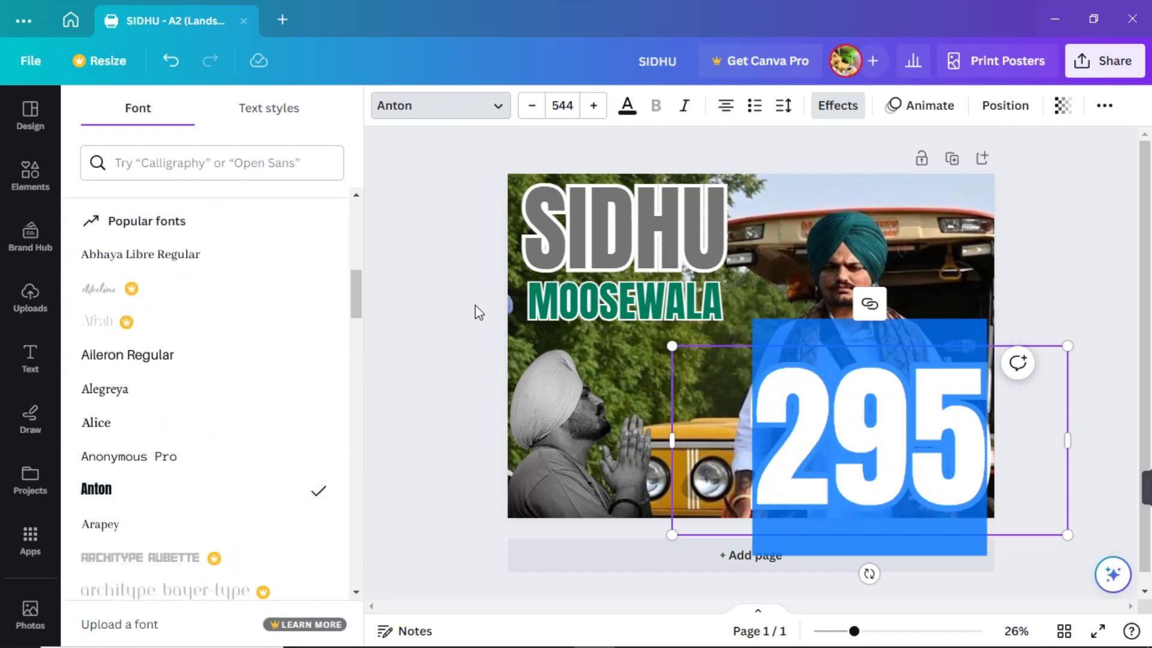
{"action": "left_click", "coordinate": [322, 318]}
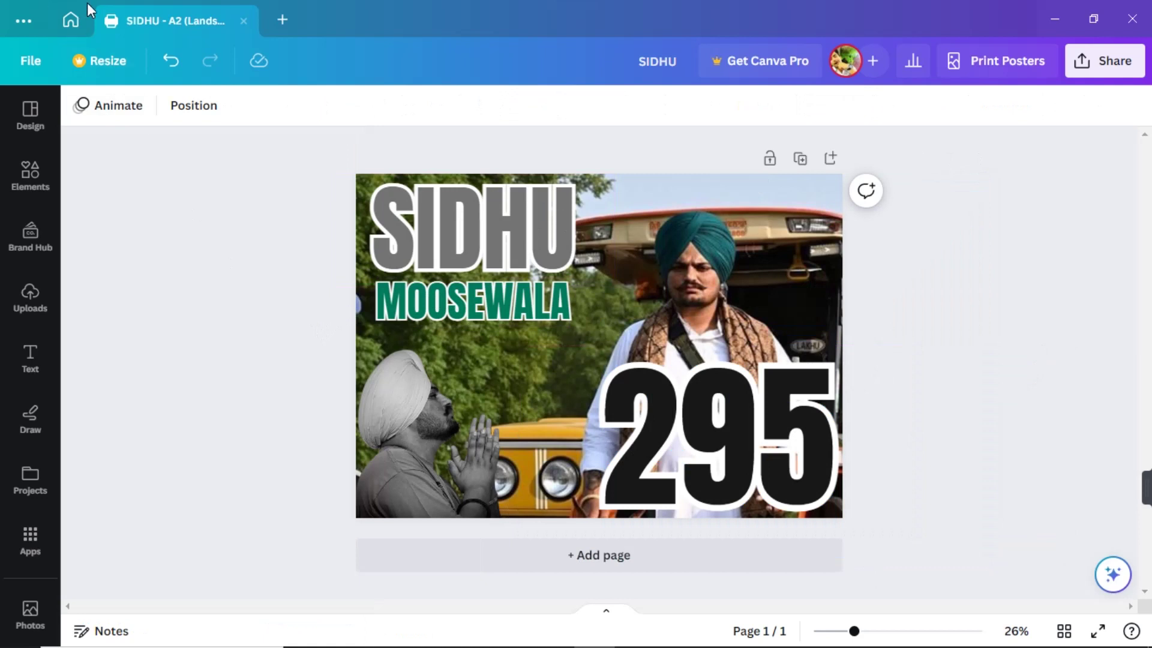
- Delete the black-and-white praying-man cutout from the lower-left corner
{"action": "left_click", "coordinate": [425, 436]}
{"action": "key", "text": "Delete"}
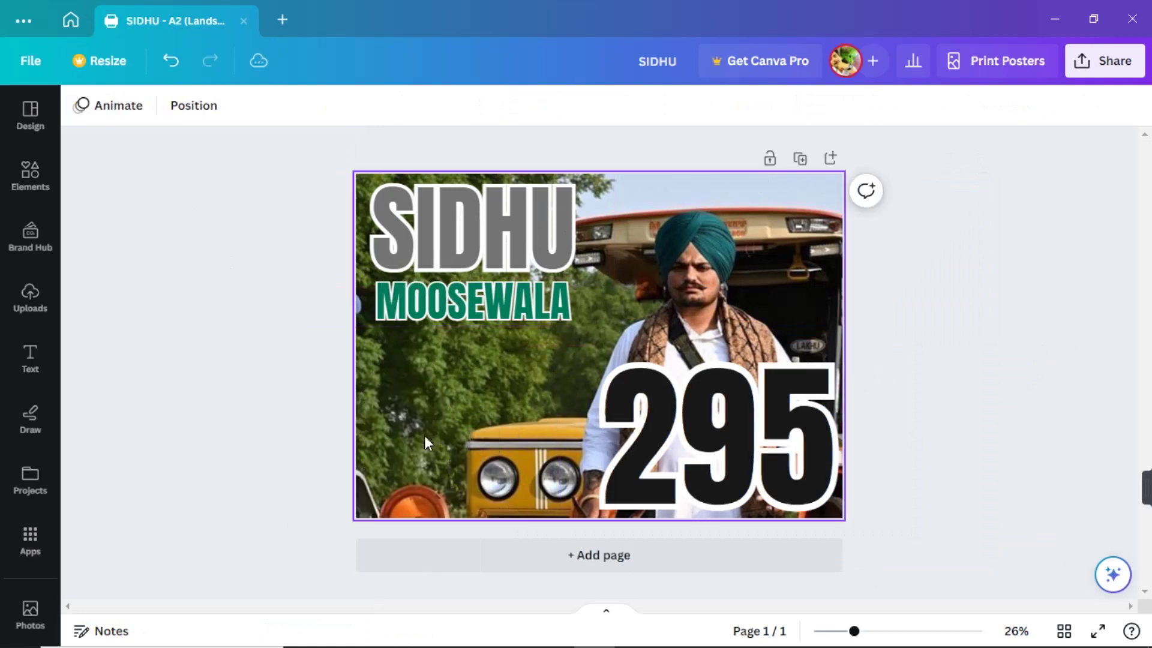
- Set the 295 text color to the bright red default solid color and deselect it
{"action": "left_click", "coordinate": [717, 461]}
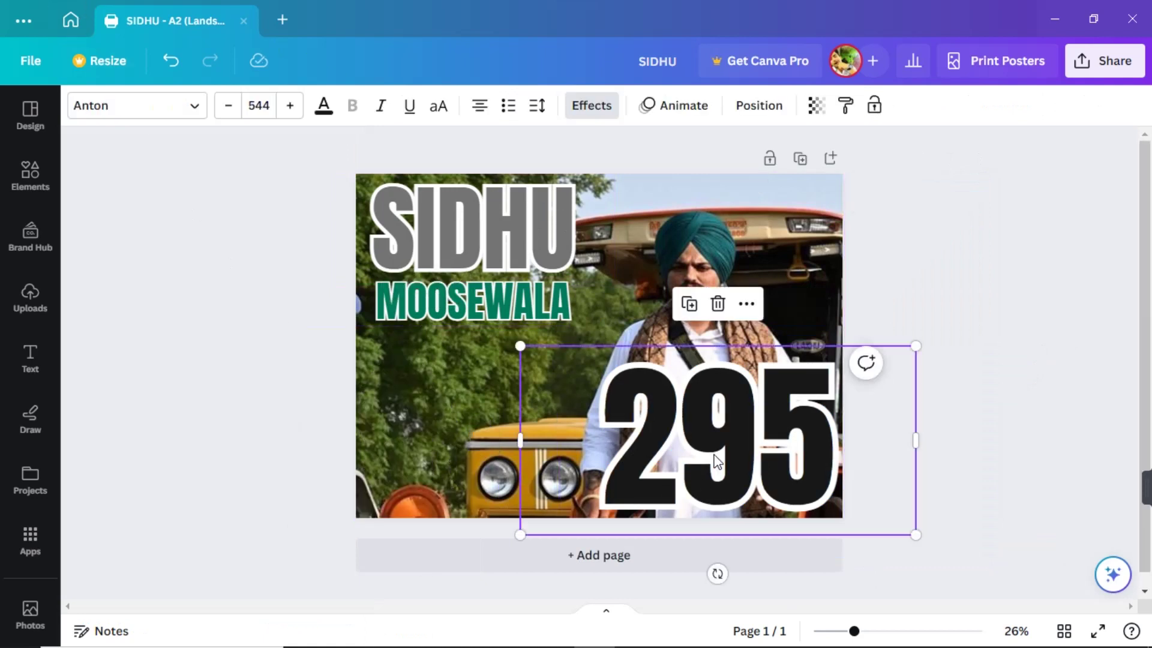
{"action": "double_click", "coordinate": [715, 450]}
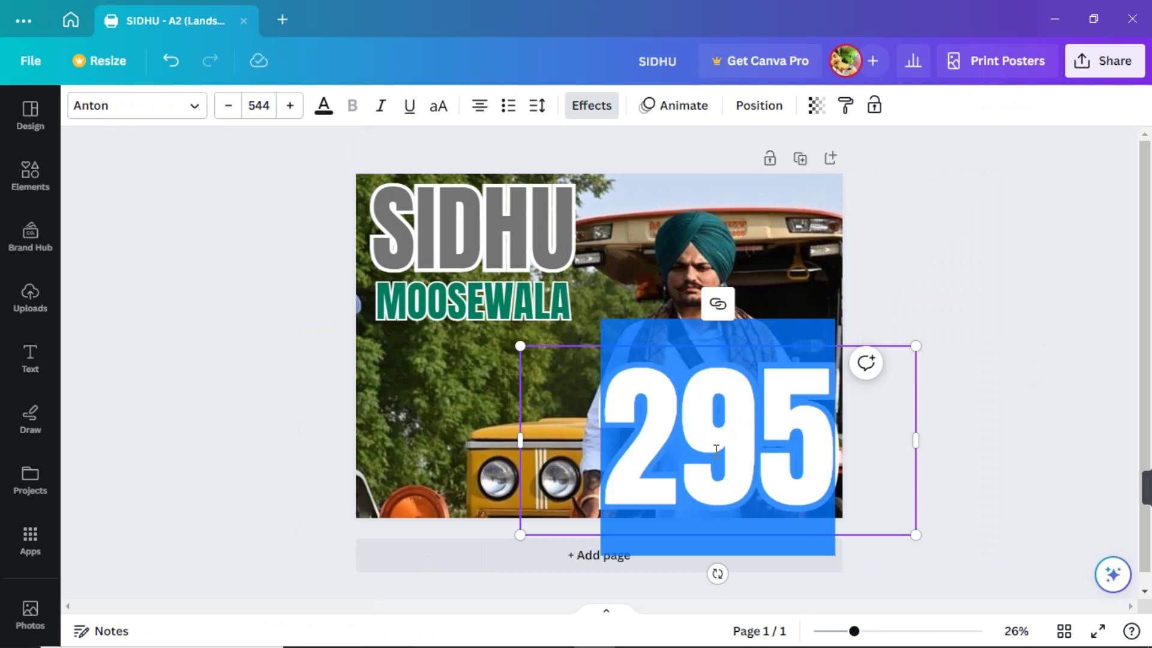
{"action": "left_click", "coordinate": [323, 106]}
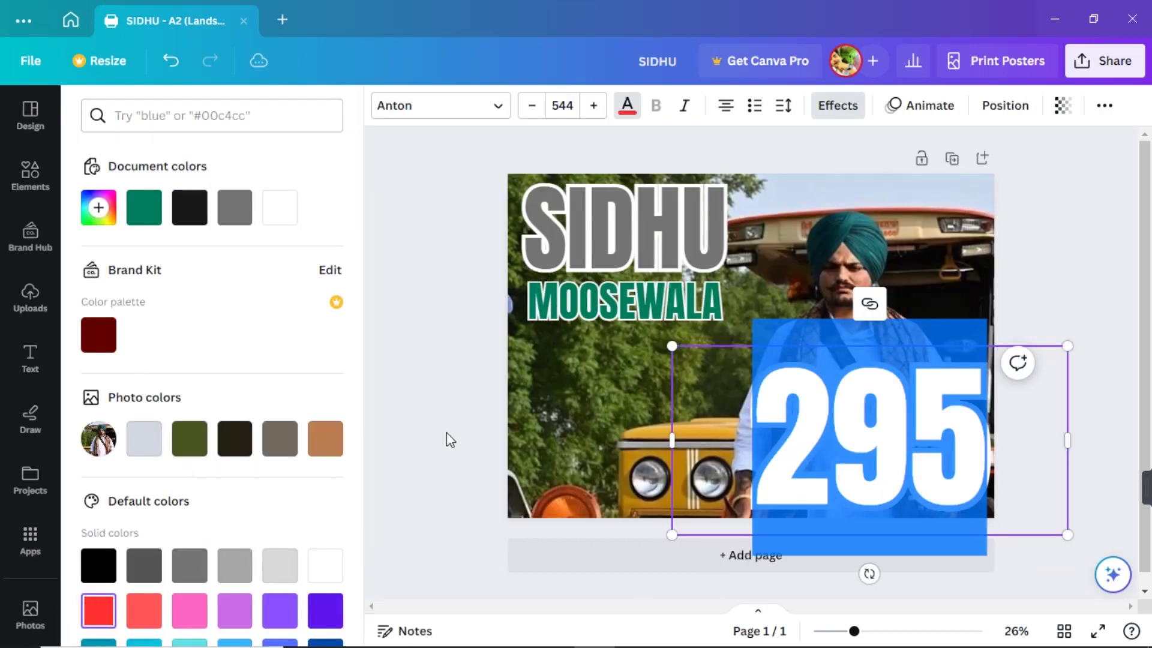
{"action": "left_click", "coordinate": [447, 432]}
{"action": "left_click", "coordinate": [1055, 275]}
- Move the enlarged 295 text directly beneath MOOSEWALA and deselect it
{"action": "left_click_drag", "start_coordinate": [751, 456], "coordinate": [510, 423]}
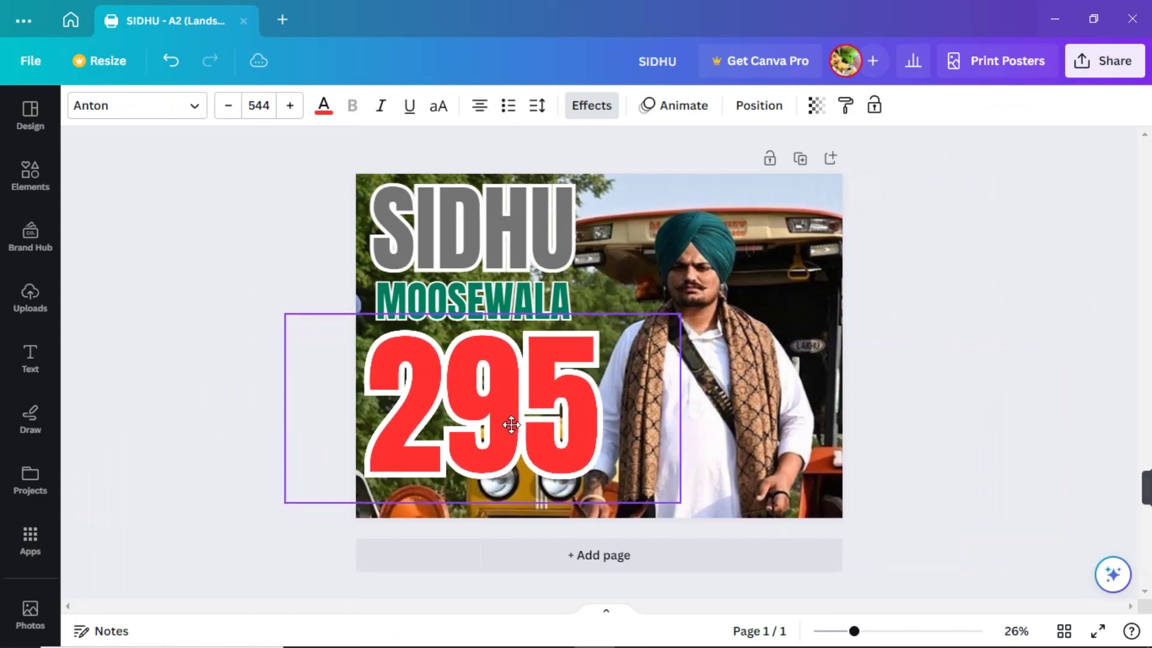
{"action": "left_click", "coordinate": [771, 392]}
{"action": "left_click", "coordinate": [1043, 331]}
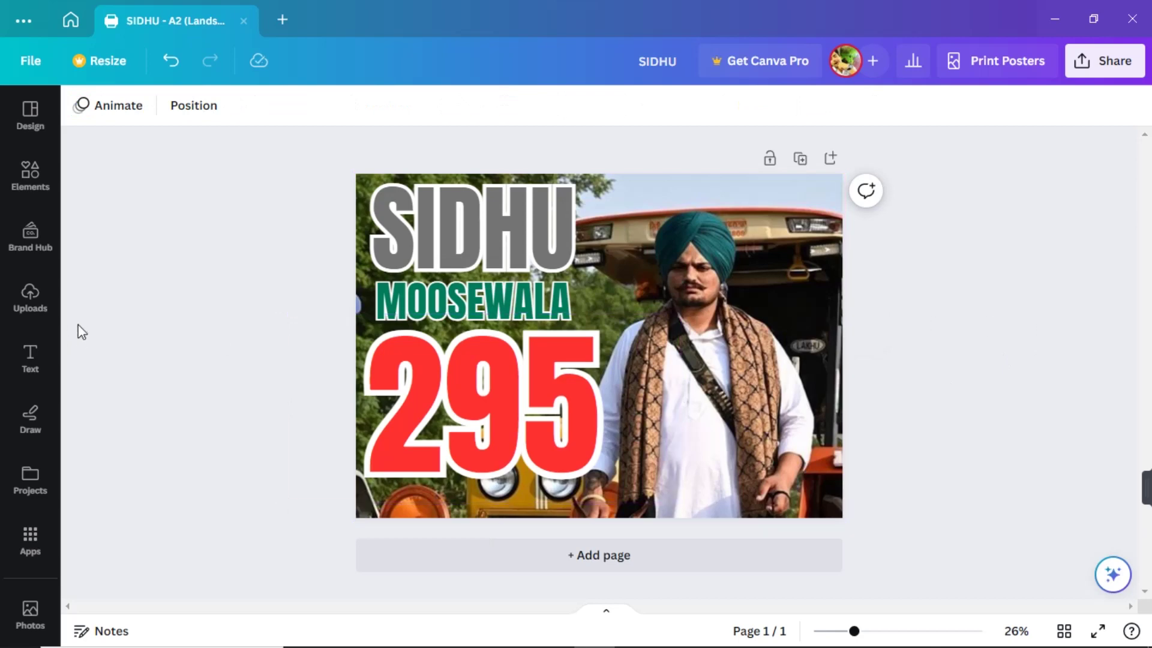
- Browse the suggested element categories and search the elements library for "frame"
{"action": "left_click", "coordinate": [21, 137]}
{"action": "left_click", "coordinate": [24, 180]}
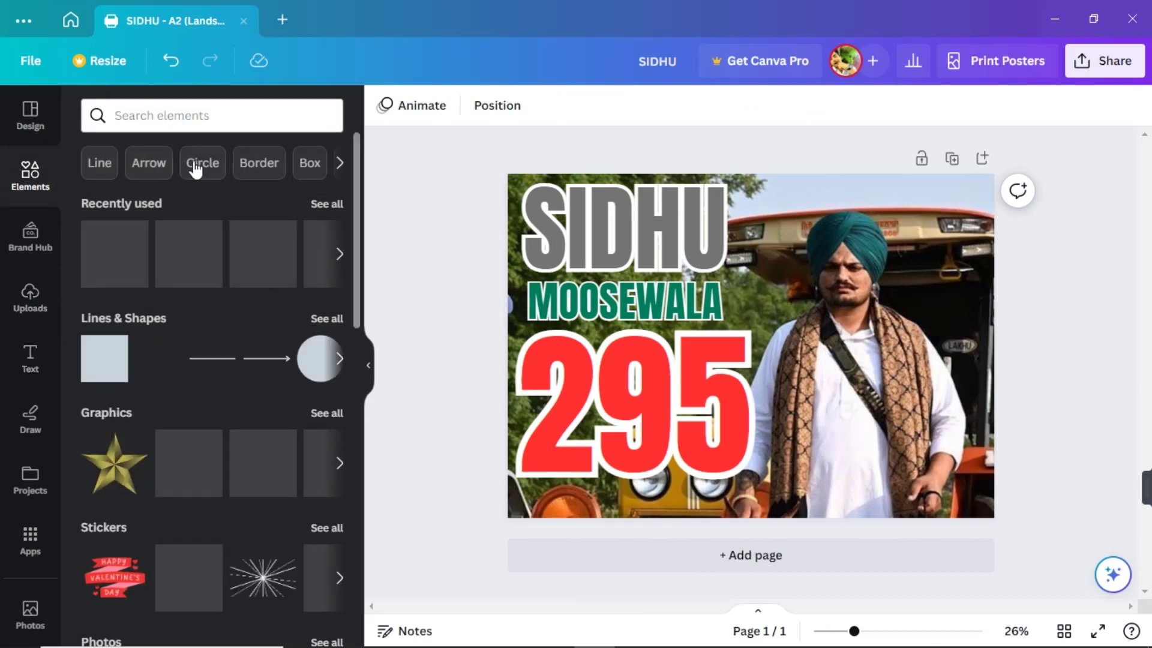
{"action": "left_click", "coordinate": [340, 164]}
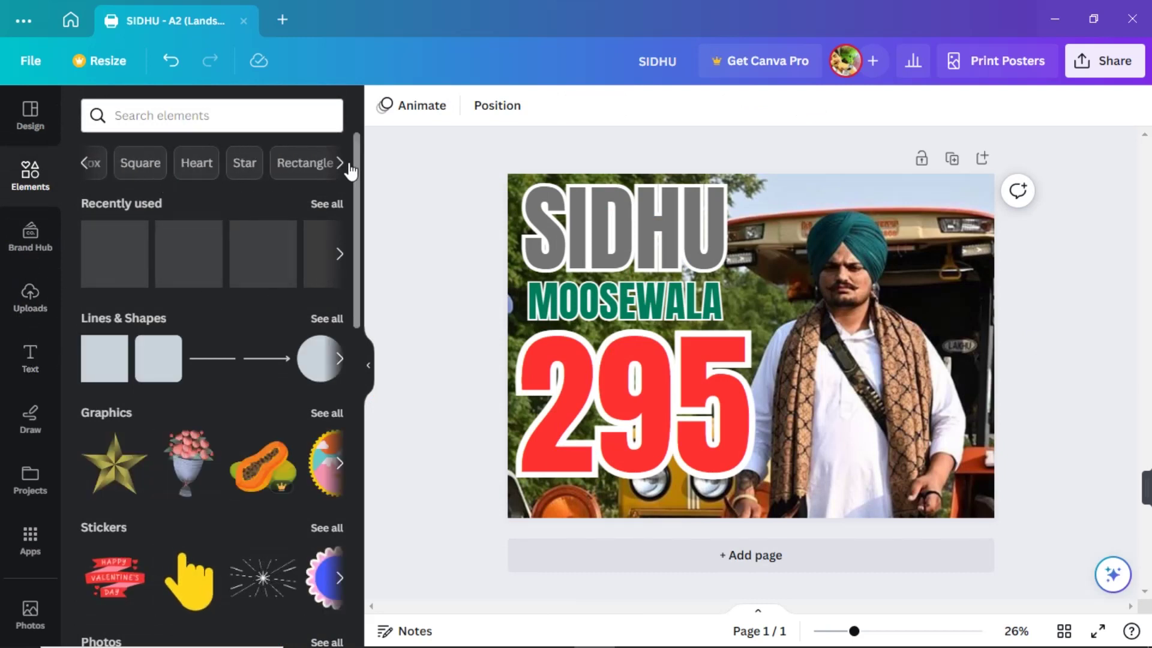
{"action": "left_click", "coordinate": [339, 164]}
{"action": "left_click", "coordinate": [341, 163]}
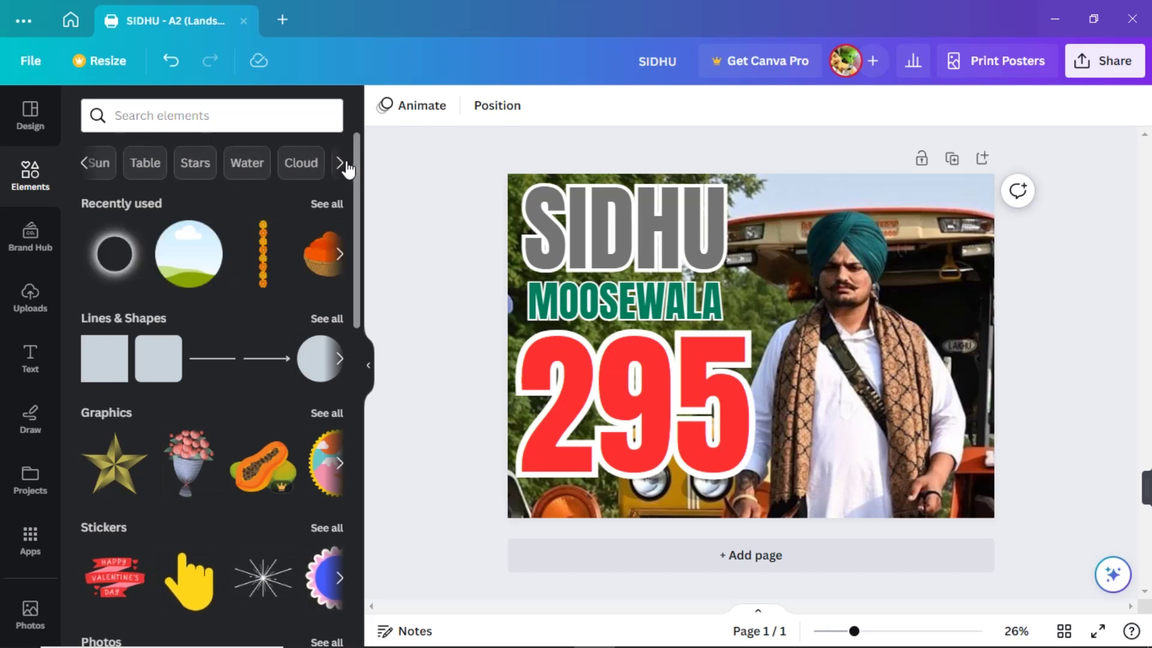
{"action": "left_click", "coordinate": [241, 109]}
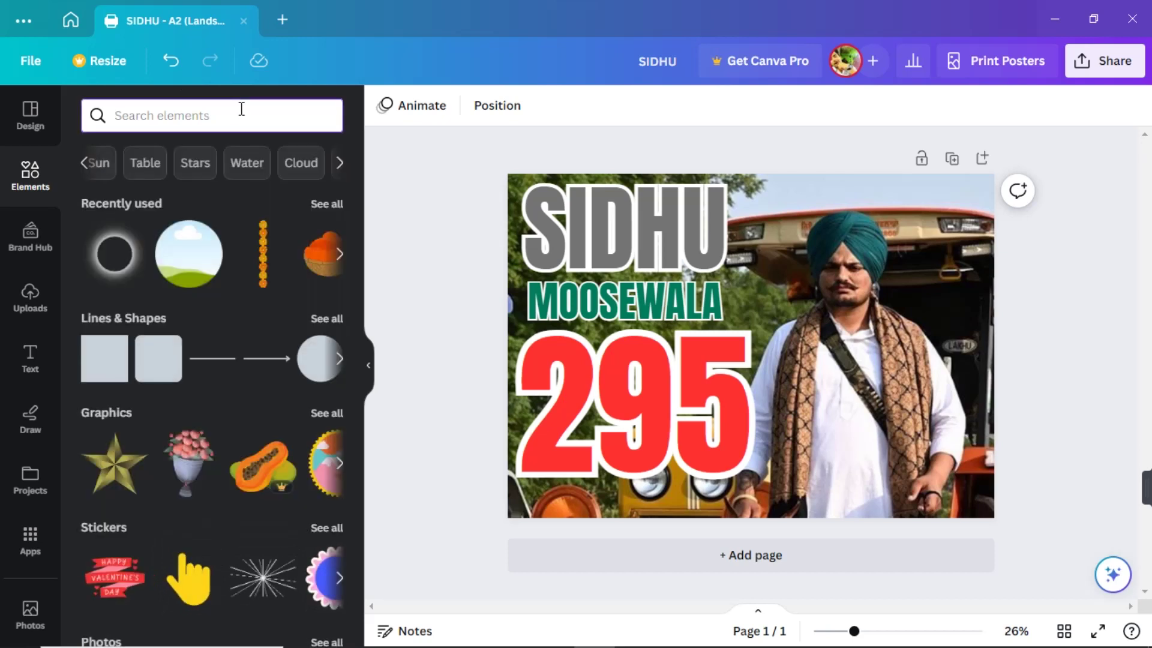
{"action": "type", "text": "FR"}
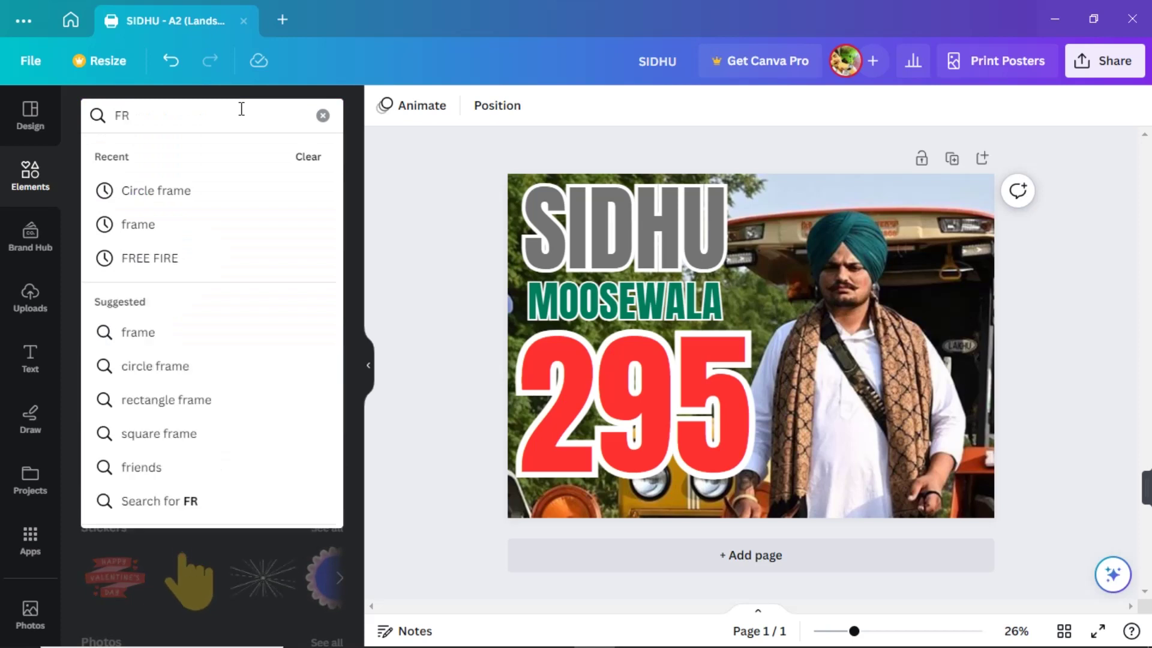
{"action": "key", "text": "Down"}
{"action": "key", "text": "Down"}
{"action": "key", "text": "Return"}
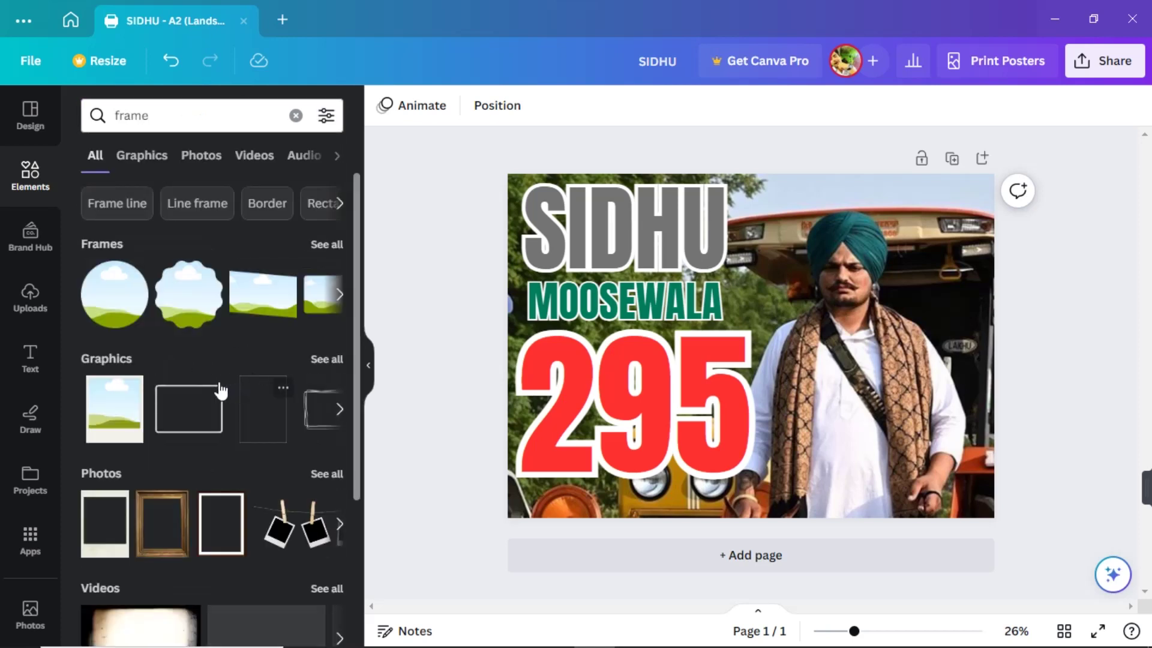
- Look through the frame results and the full list of frame graphics for a suitable border
{"action": "scroll", "coordinate": [221, 390], "scroll_direction": "down", "scroll_amount": 3}
{"action": "scroll", "coordinate": [270, 318], "scroll_direction": "down", "scroll_amount": 1}
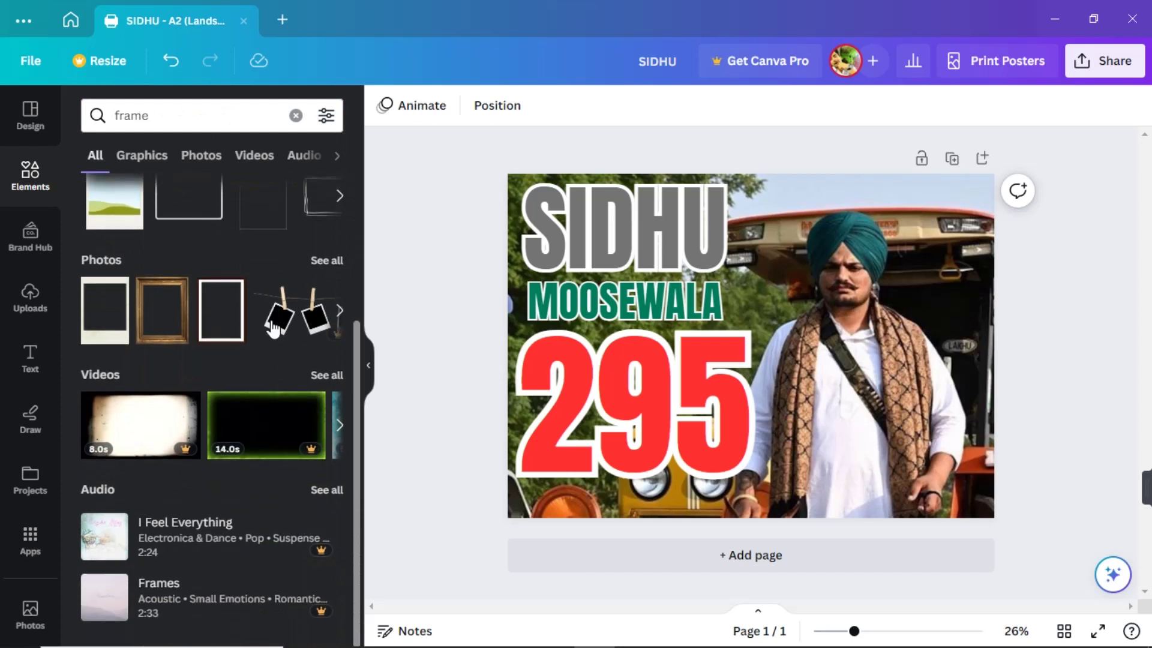
{"action": "left_click", "coordinate": [340, 310]}
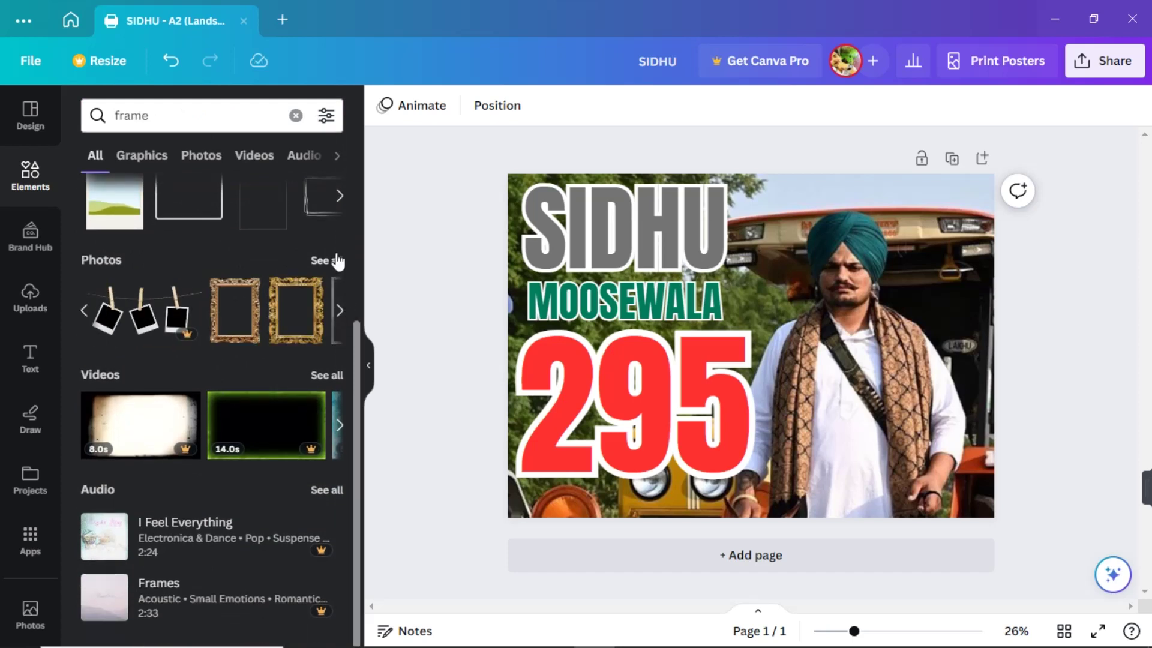
{"action": "scroll", "coordinate": [339, 222], "scroll_direction": "up", "scroll_amount": 3}
{"action": "left_click", "coordinate": [339, 364]}
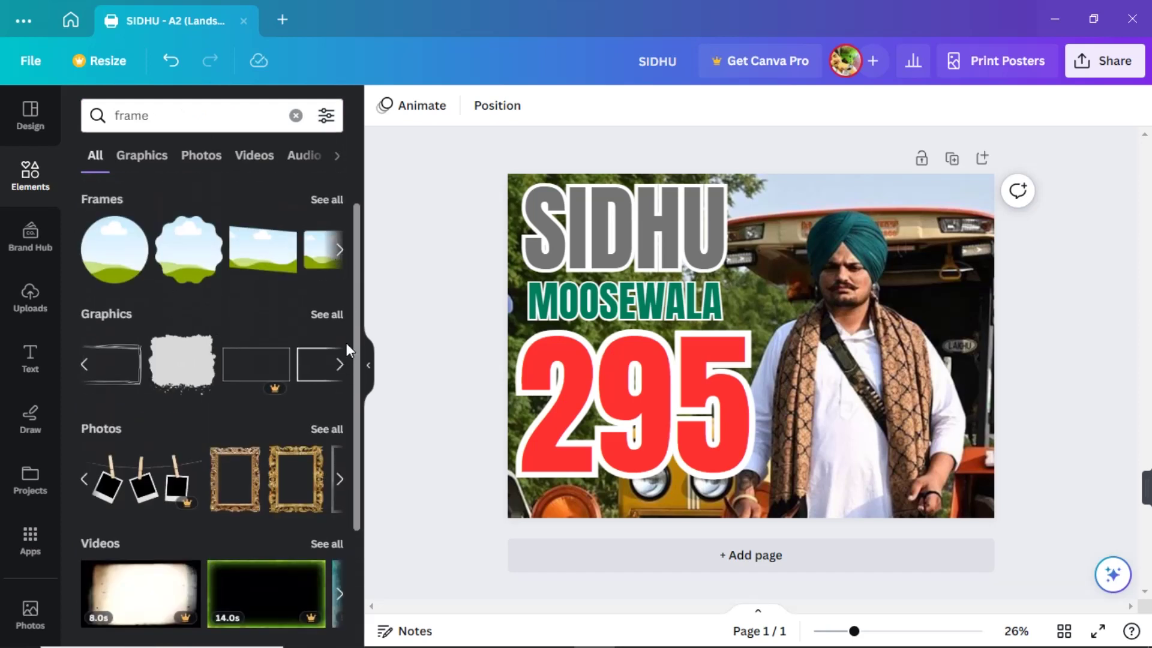
{"action": "left_click", "coordinate": [327, 315]}
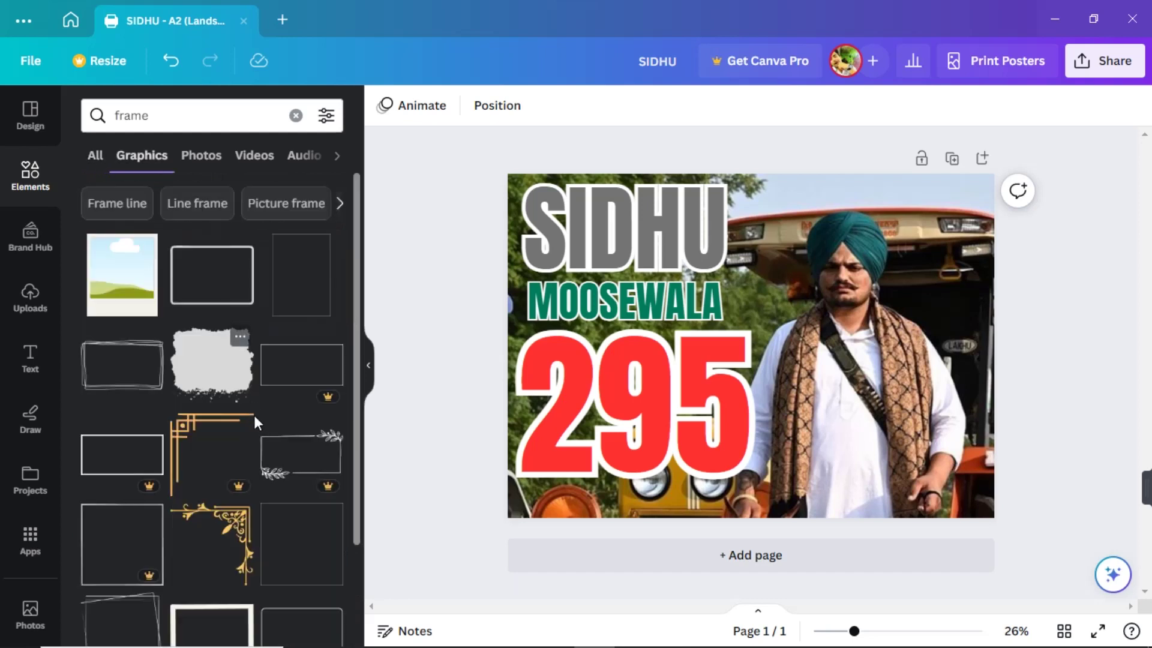
{"action": "scroll", "coordinate": [240, 445], "scroll_direction": "down", "scroll_amount": 5}
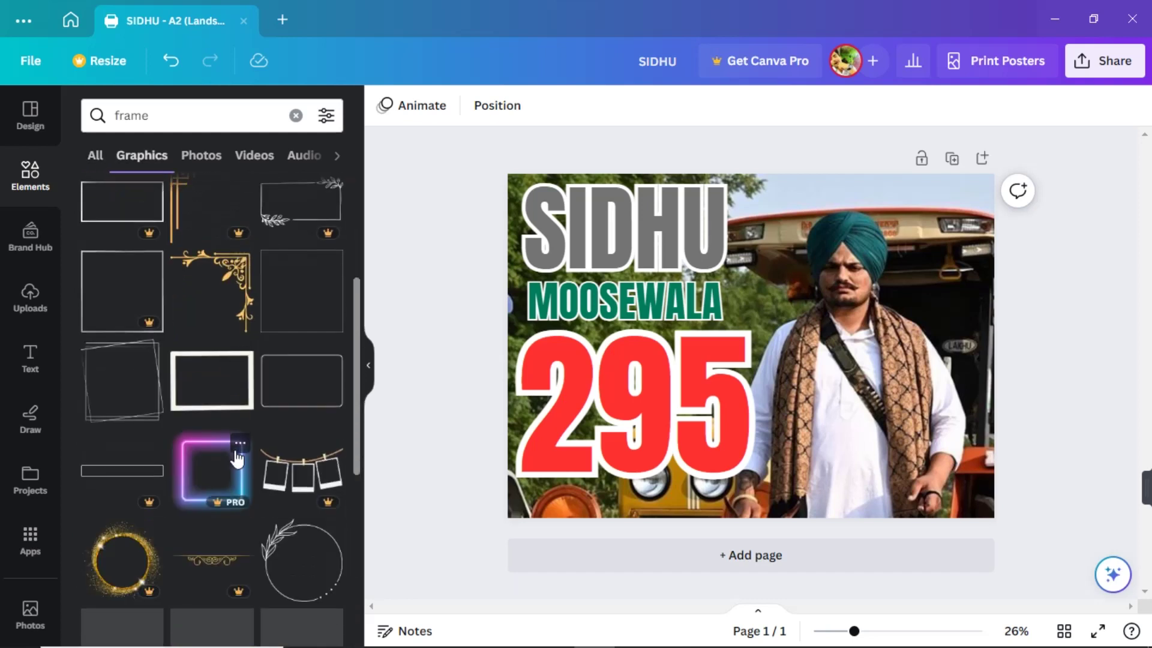
{"action": "scroll", "coordinate": [240, 444], "scroll_direction": "down", "scroll_amount": 3}
{"action": "scroll", "coordinate": [252, 431], "scroll_direction": "up", "scroll_amount": 3}
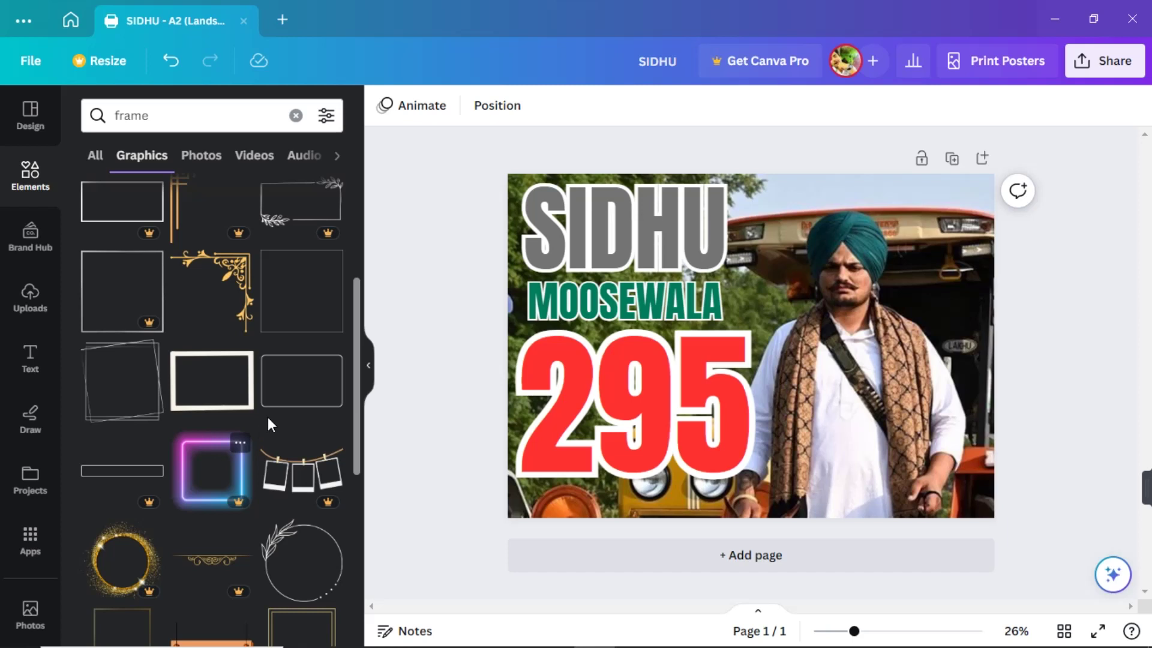
- Add the thin rounded-rectangle outline frame and enlarge it to cover most of the poster, then deselect it
{"action": "left_click", "coordinate": [315, 405]}
{"action": "left_click_drag", "start_coordinate": [986, 511], "coordinate": [995, 555]}
{"action": "left_click_drag", "start_coordinate": [945, 477], "coordinate": [902, 433]}
{"action": "left_click_drag", "start_coordinate": [971, 488], "coordinate": [1008, 510]}
{"action": "left_click_drag", "start_coordinate": [945, 474], "coordinate": [882, 467]}
{"action": "mouse_move", "coordinate": [979, 513]}
{"action": "left_mouse_down"}
{"action": "mouse_move", "coordinate": [992, 520]}
{"action": "mouse_move", "coordinate": [964, 503]}
{"action": "left_mouse_up"}
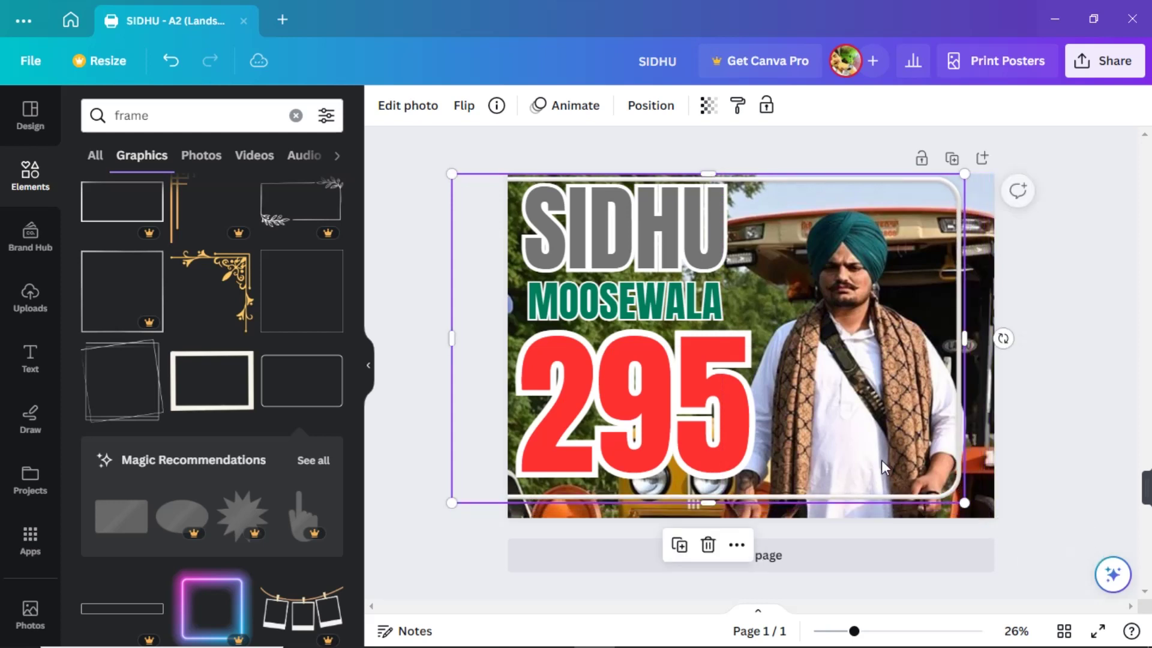
{"action": "left_click_drag", "start_coordinate": [882, 466], "coordinate": [899, 456]}
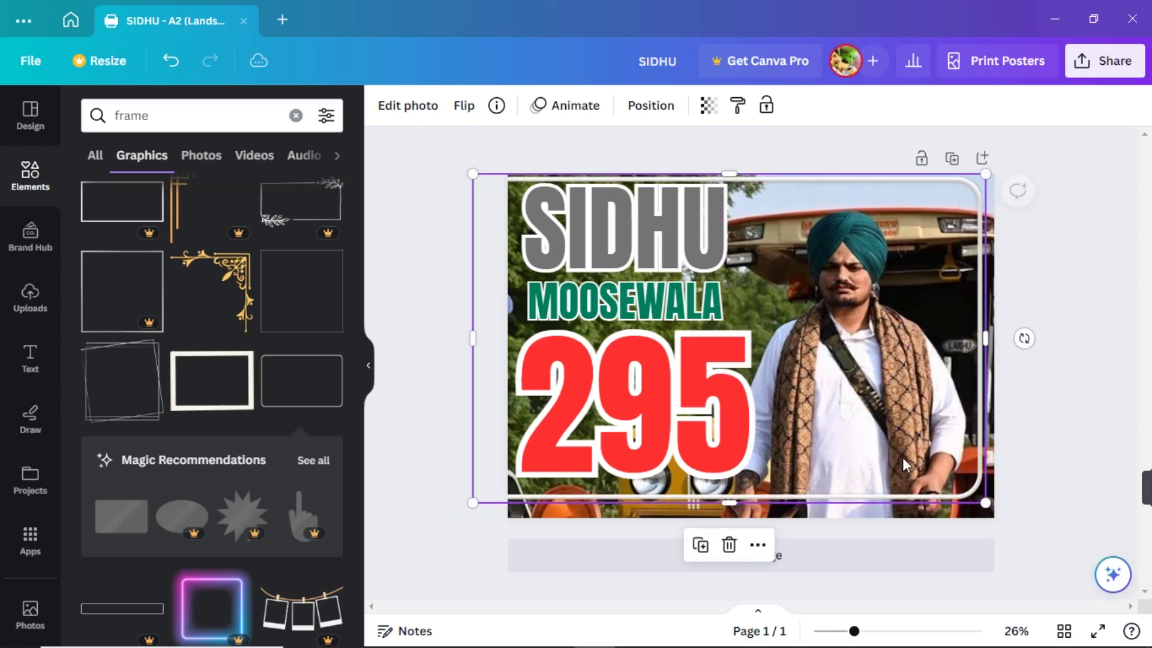
{"action": "left_click", "coordinate": [419, 160]}
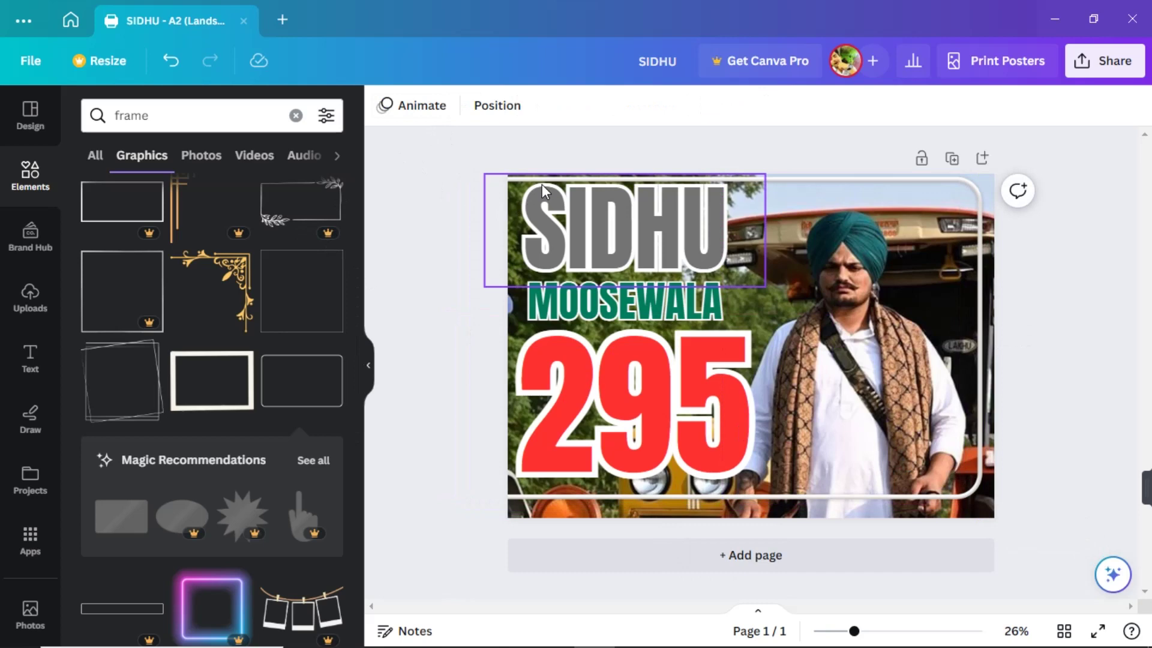
- Try the Fresco and Belvedere filters on the rounded frame, browse the remaining filters and deselect the frame
{"action": "left_click", "coordinate": [963, 221]}
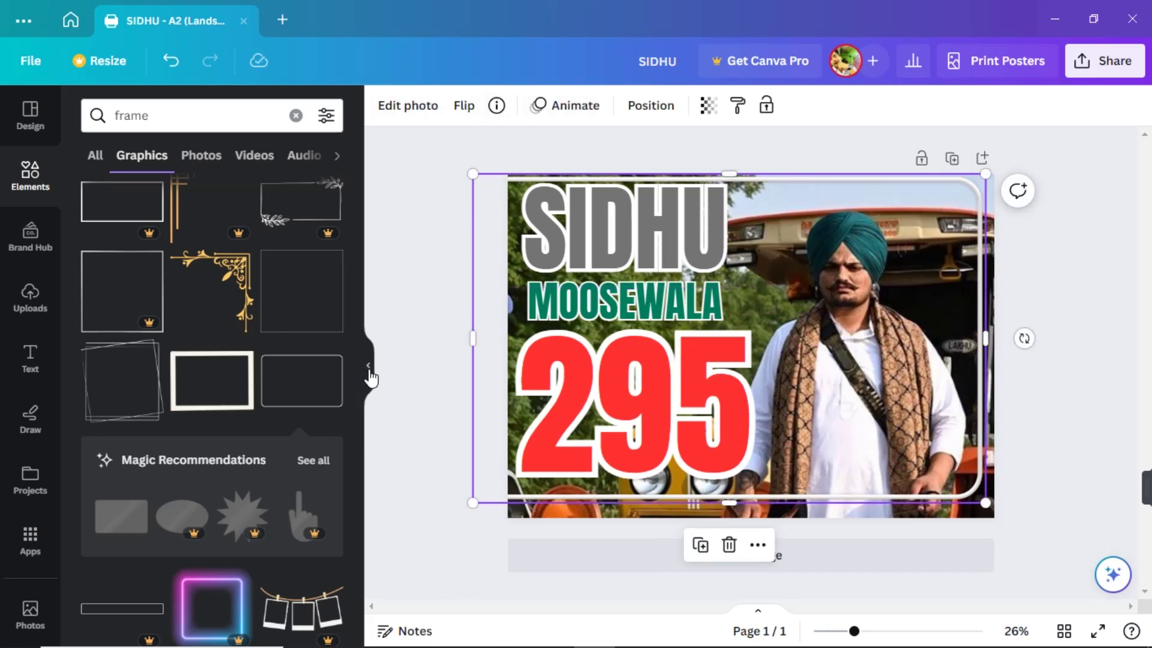
{"action": "left_click", "coordinate": [369, 373]}
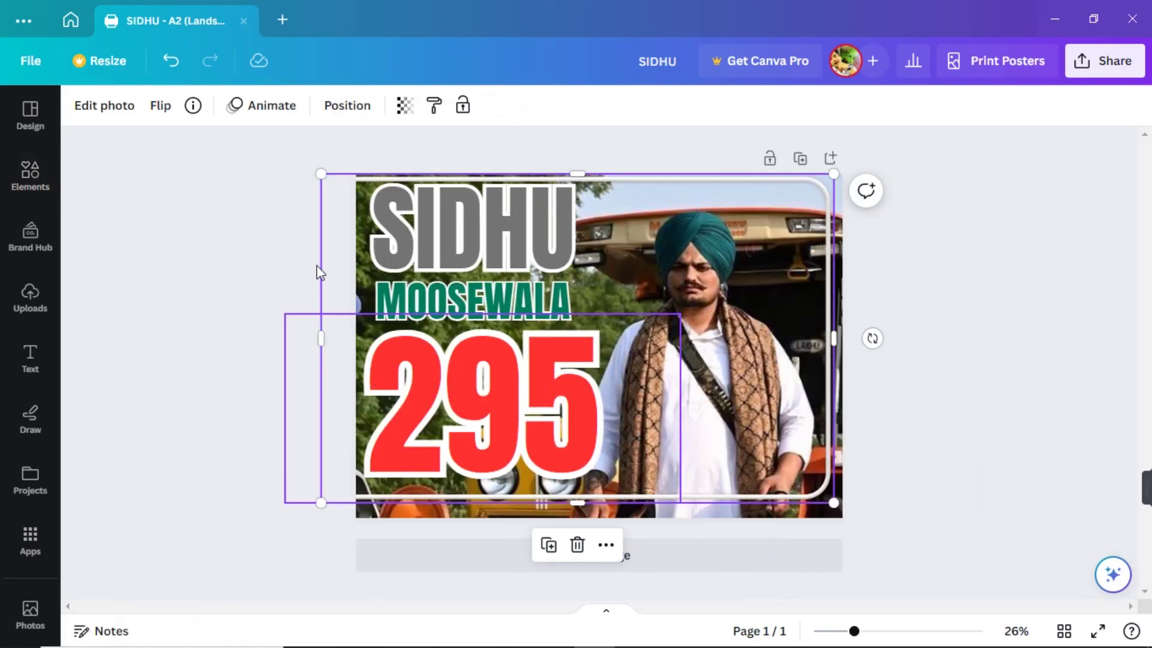
{"action": "left_click", "coordinate": [105, 106]}
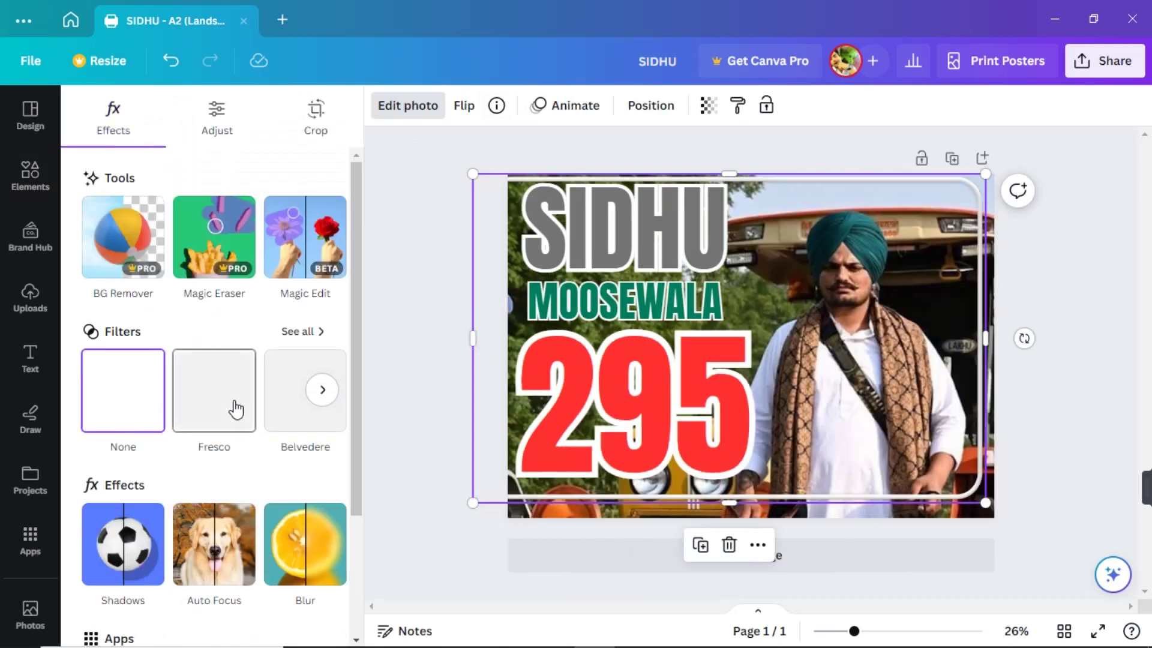
{"action": "left_click", "coordinate": [235, 409]}
{"action": "left_click", "coordinate": [279, 420]}
{"action": "scroll", "coordinate": [240, 408], "scroll_direction": "down", "scroll_amount": 1}
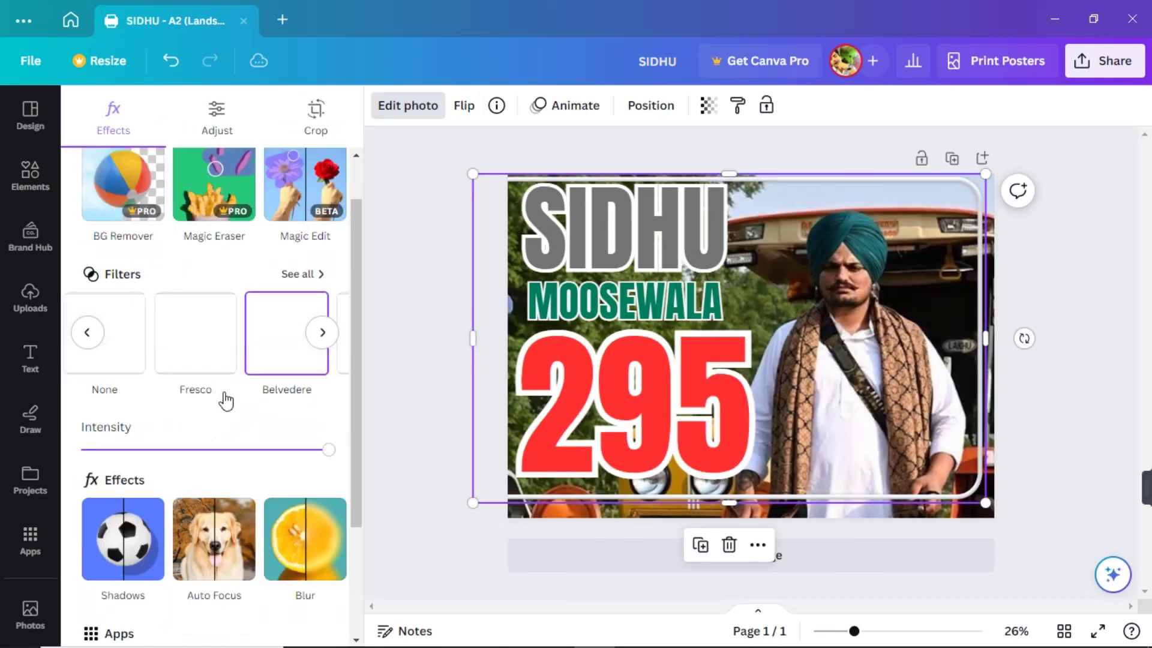
{"action": "scroll", "coordinate": [226, 401], "scroll_direction": "down", "scroll_amount": 4}
{"action": "scroll", "coordinate": [252, 367], "scroll_direction": "up", "scroll_amount": 5}
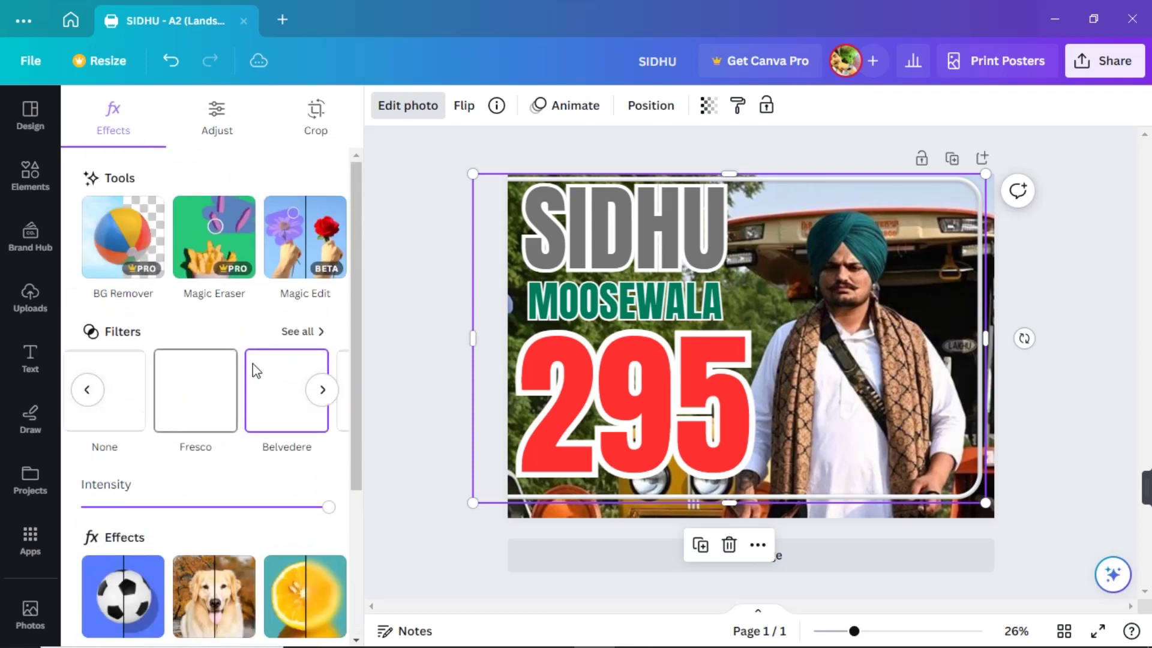
{"action": "left_click", "coordinate": [330, 398]}
{"action": "left_click", "coordinate": [329, 398]}
{"action": "left_click", "coordinate": [330, 399]}
{"action": "left_click", "coordinate": [330, 398]}
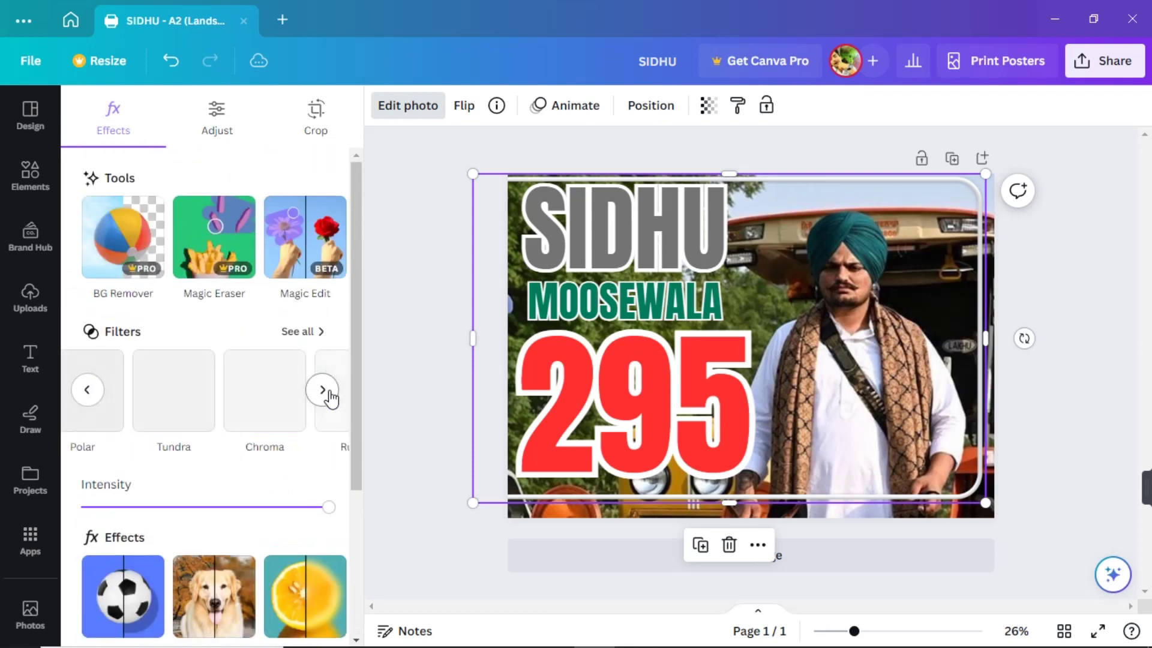
{"action": "left_click", "coordinate": [323, 390]}
{"action": "left_click", "coordinate": [323, 390]}
{"action": "left_click", "coordinate": [426, 350]}
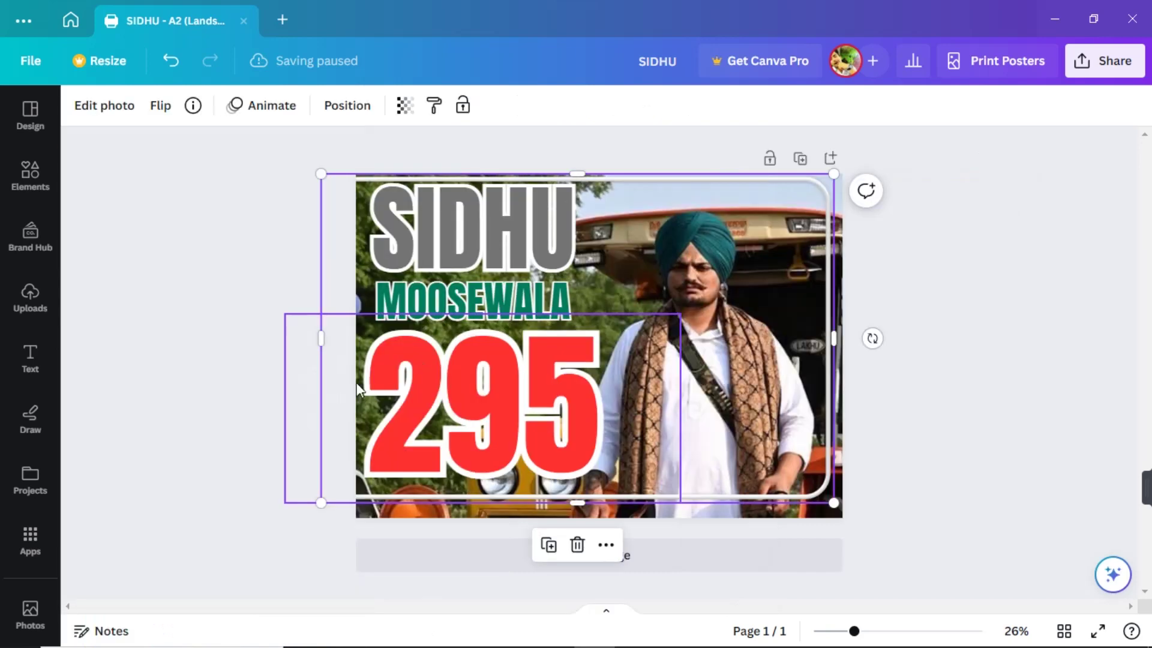
{"action": "left_click", "coordinate": [232, 378]}
- Try enlarging and shifting the rounded frame to fit the poster's edges, then delete it from the page
{"action": "left_click", "coordinate": [839, 511]}
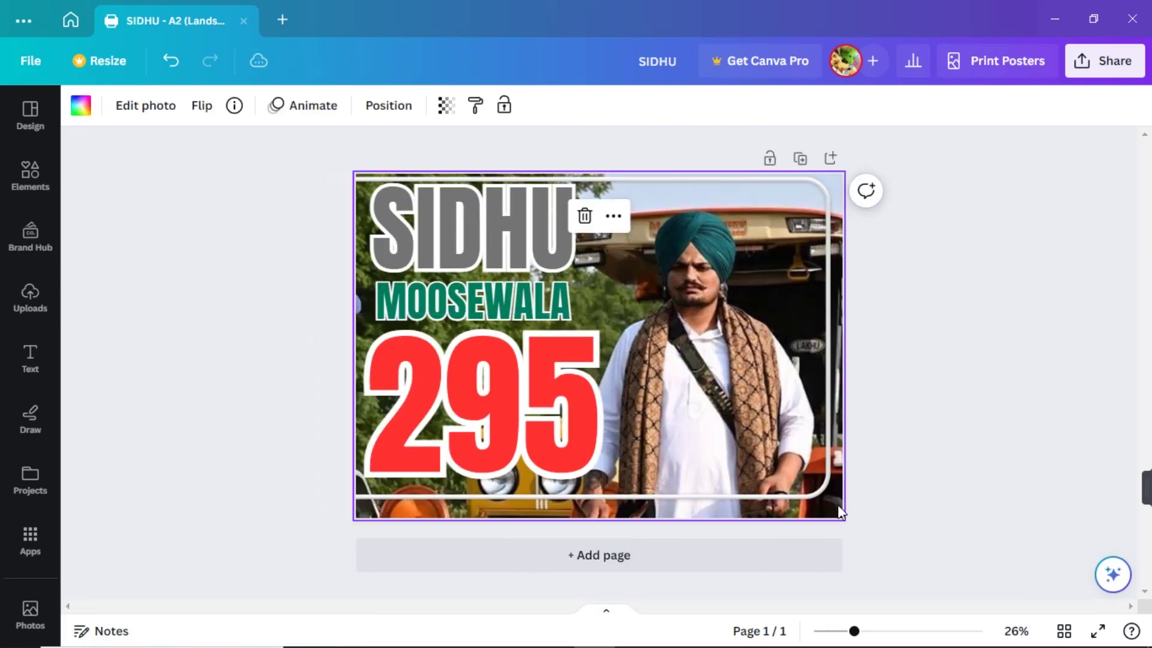
{"action": "left_click", "coordinate": [805, 495]}
{"action": "left_click_drag", "start_coordinate": [841, 502], "coordinate": [842, 508]}
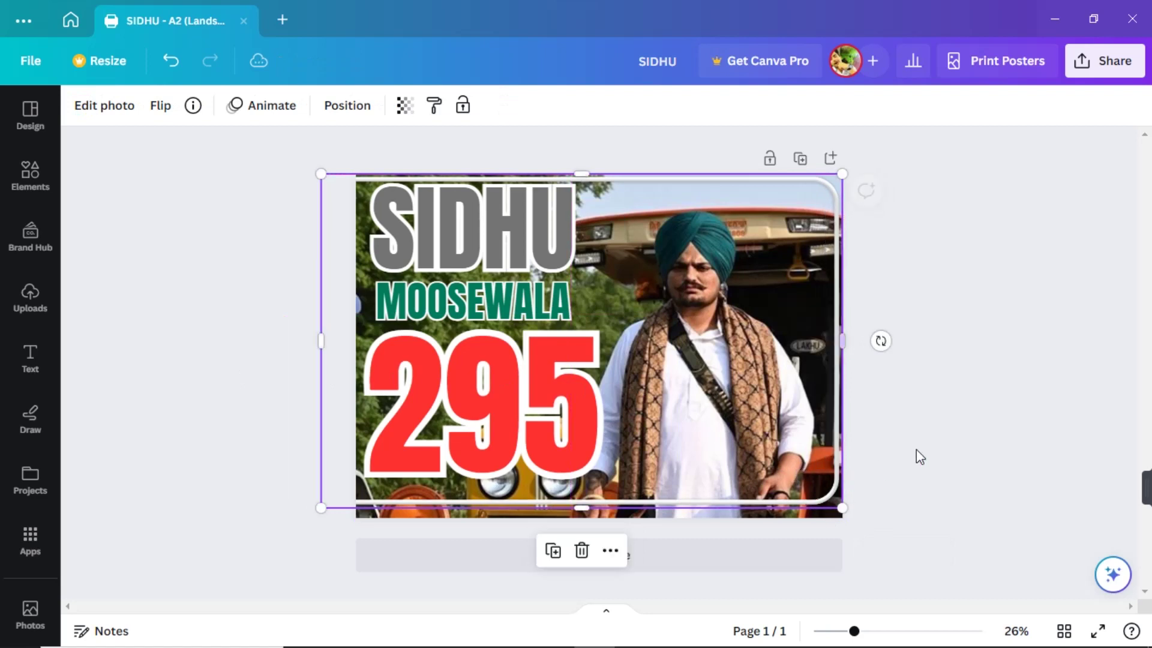
{"action": "left_click", "coordinate": [1008, 430]}
{"action": "left_click", "coordinate": [809, 404]}
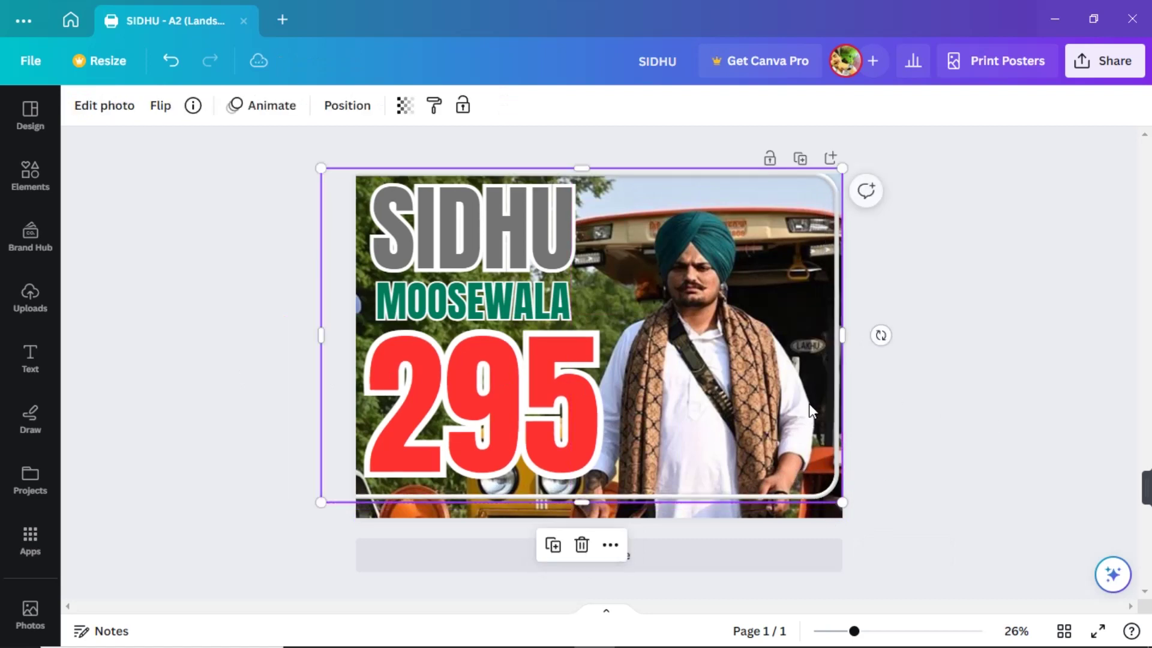
{"action": "left_click_drag", "start_coordinate": [814, 401], "coordinate": [770, 387]}
{"action": "left_click", "coordinate": [969, 370]}
{"action": "key", "text": "Delete"}
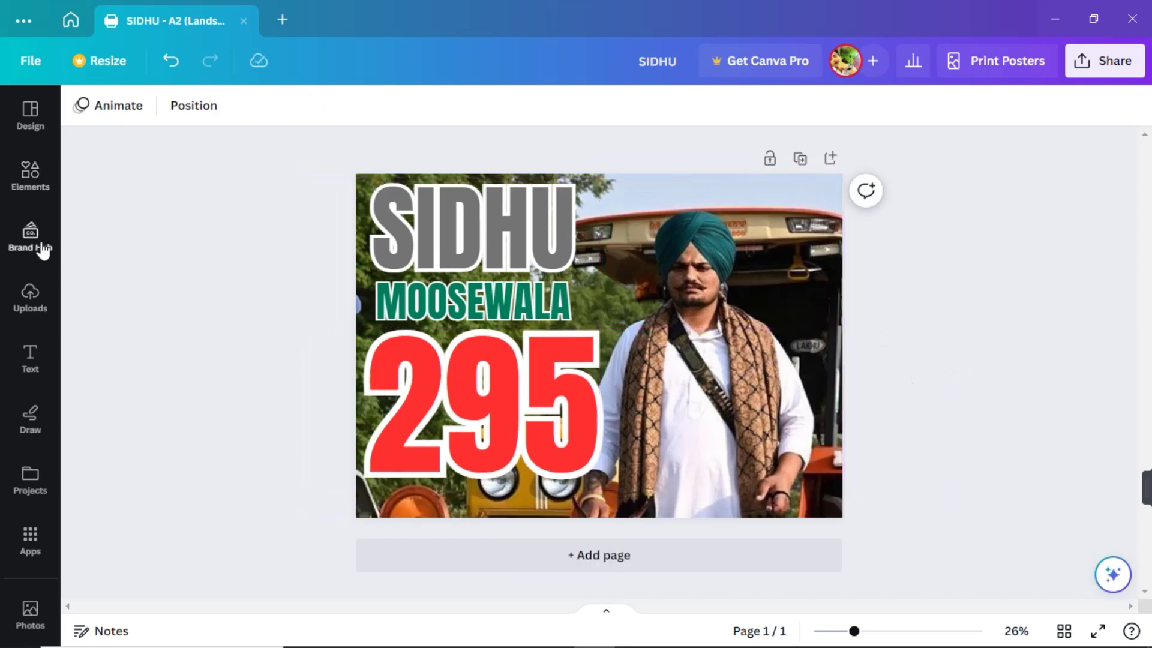
- Look through more frame graphics, clear the search and view all recently used elements
{"action": "left_click", "coordinate": [52, 203]}
{"action": "scroll", "coordinate": [135, 289], "scroll_direction": "down", "scroll_amount": 6}
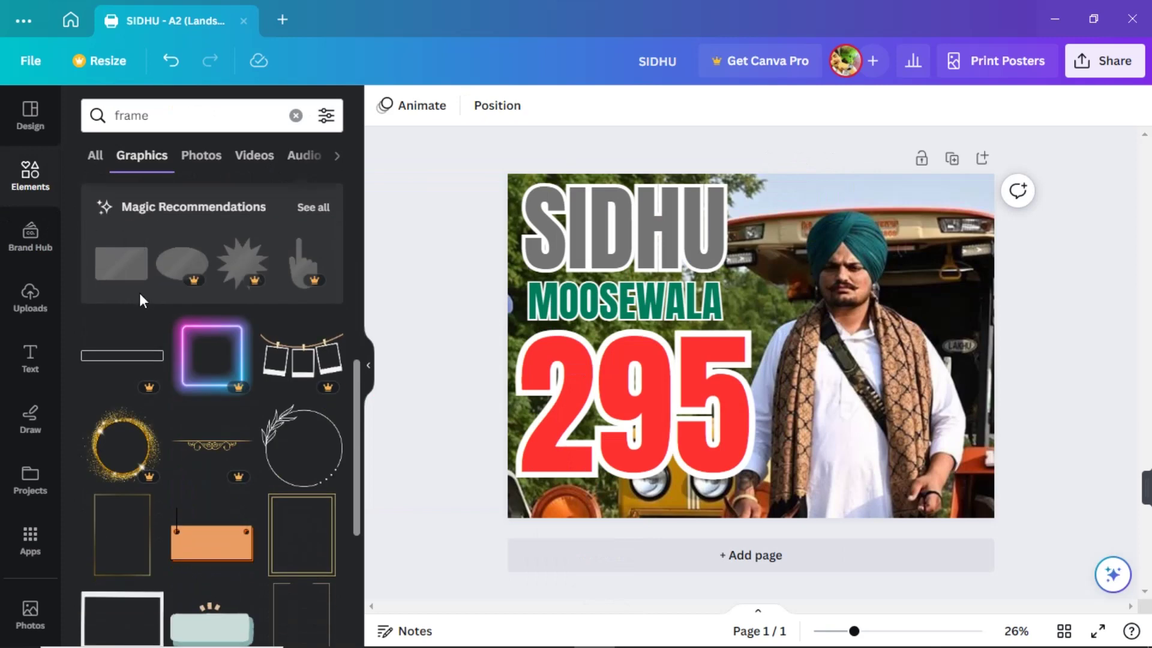
{"action": "scroll", "coordinate": [134, 306], "scroll_direction": "down", "scroll_amount": 5}
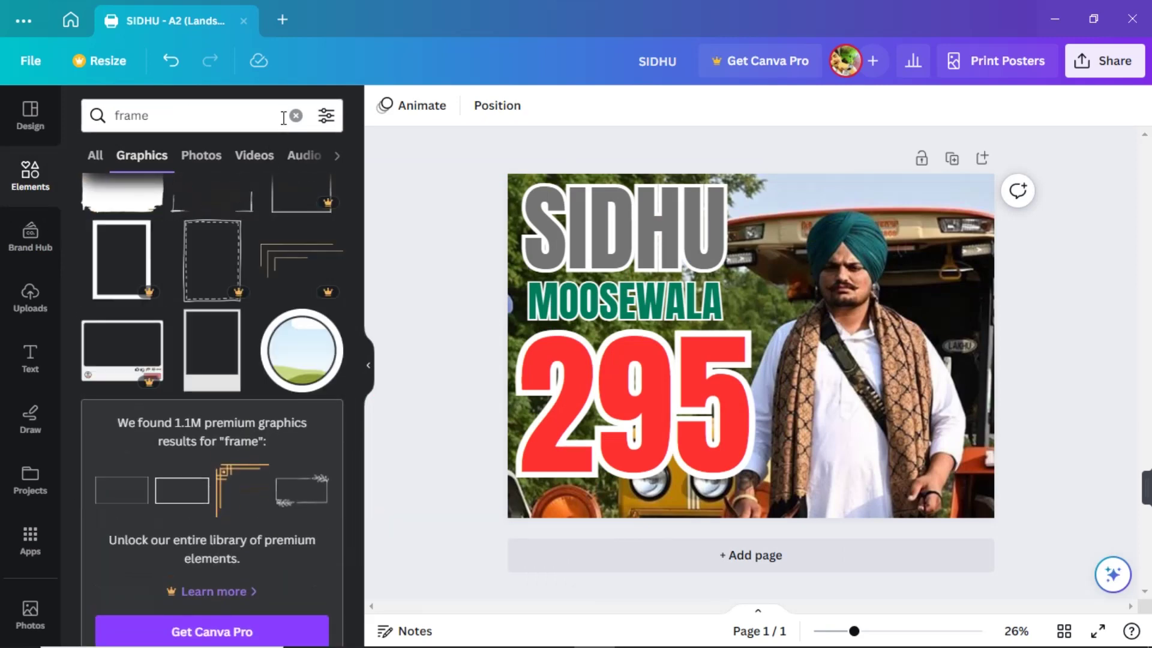
{"action": "left_click", "coordinate": [295, 116]}
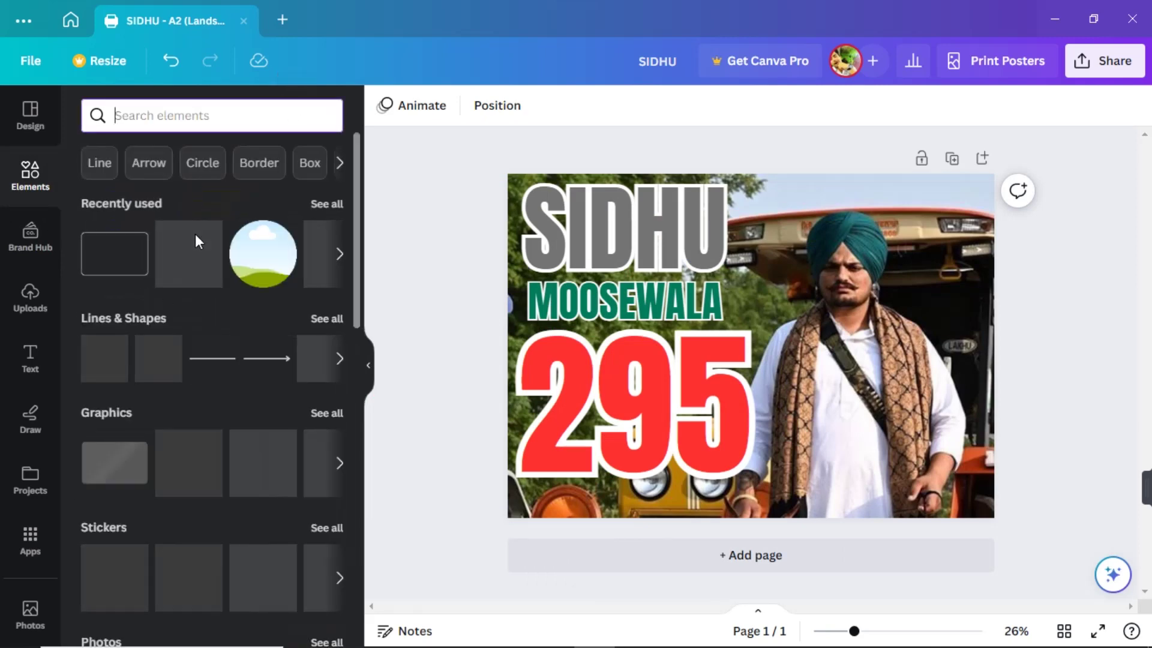
{"action": "scroll", "coordinate": [108, 227], "scroll_direction": "down", "scroll_amount": 1}
{"action": "scroll", "coordinate": [114, 259], "scroll_direction": "up", "scroll_amount": 1}
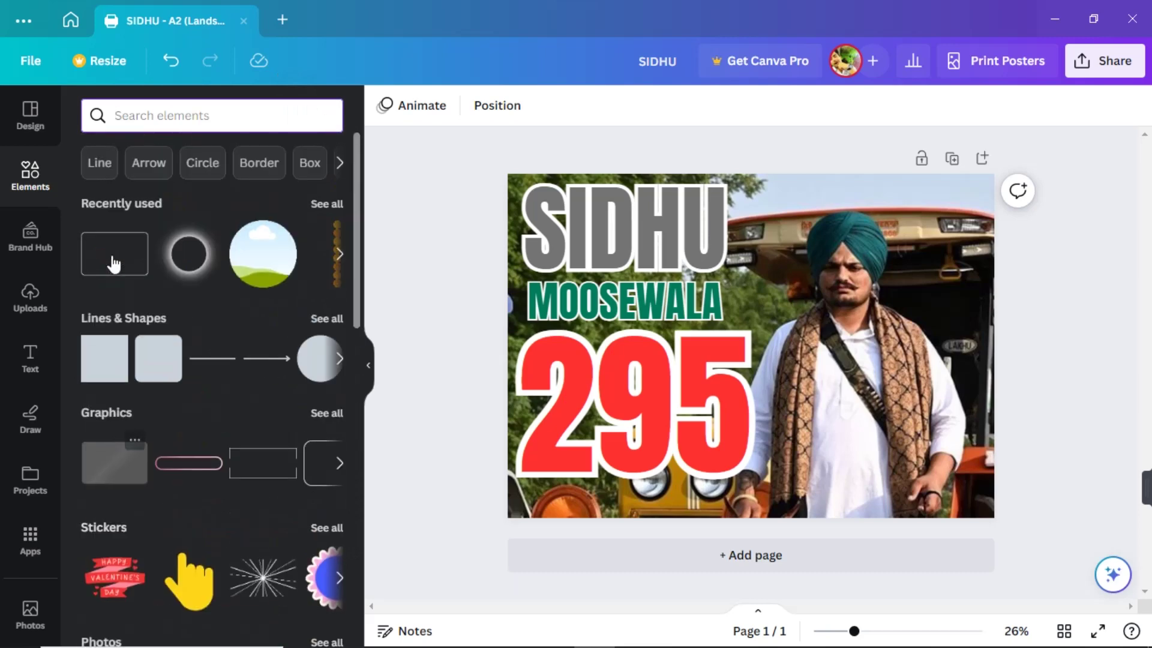
{"action": "left_click", "coordinate": [334, 205]}
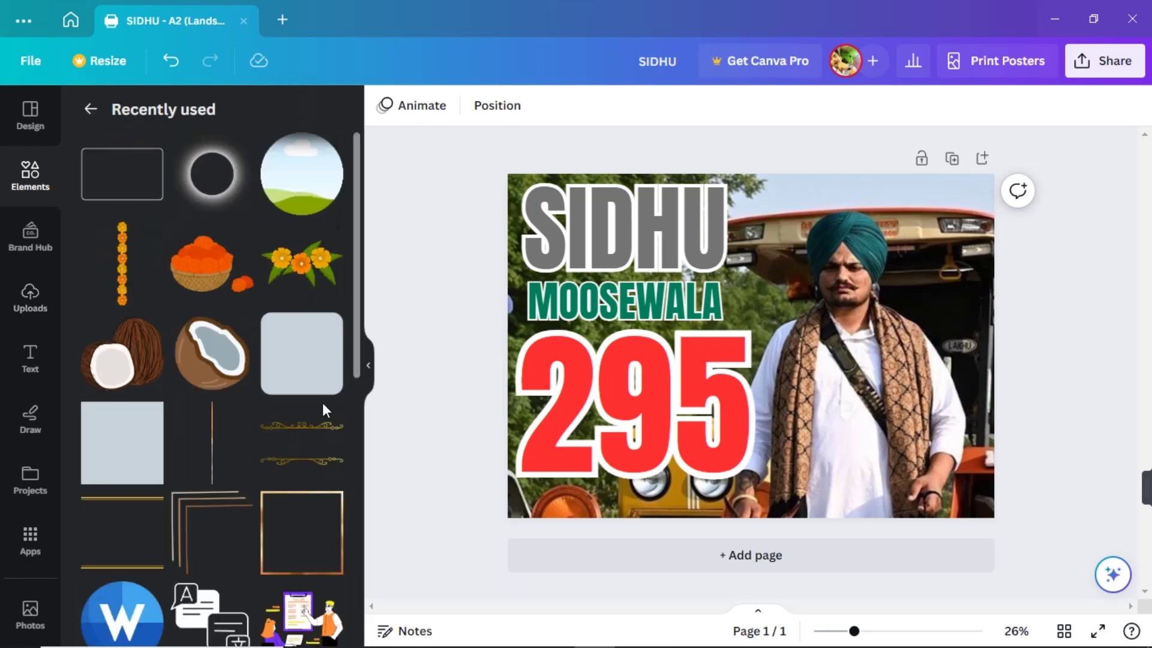
- Try the layered gold corner-line graphic over the man's face, then delete it
{"action": "left_click", "coordinate": [211, 518]}
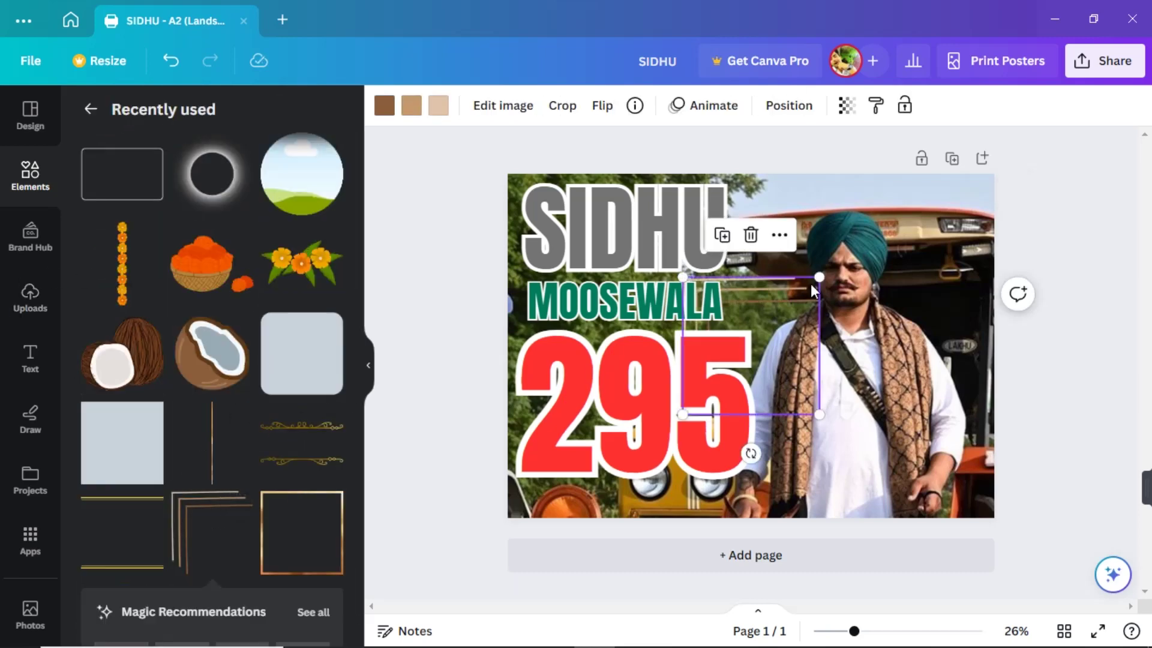
{"action": "left_click_drag", "start_coordinate": [800, 291], "coordinate": [906, 261]}
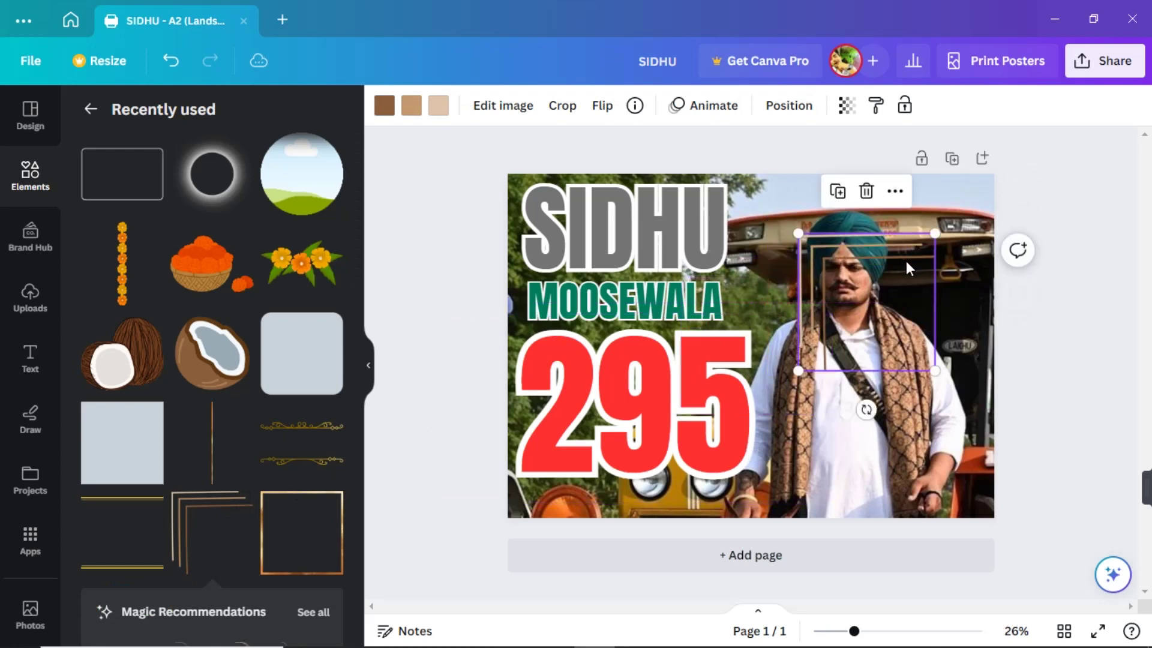
{"action": "right_click", "coordinate": [906, 261]}
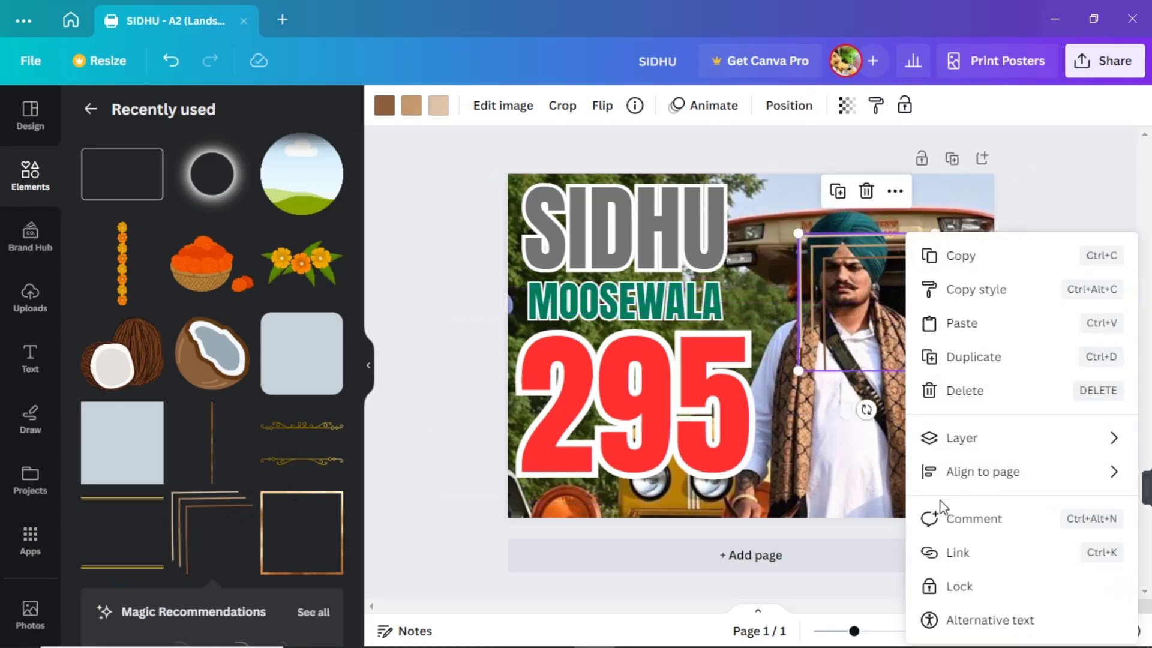
{"action": "left_click", "coordinate": [967, 391]}
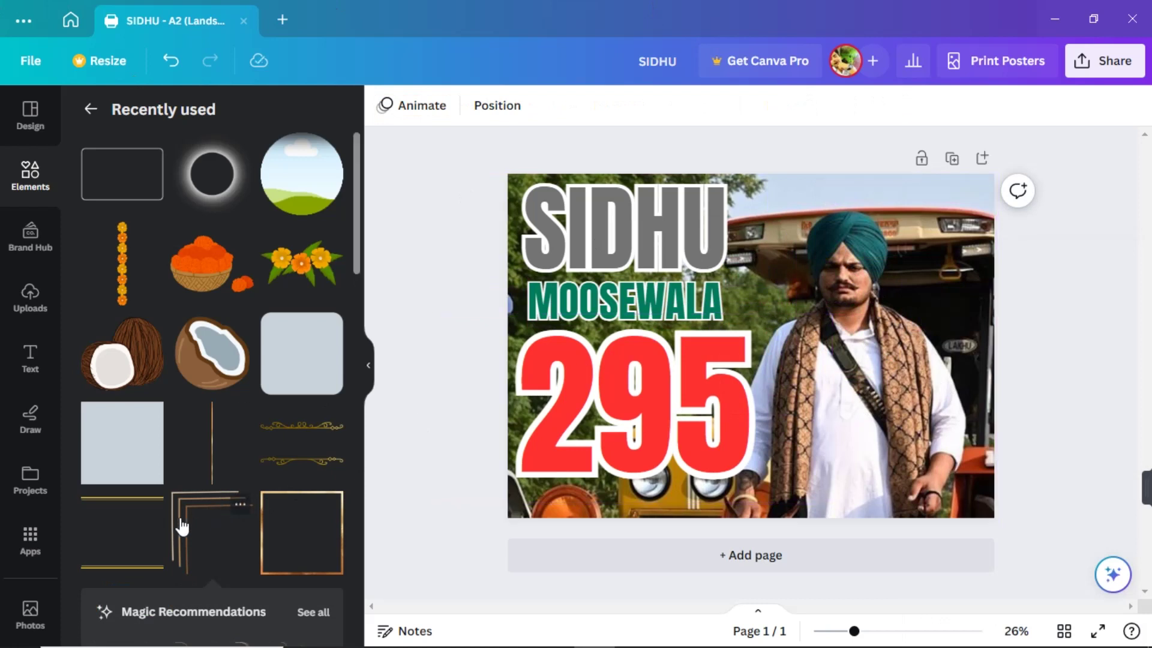
- Add the thin vertical gold line from the recently used elements and stretch it along the poster's right edge at nearly full height
{"action": "left_click_drag", "start_coordinate": [128, 522], "coordinate": [168, 480]}
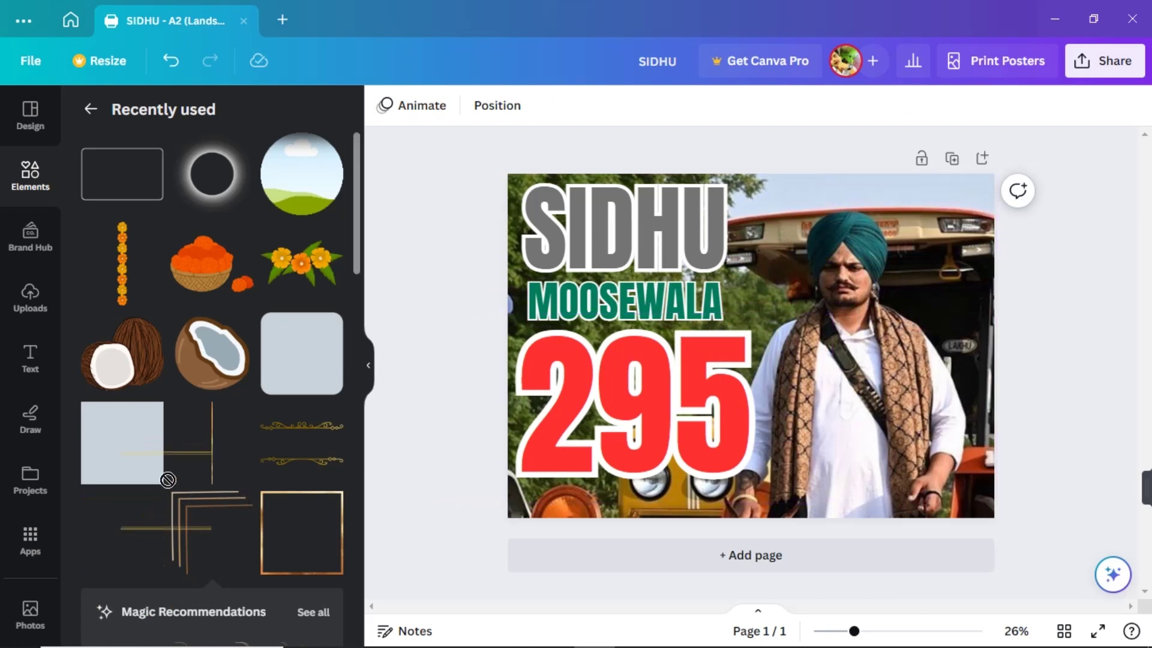
{"action": "left_click", "coordinate": [216, 465]}
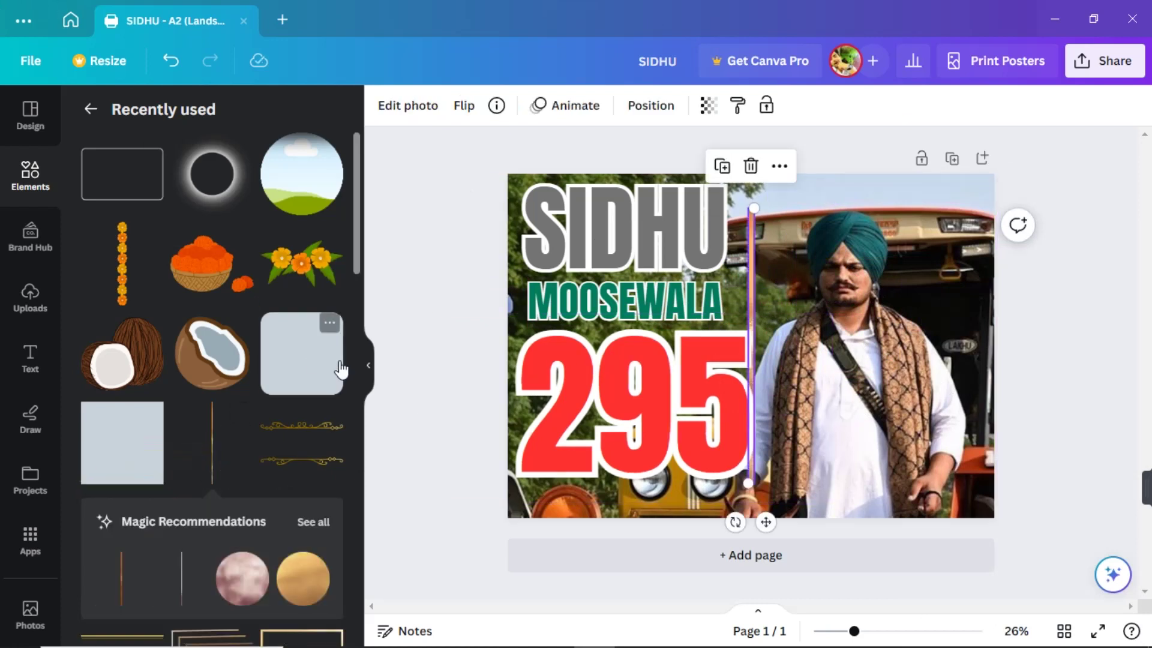
{"action": "left_click", "coordinate": [372, 372]}
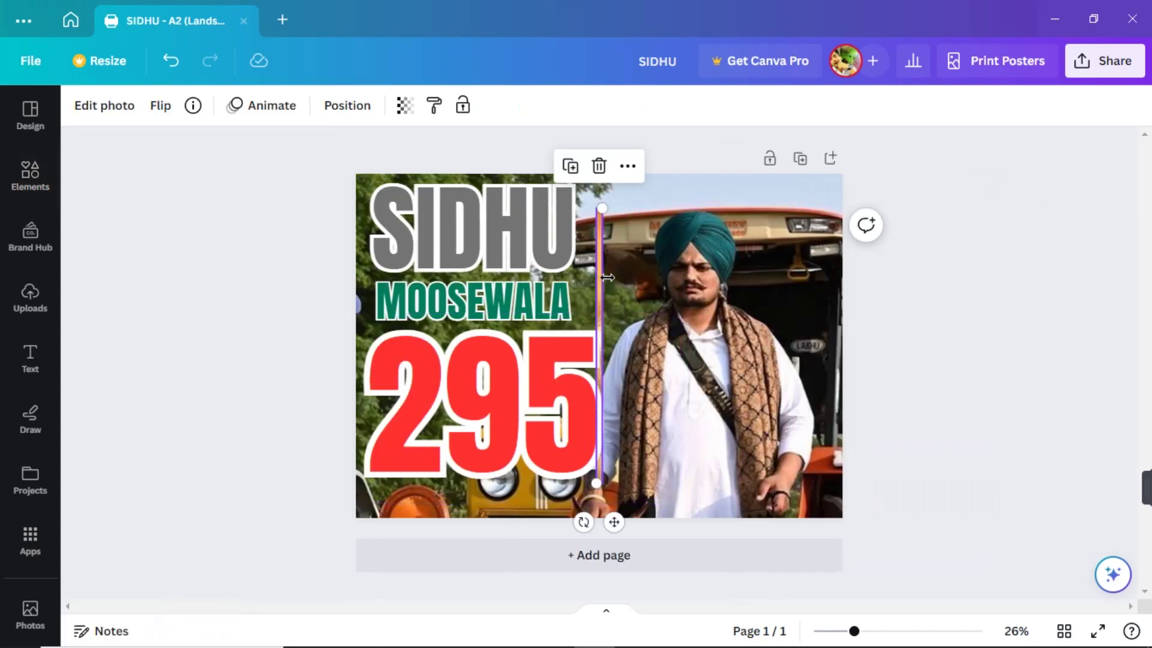
{"action": "left_click_drag", "start_coordinate": [617, 524], "coordinate": [850, 499]}
{"action": "left_click_drag", "start_coordinate": [827, 458], "coordinate": [831, 511]}
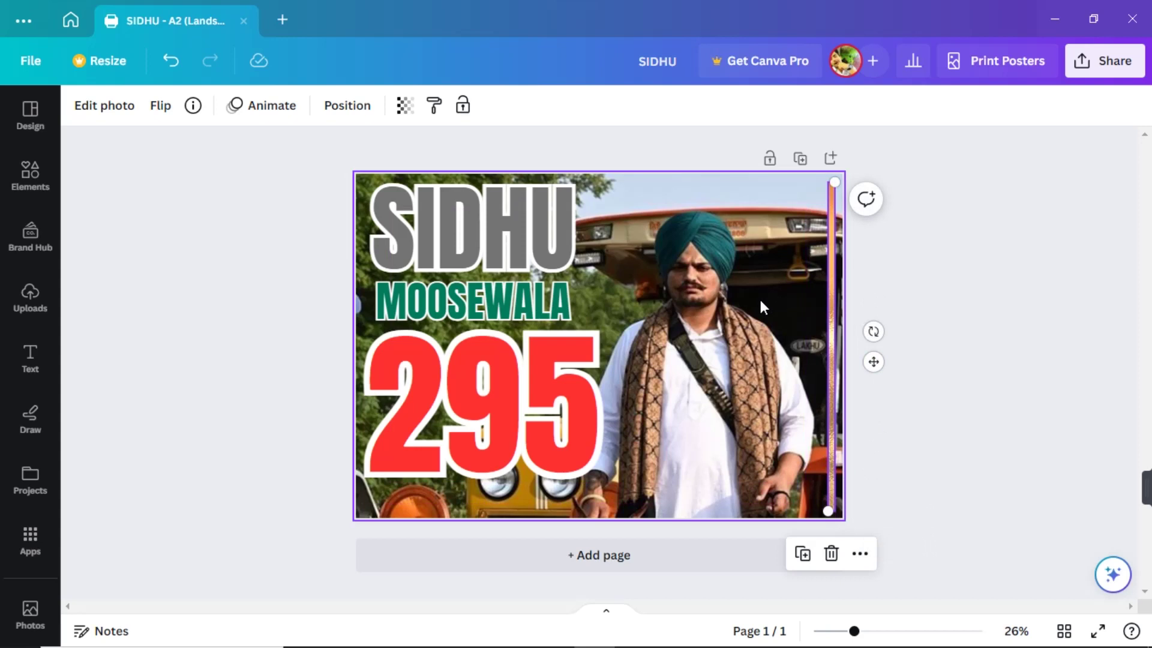
- Duplicate the vertical gold line, rotate the copy to horizontal and stretch it along the poster's top edge
{"action": "key", "text": "shift+Right"}
{"action": "key", "text": "shift+Down"}
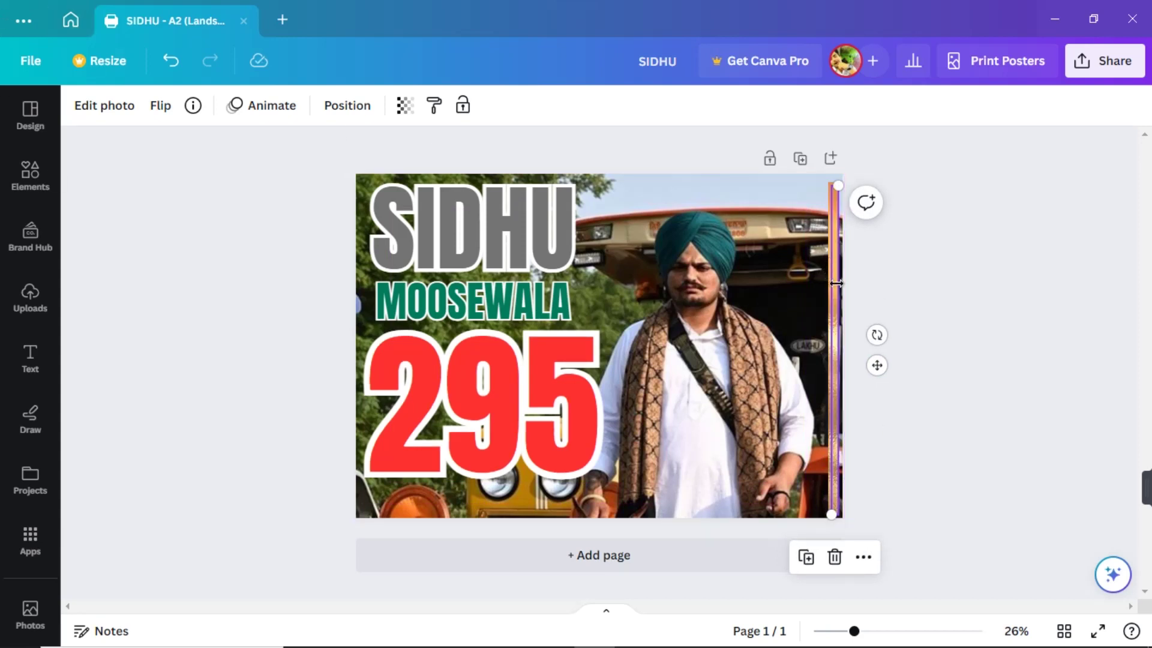
{"action": "left_click_drag", "start_coordinate": [877, 362], "coordinate": [769, 395]}
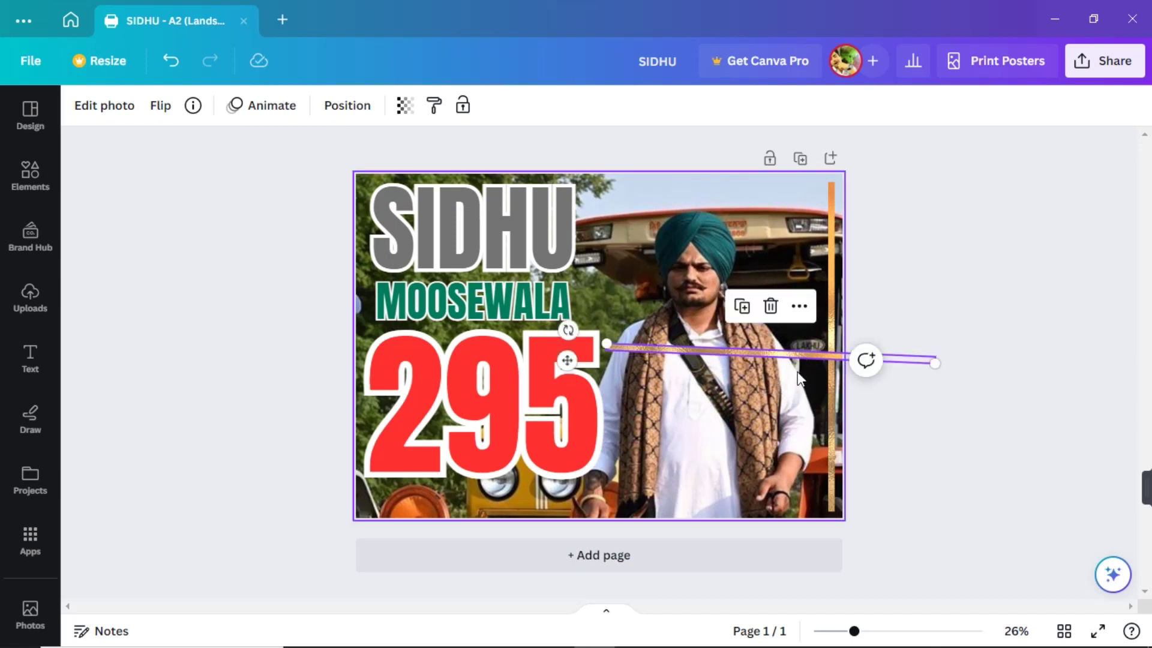
{"action": "left_click_drag", "start_coordinate": [568, 332], "coordinate": [355, 185]}
{"action": "left_click", "coordinate": [948, 259]}
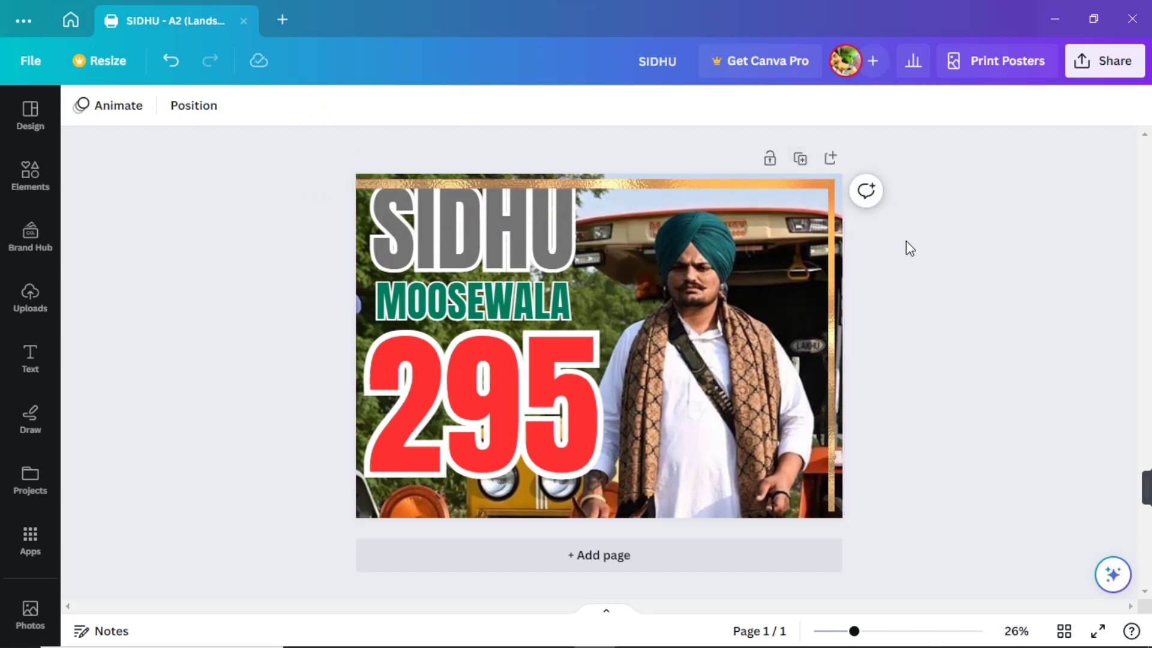
- Send the top gold line backward so it sits behind the SIDHU text
{"action": "left_click", "coordinate": [748, 183]}
{"action": "right_click", "coordinate": [748, 183]}
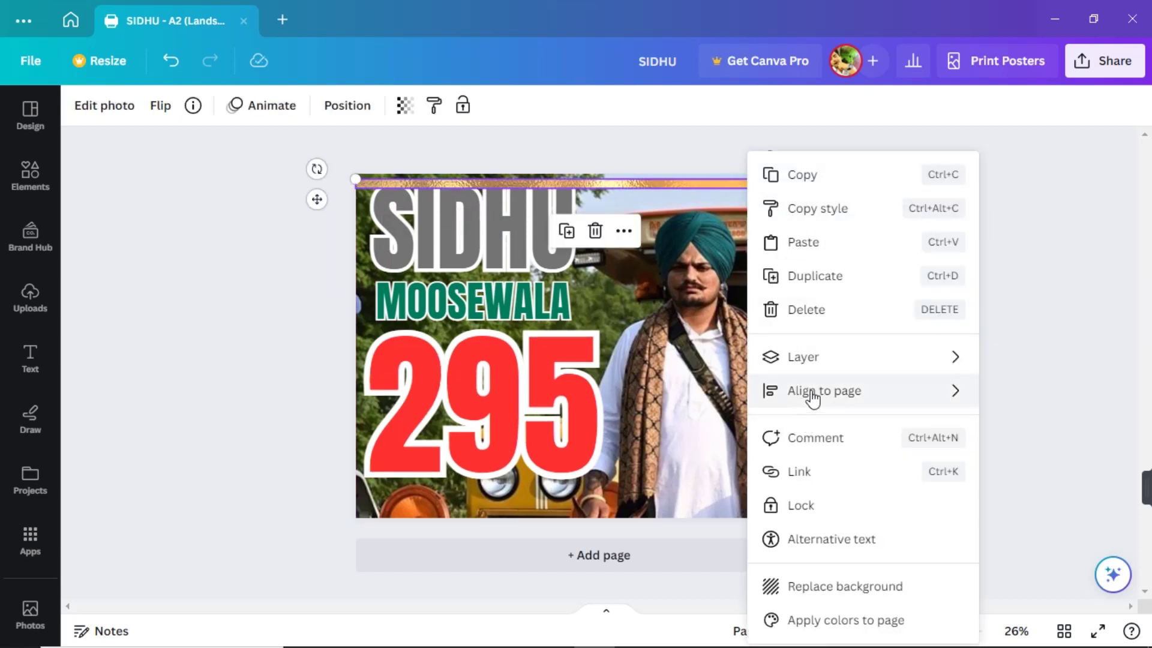
{"action": "mouse_move", "coordinate": [813, 367]}
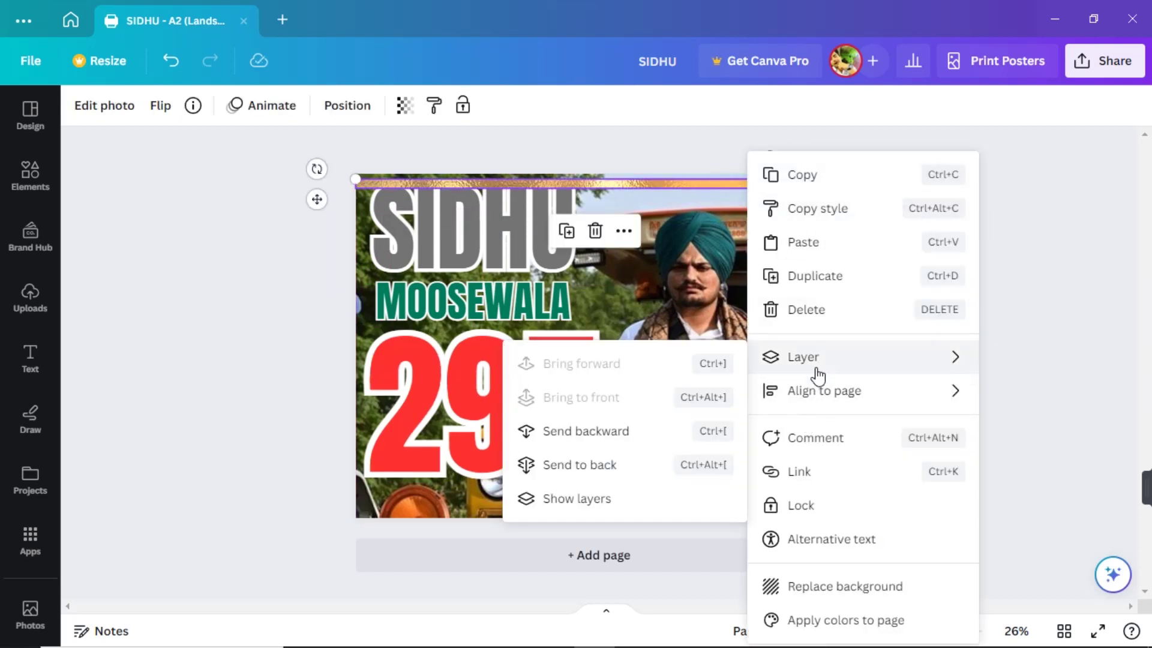
{"action": "left_click", "coordinate": [600, 438]}
{"action": "left_click", "coordinate": [1037, 357]}
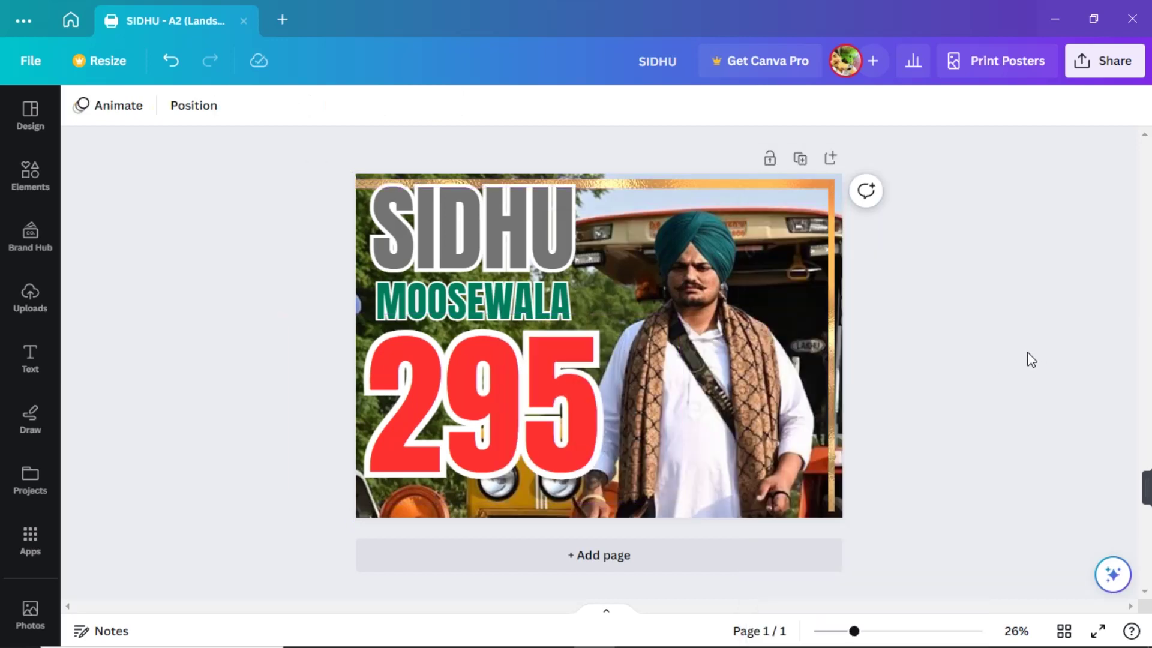
- Thicken the vertical gold line at the poster's right edge slightly inward
{"action": "left_click", "coordinate": [729, 182]}
{"action": "left_click", "coordinate": [829, 336]}
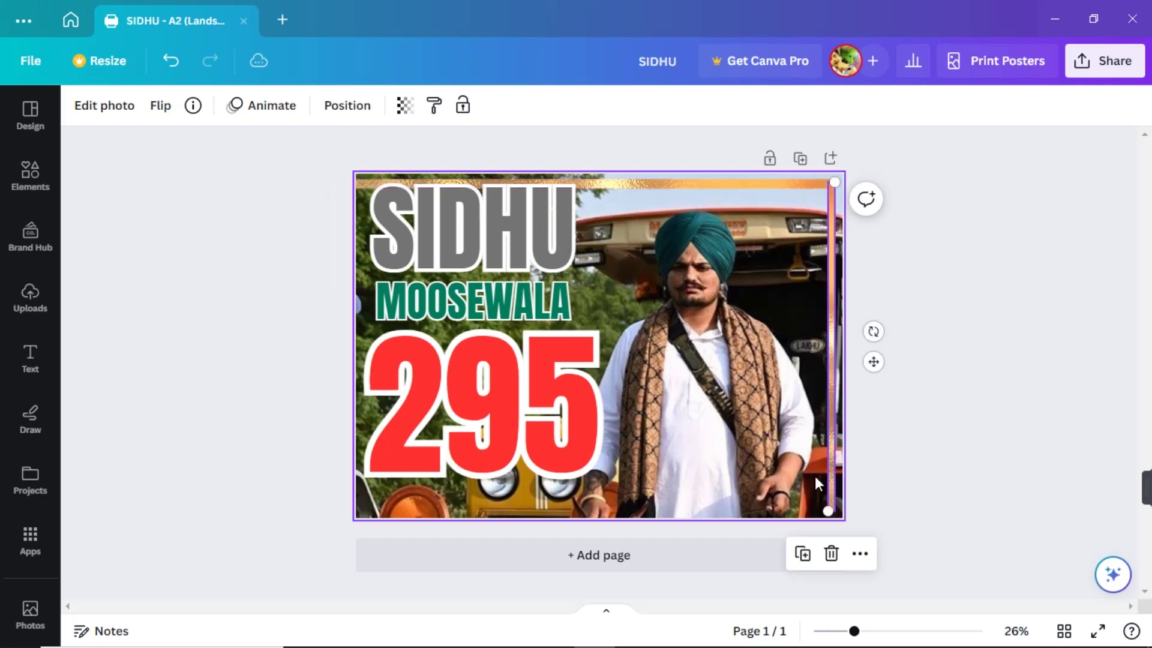
{"action": "mouse_move", "coordinate": [821, 512]}
{"action": "left_mouse_down"}
{"action": "mouse_move", "coordinate": [692, 505]}
{"action": "mouse_move", "coordinate": [810, 504]}
{"action": "left_mouse_up"}
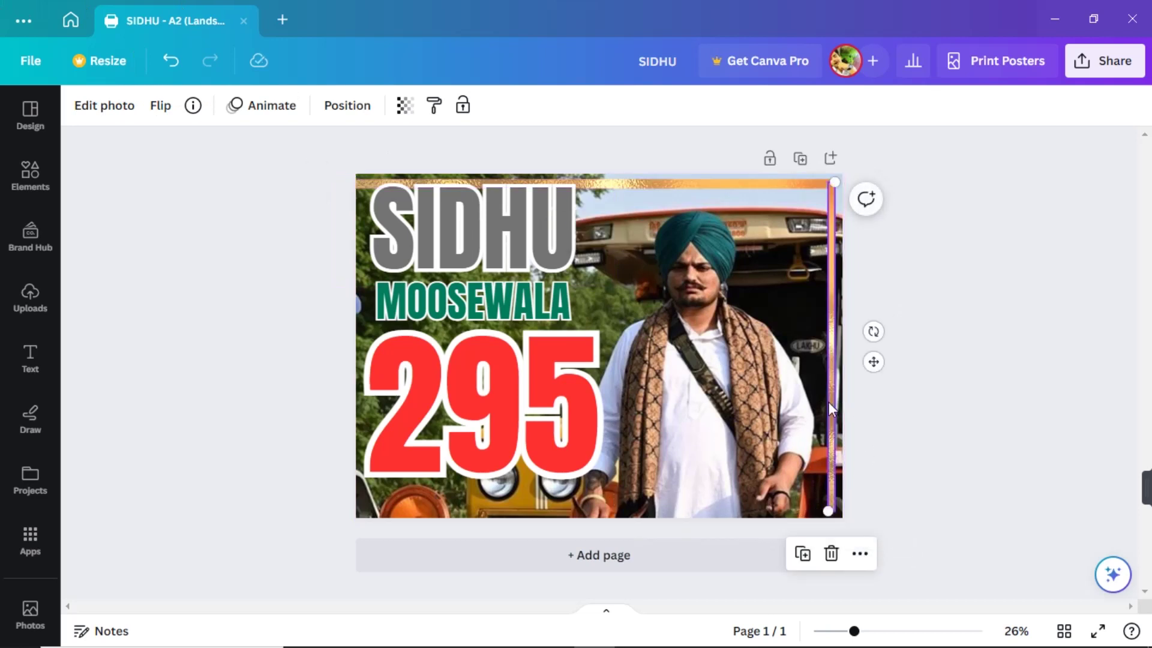
{"action": "left_click", "coordinate": [908, 394]}
{"action": "left_click", "coordinate": [827, 384]}
{"action": "left_click_drag", "start_coordinate": [827, 384], "coordinate": [820, 385]}
{"action": "left_click", "coordinate": [932, 379]}
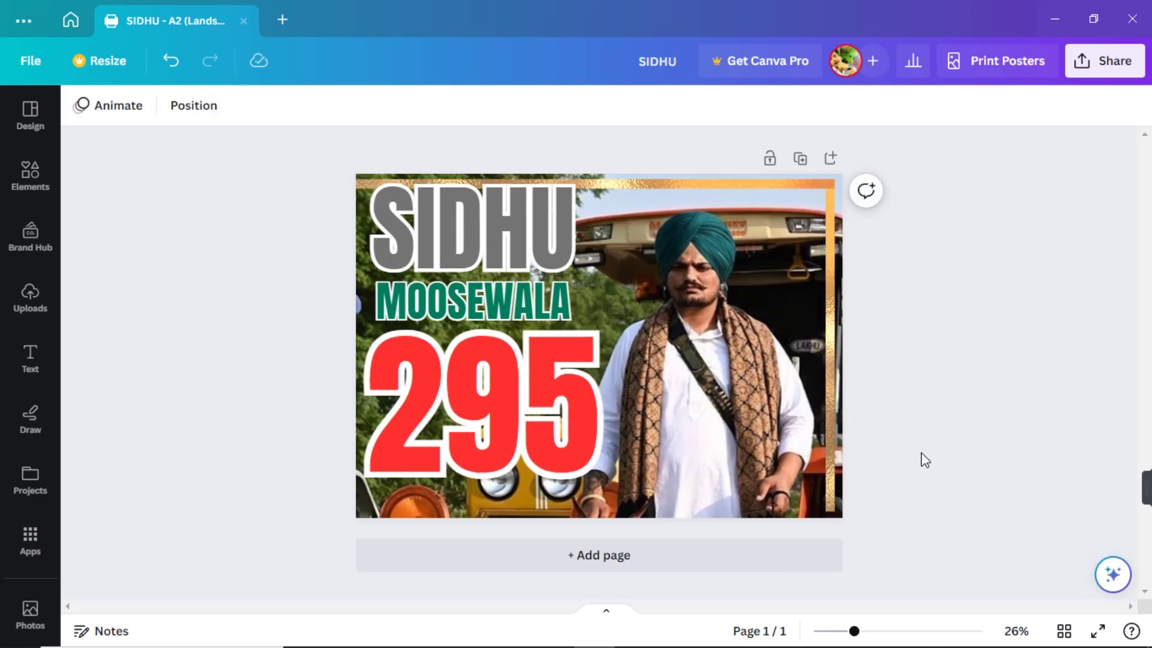
- Bring the vertical gold line forward one layer and nudge it up to meet the top line at the corner
{"action": "left_click", "coordinate": [832, 421]}
{"action": "right_click", "coordinate": [831, 421]}
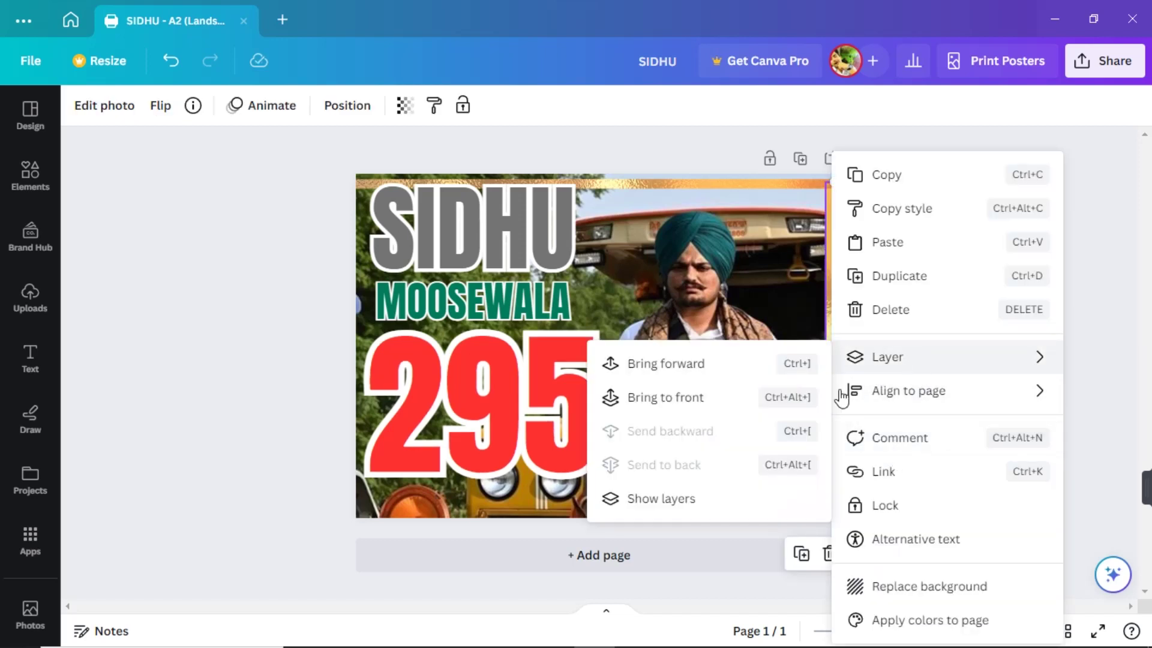
{"action": "mouse_move", "coordinate": [914, 370]}
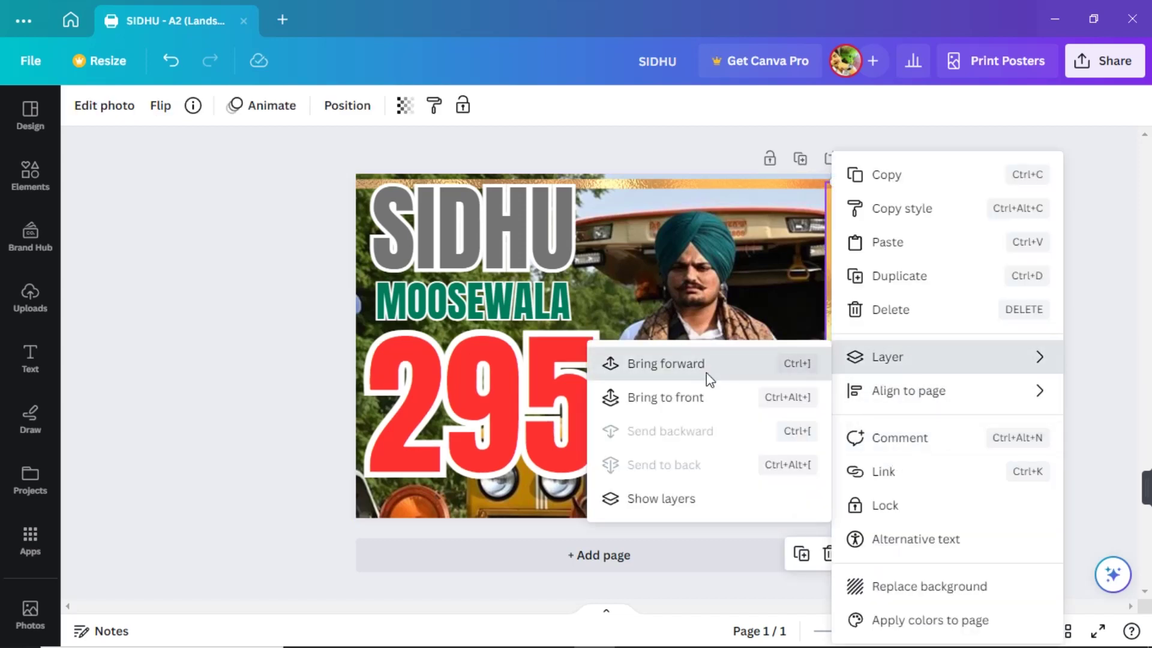
{"action": "left_click", "coordinate": [706, 372]}
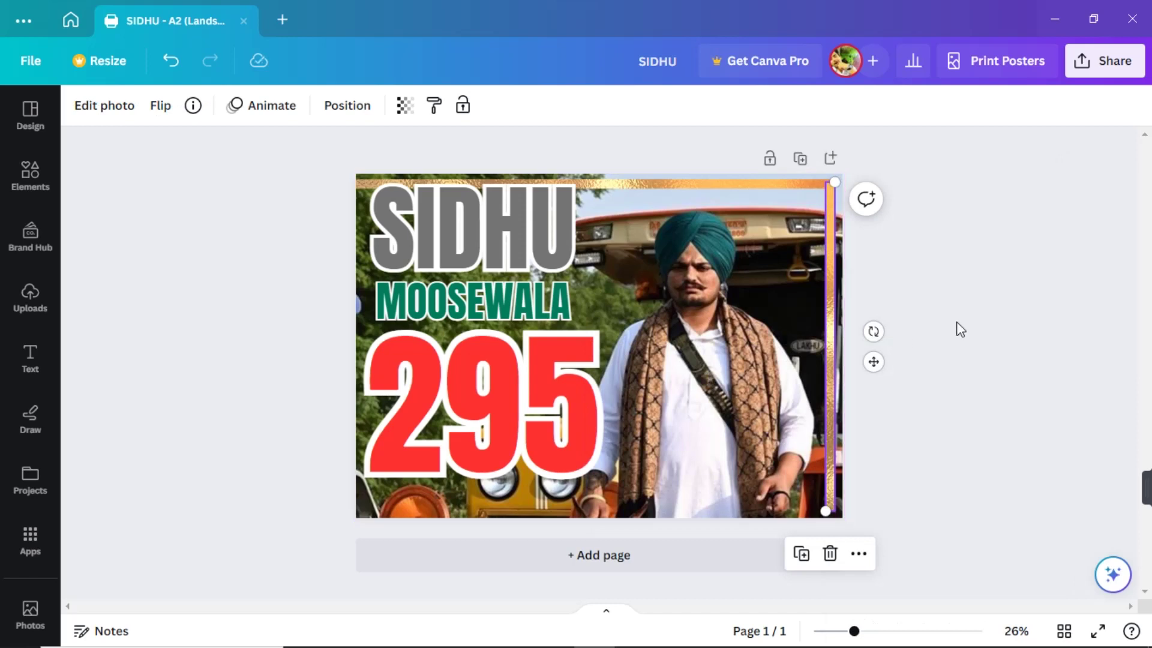
{"action": "left_click", "coordinate": [830, 310]}
{"action": "left_click", "coordinate": [1031, 331]}
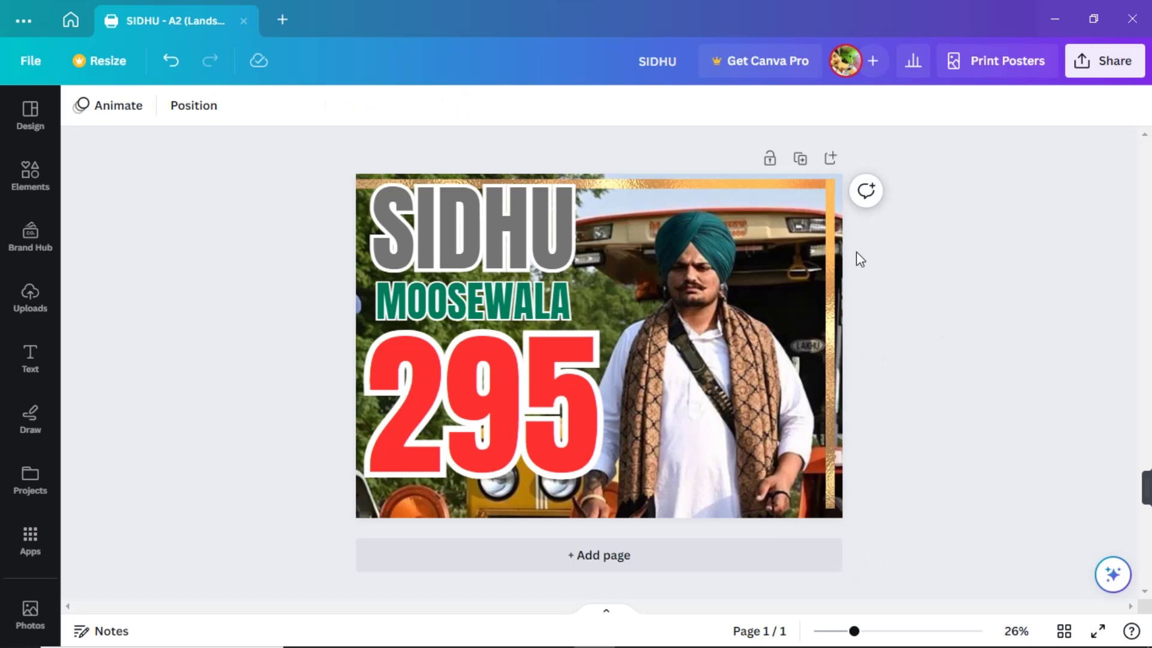
- Try moving the top gold line down across the SIDHU text, then undo the move
{"action": "left_click", "coordinate": [768, 183]}
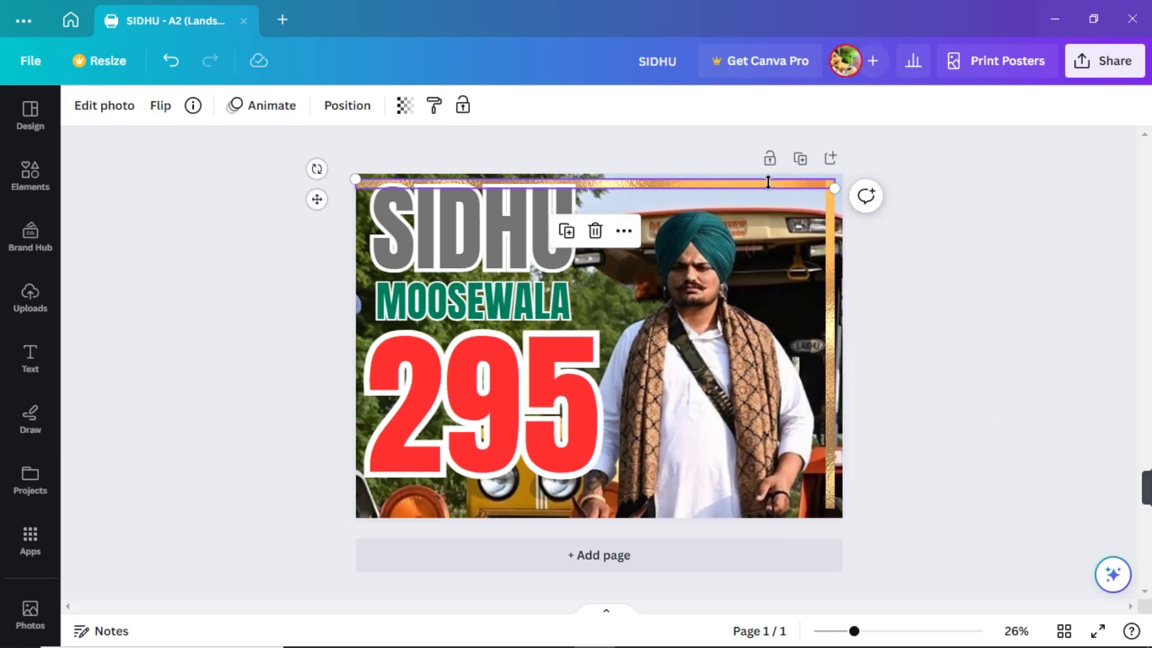
{"action": "key", "text": "Tab"}
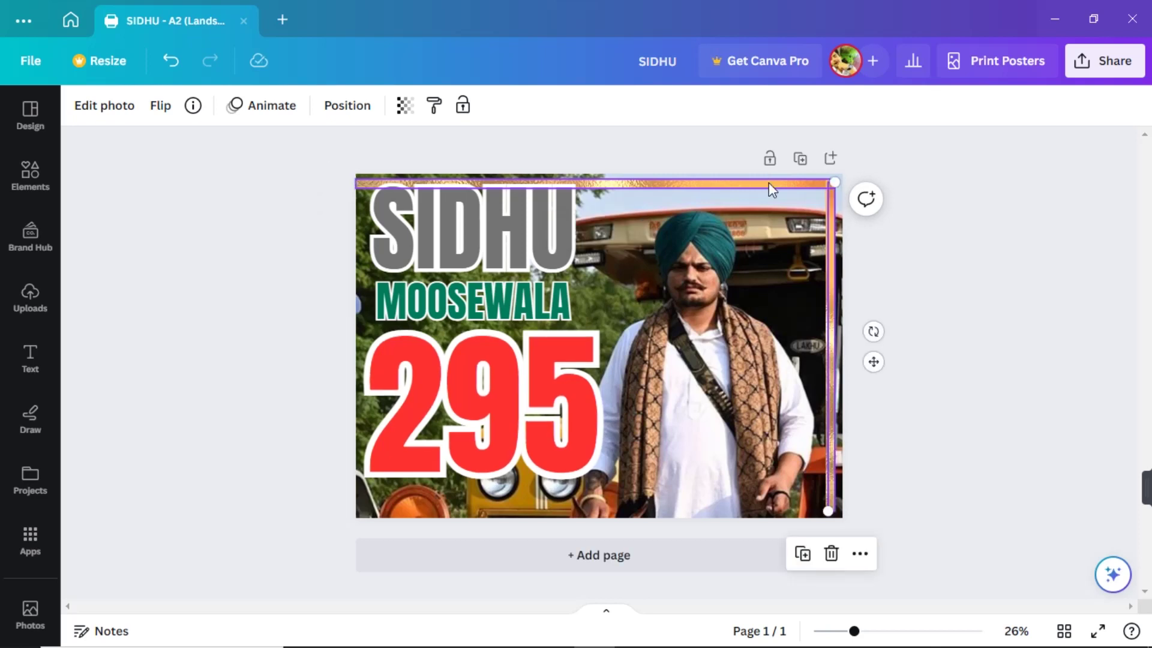
{"action": "left_click_drag", "start_coordinate": [769, 182], "coordinate": [767, 232]}
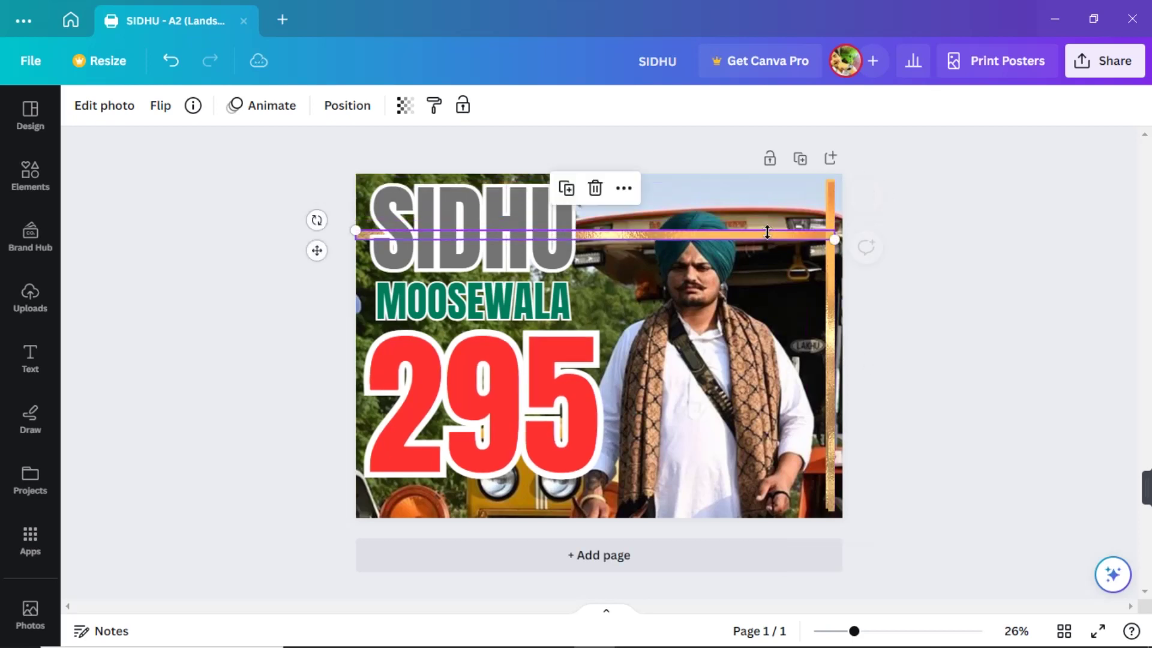
{"action": "key", "text": "ctrl+z"}
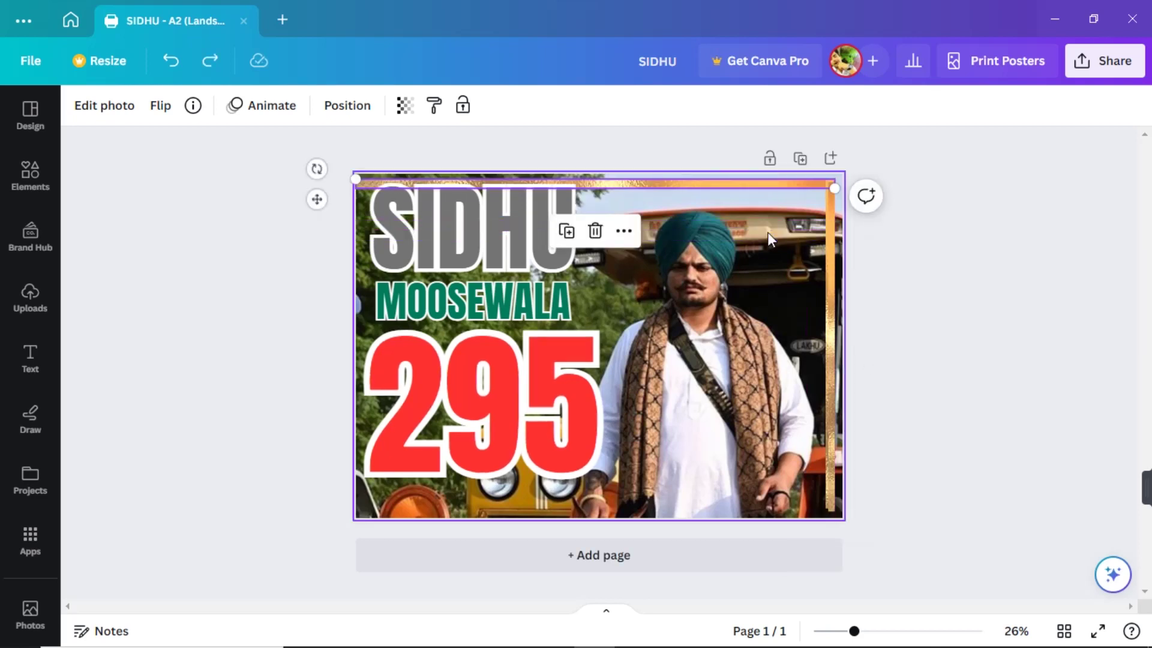
- Duplicate the top gold line and place the copy horizontally along the poster's bottom edge
{"action": "key", "text": "Down"}
{"action": "key", "text": "Right"}
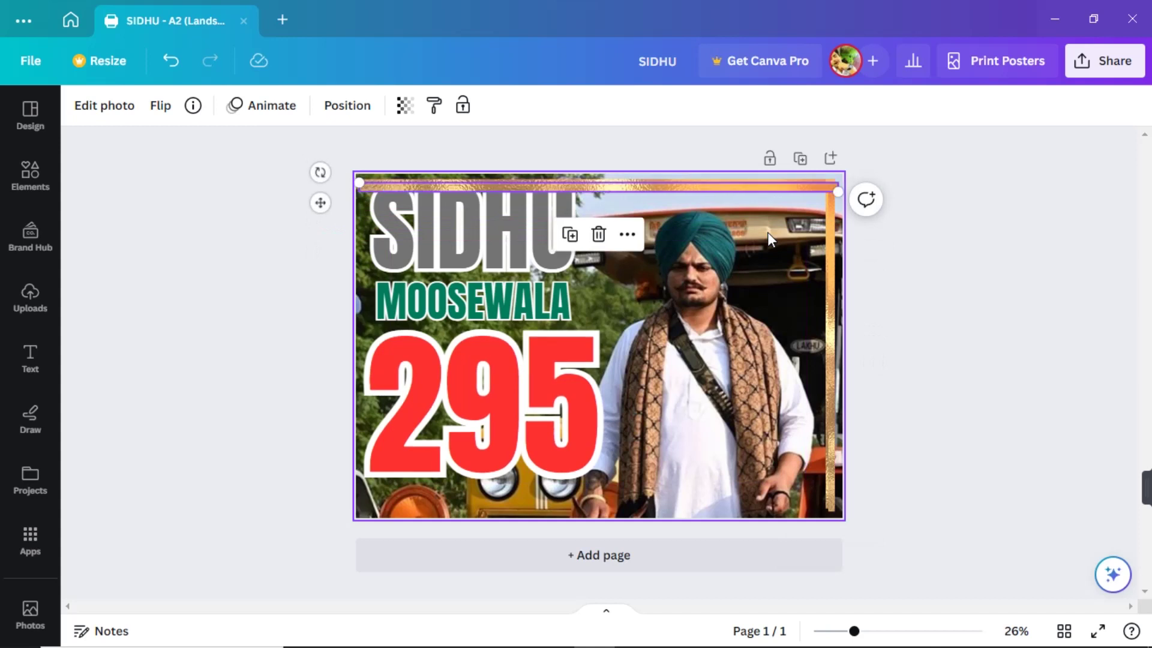
{"action": "left_click_drag", "start_coordinate": [759, 191], "coordinate": [764, 249]}
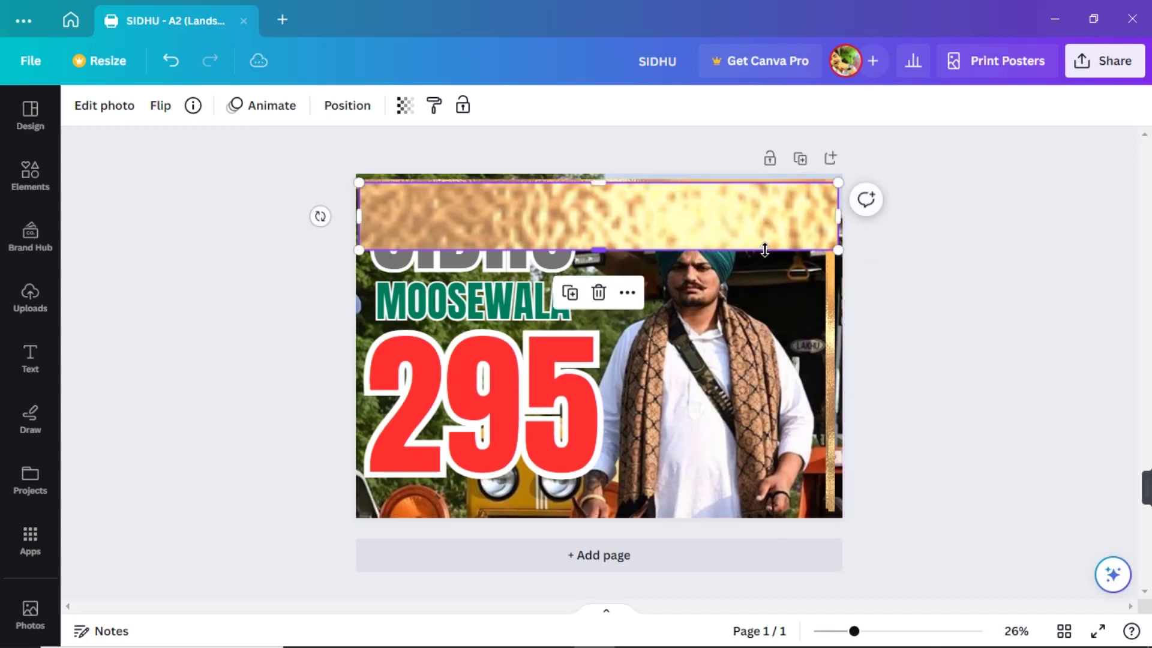
{"action": "key", "text": "ctrl+z"}
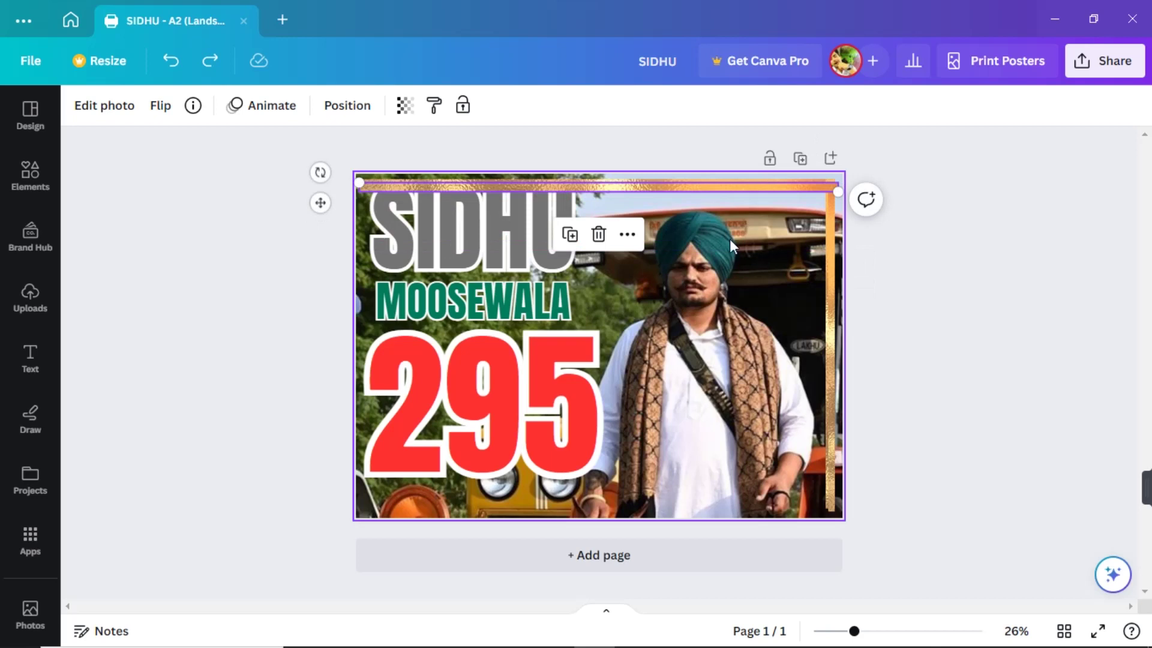
{"action": "left_click_drag", "start_coordinate": [316, 219], "coordinate": [288, 473]}
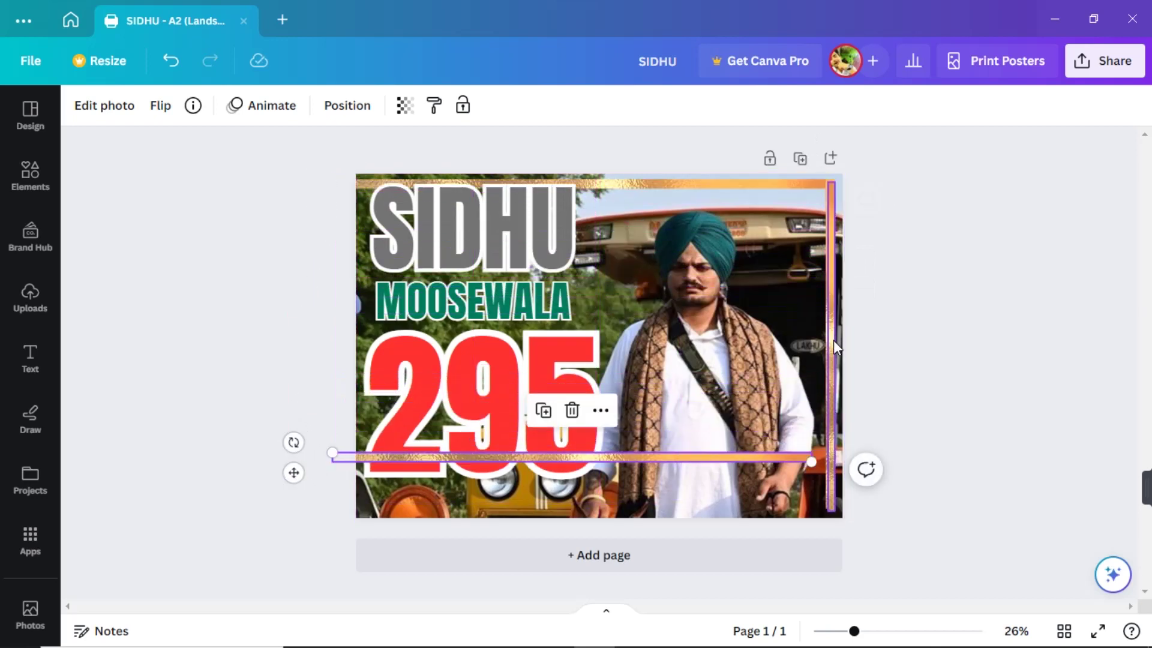
{"action": "left_click", "coordinate": [833, 340]}
{"action": "key", "text": "Escape"}
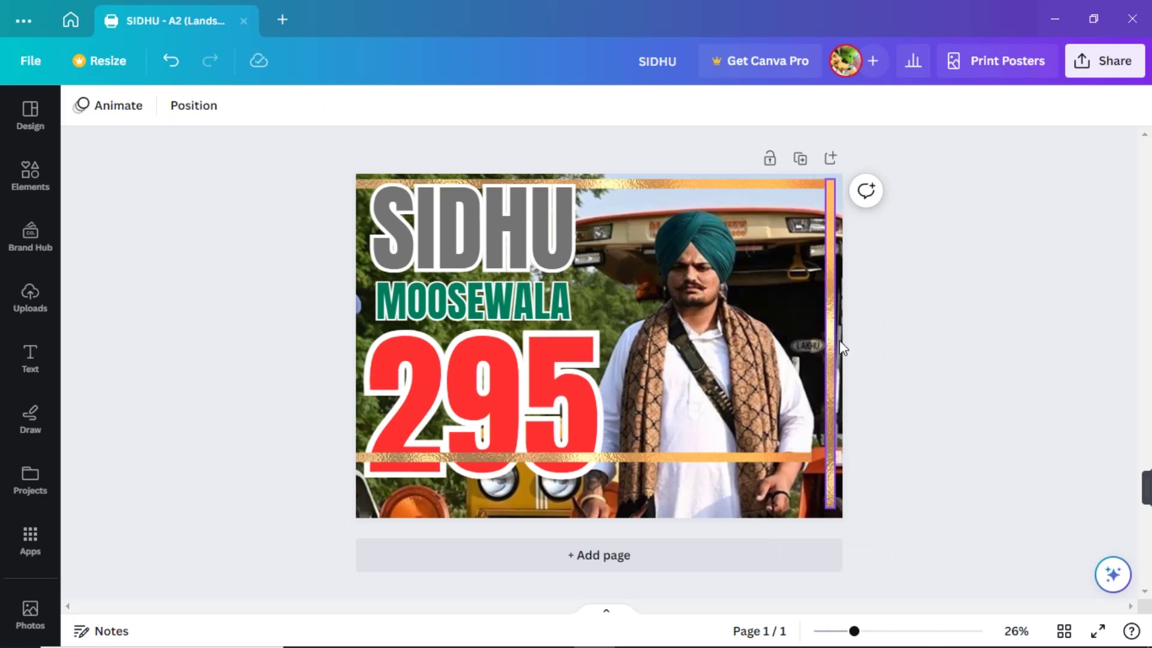
{"action": "left_click_drag", "start_coordinate": [724, 459], "coordinate": [745, 505]}
- Bring the vertical gold line forward so it overlaps the end of the bottom gold line
{"action": "left_click", "coordinate": [830, 478]}
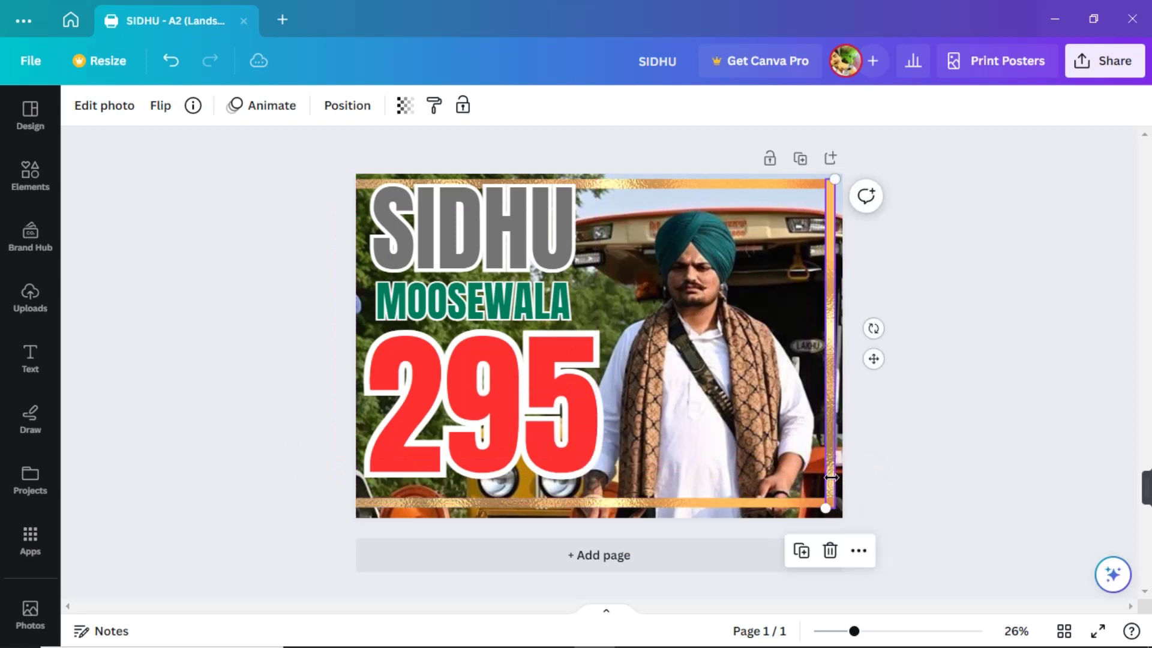
{"action": "right_click", "coordinate": [831, 478]}
{"action": "mouse_move", "coordinate": [941, 363]}
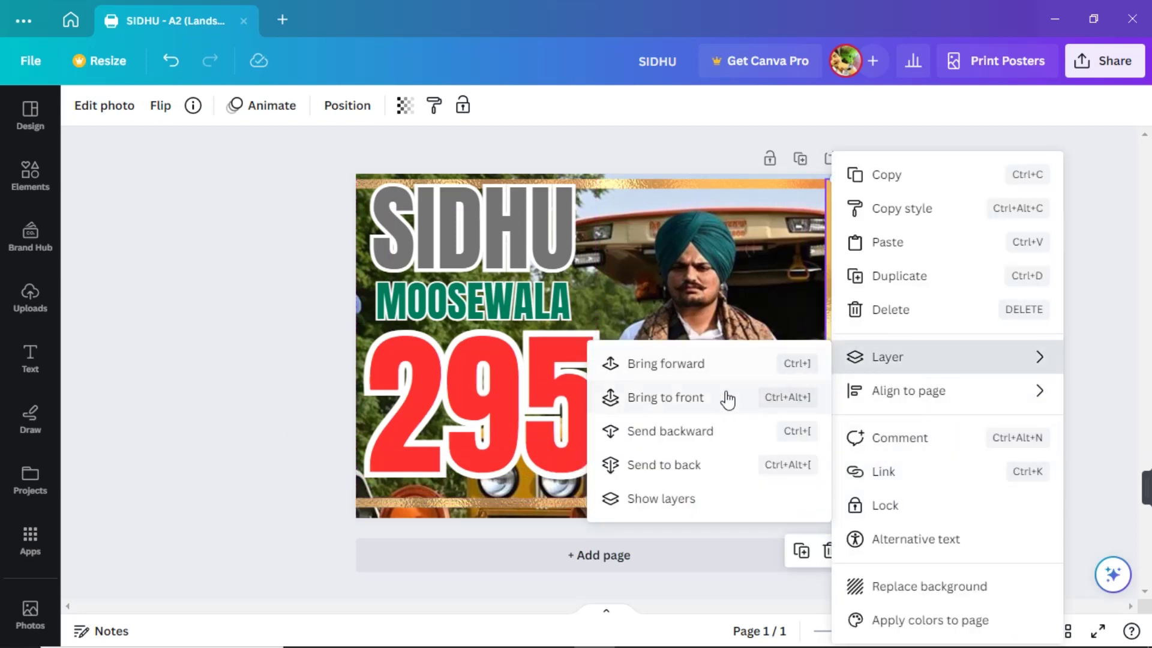
{"action": "left_click", "coordinate": [700, 367]}
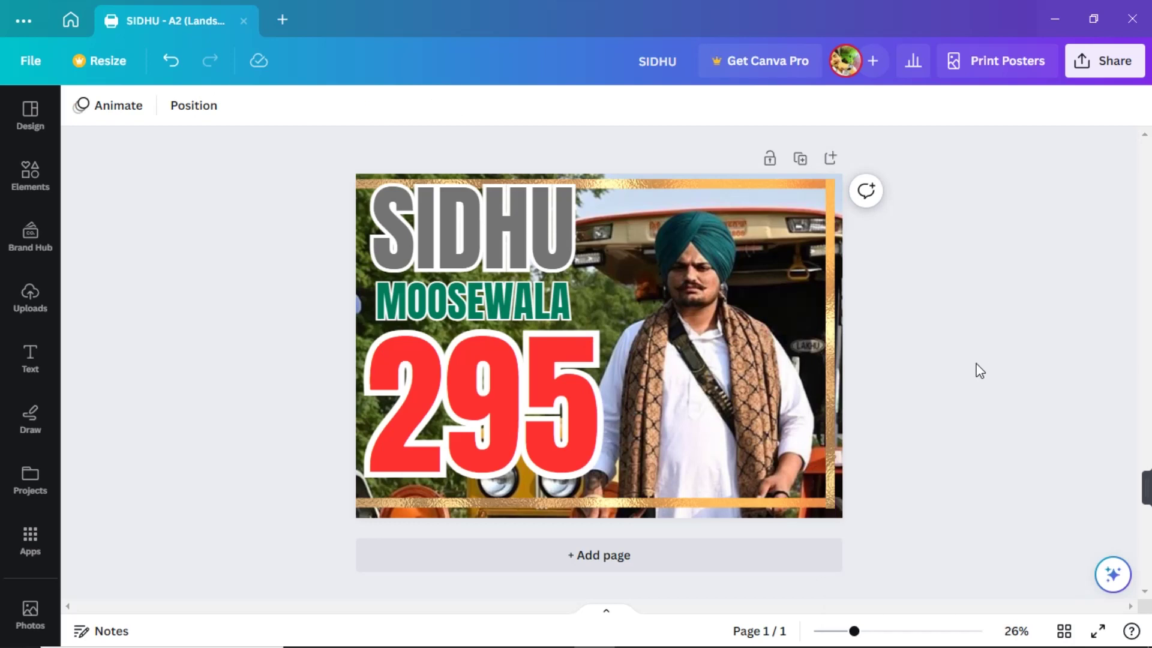
- Delete the background photo and shift the 295, MOOSEWALA and SIDHU texts slightly down between the gold lines
{"action": "left_click", "coordinate": [703, 363]}
{"action": "key", "text": "Delete"}
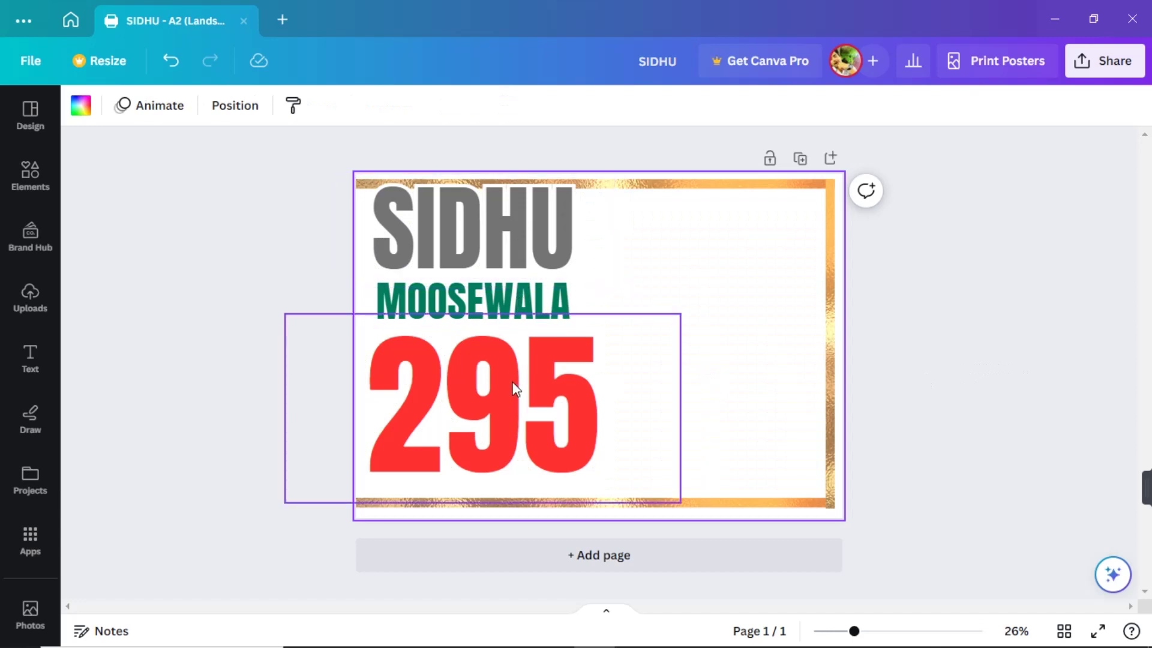
{"action": "left_click_drag", "start_coordinate": [514, 388], "coordinate": [507, 394]}
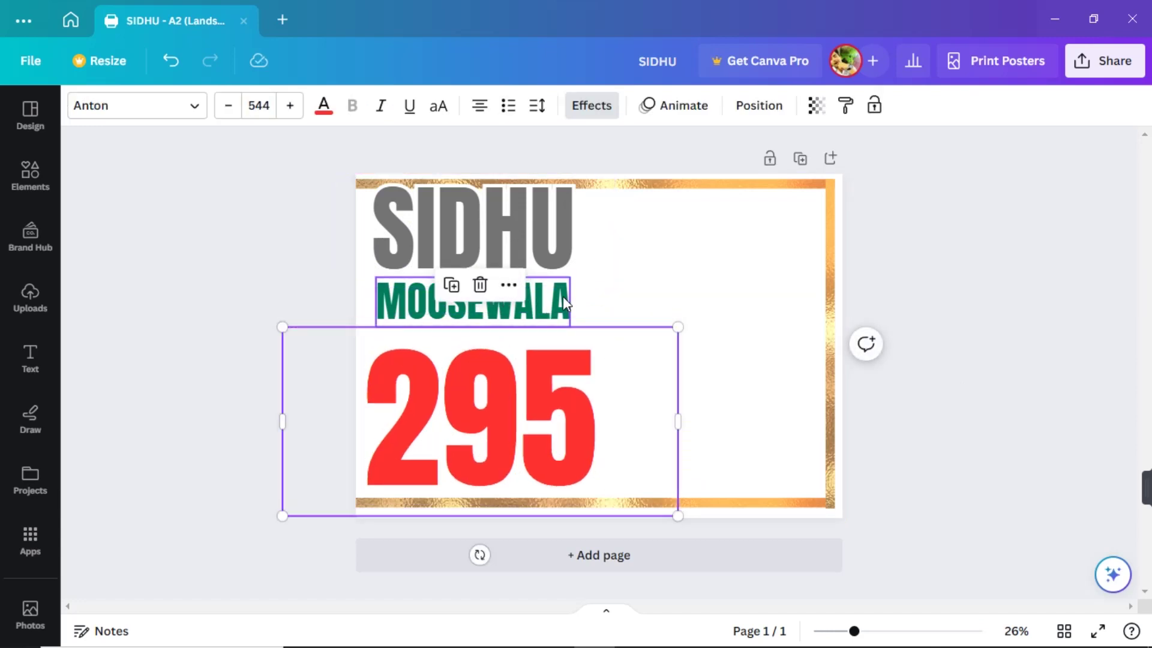
{"action": "left_click_drag", "start_coordinate": [562, 296], "coordinate": [562, 316]}
{"action": "left_click_drag", "start_coordinate": [561, 233], "coordinate": [565, 252]}
{"action": "left_click", "coordinate": [869, 293]}
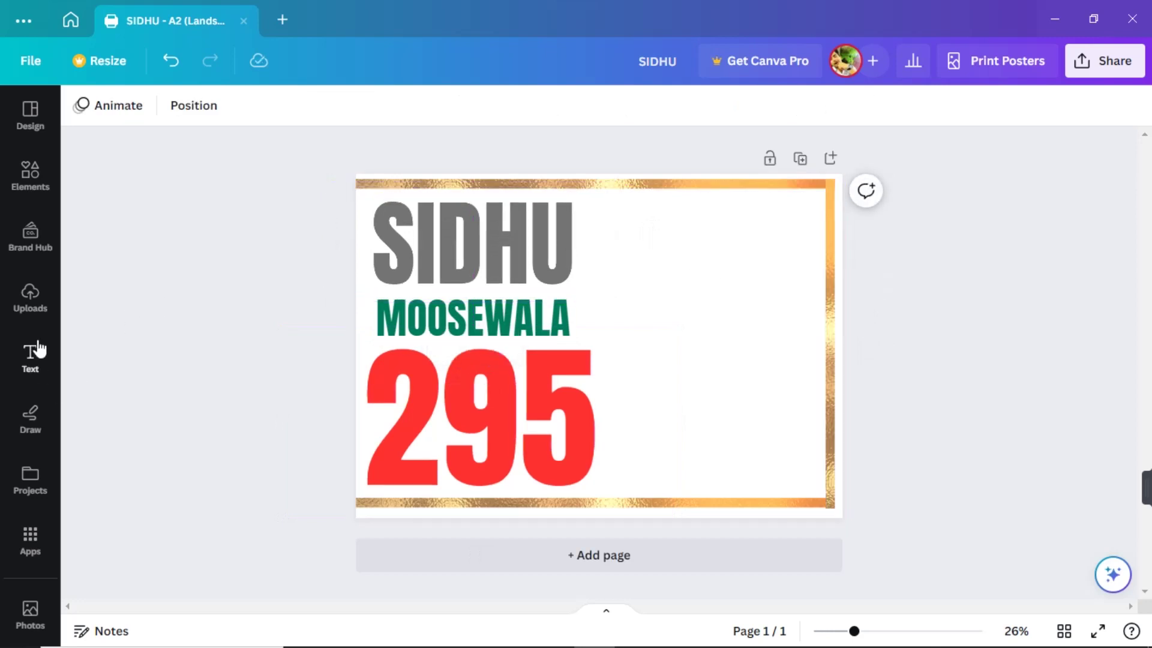
- Try the uploaded SYL collage image on the poster, delete it and look through the other uploaded images
{"action": "left_click", "coordinate": [31, 297]}
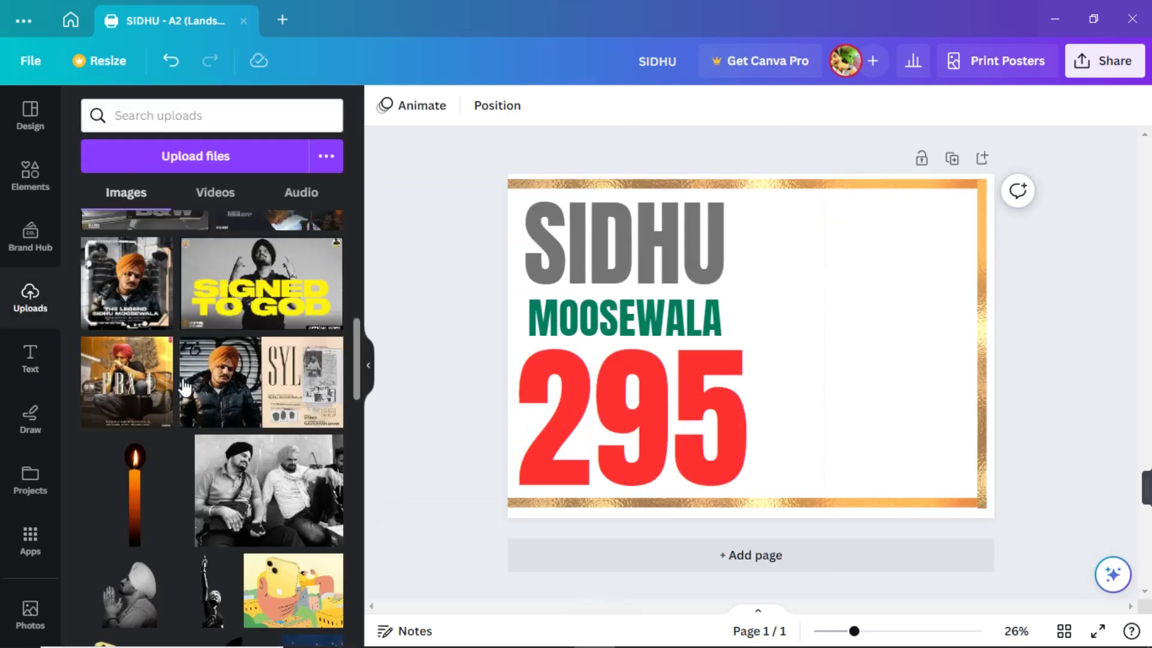
{"action": "left_click", "coordinate": [274, 401]}
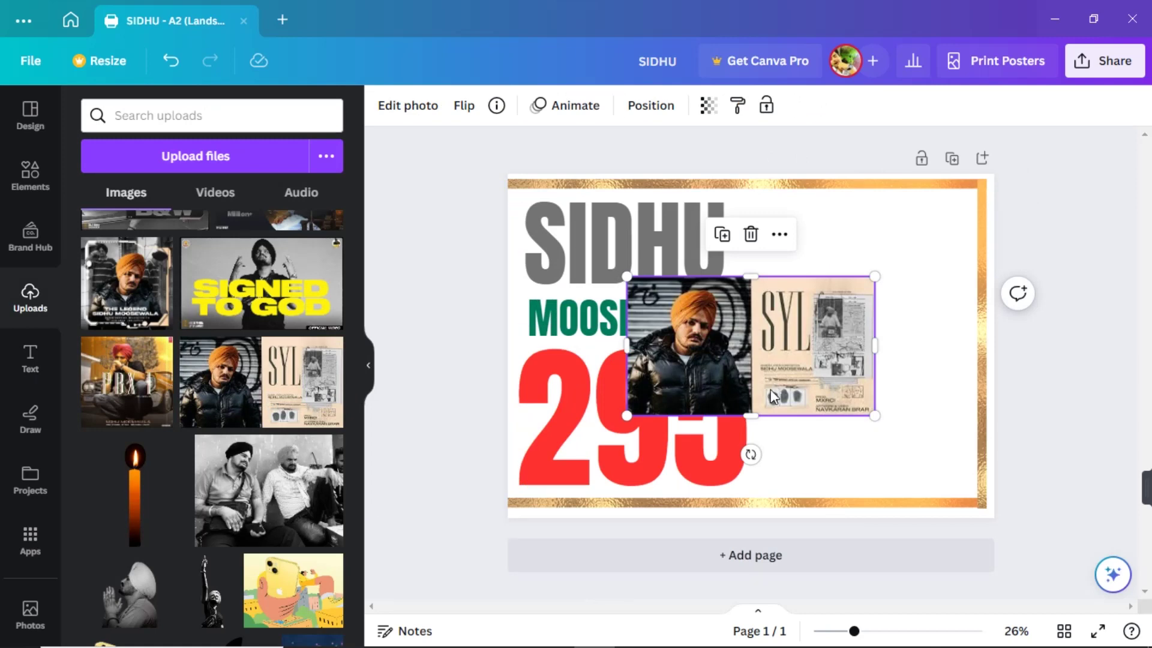
{"action": "key", "text": "Delete"}
{"action": "scroll", "coordinate": [329, 350], "scroll_direction": "up", "scroll_amount": 3}
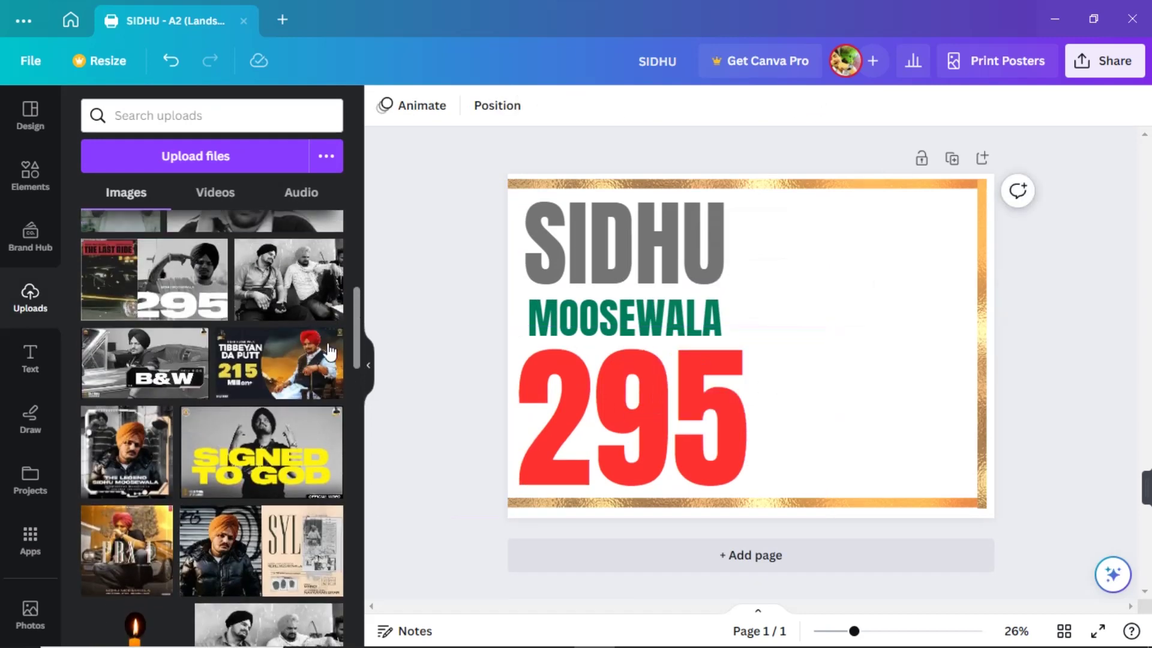
- Try the uploaded THE LAST RIDE 295 image in the poster's upper-left corner and delete it
{"action": "left_click", "coordinate": [189, 309]}
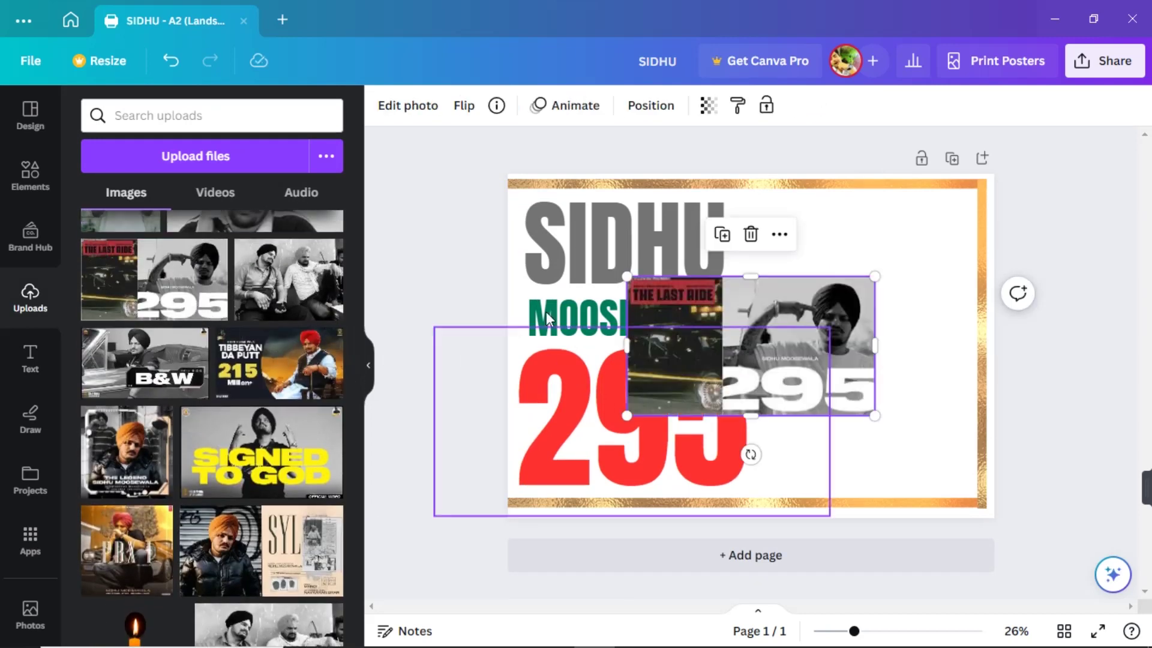
{"action": "scroll", "coordinate": [296, 296], "scroll_direction": "up", "scroll_amount": 3}
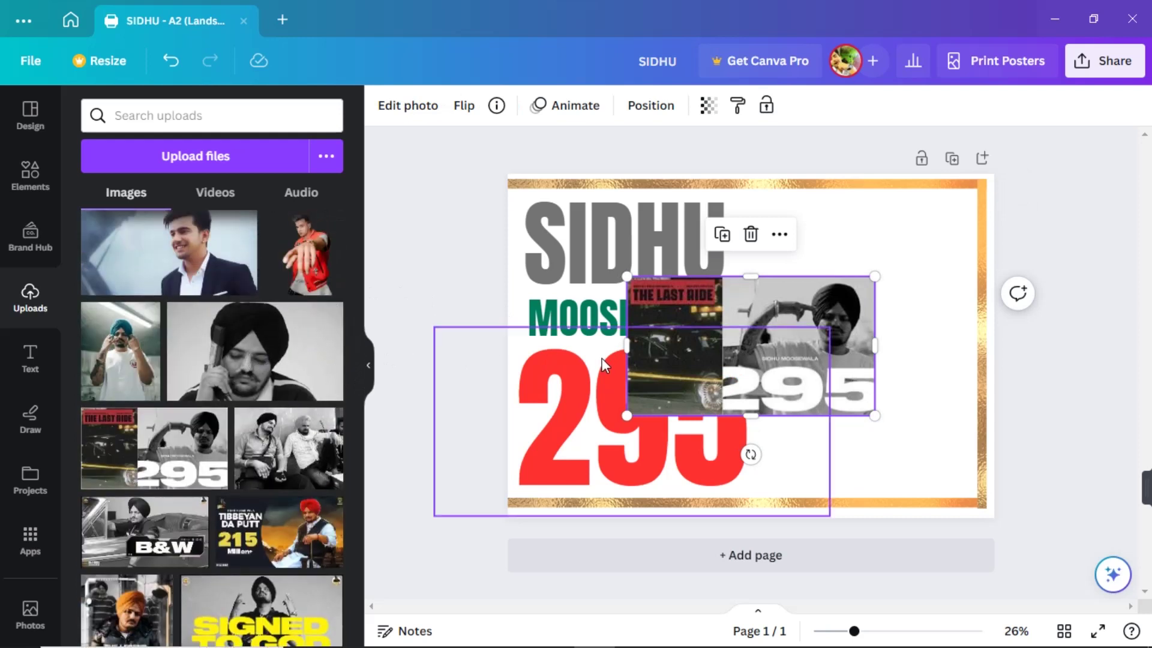
{"action": "left_click_drag", "start_coordinate": [874, 367], "coordinate": [766, 300]}
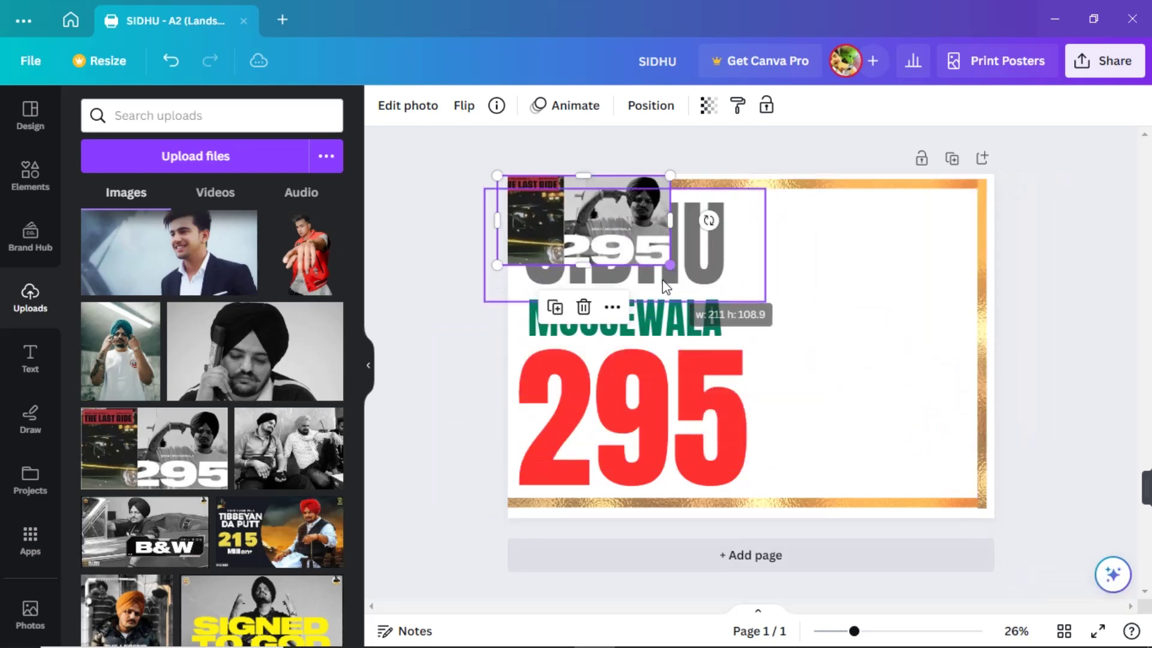
{"action": "key", "text": "Delete"}
- Add the uploaded TIBBEYAN DA PUTT image, enlarge it slightly and place it over the poster's upper-right area
{"action": "scroll", "coordinate": [246, 336], "scroll_direction": "down", "scroll_amount": 3}
{"action": "scroll", "coordinate": [246, 336], "scroll_direction": "down", "scroll_amount": 1}
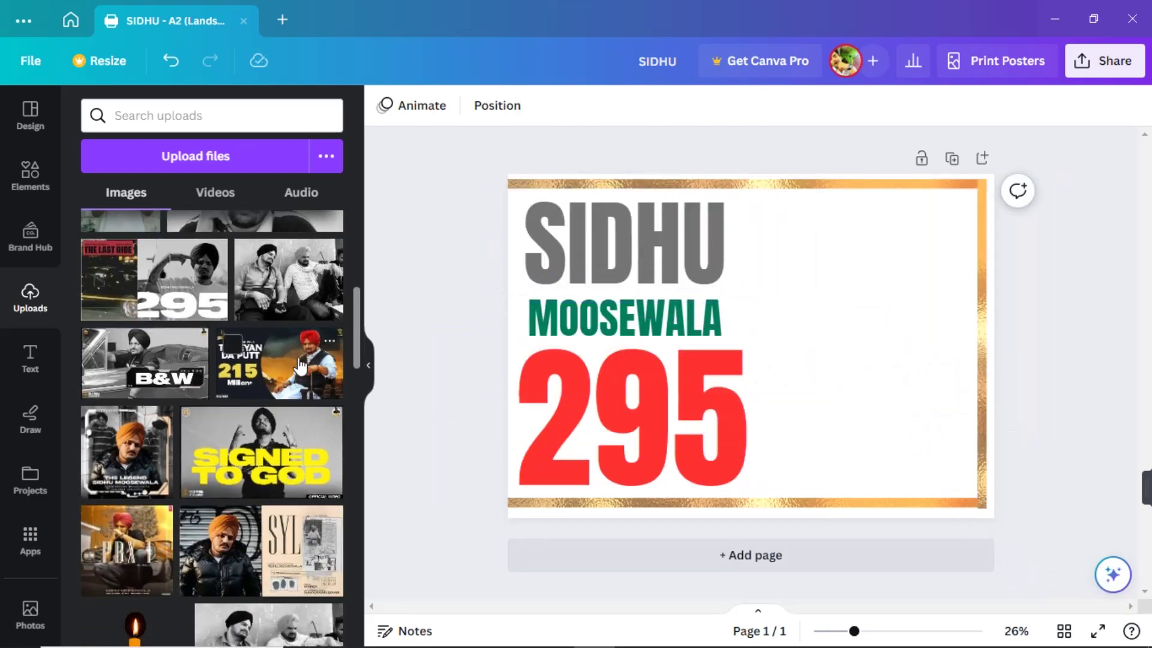
{"action": "left_click", "coordinate": [246, 336]}
{"action": "left_click_drag", "start_coordinate": [768, 359], "coordinate": [848, 278]}
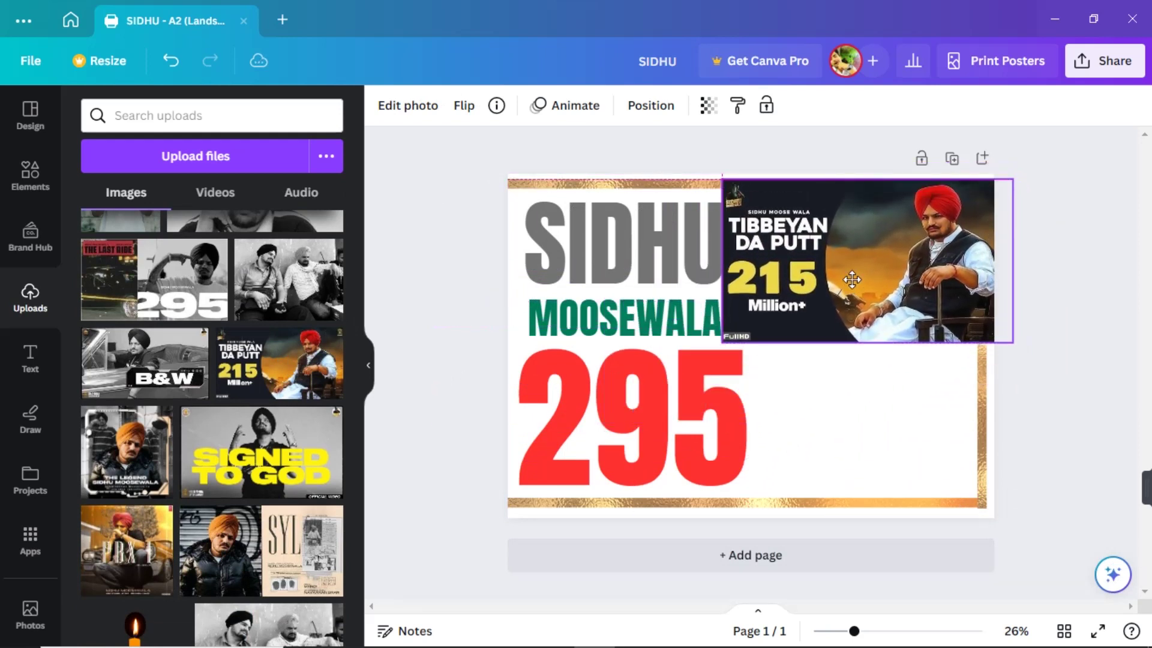
- Send the TIBBEYAN DA PUTT image to the back and move it to the poster's lower-right corner
{"action": "right_click", "coordinate": [848, 278]}
{"action": "mouse_move", "coordinate": [899, 359]}
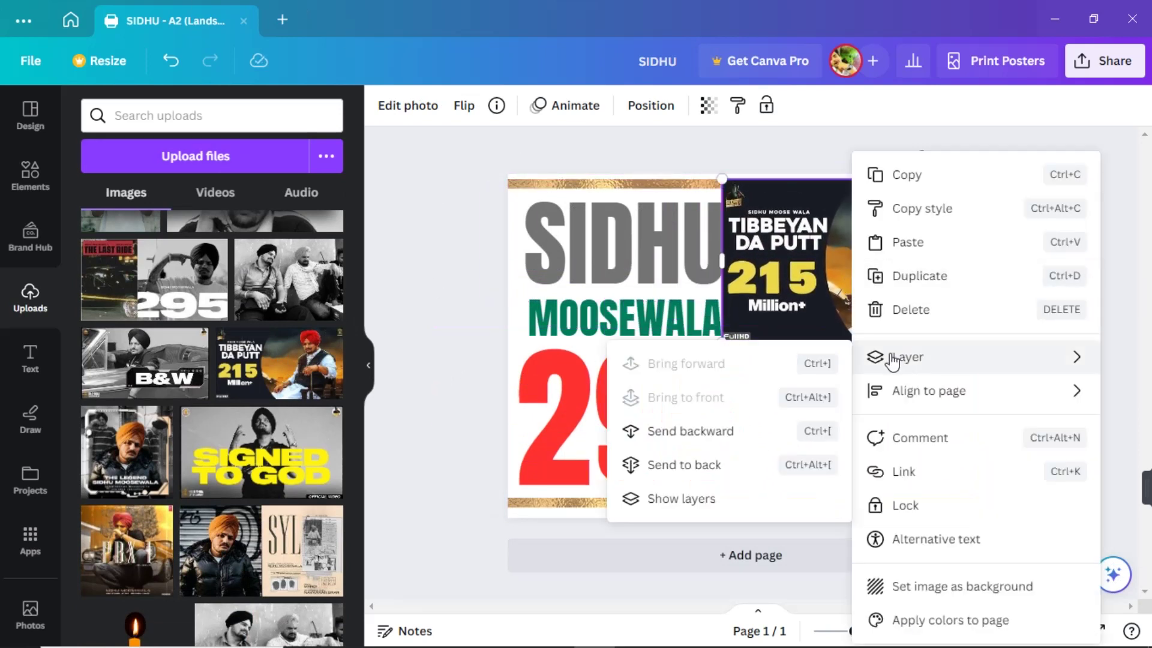
{"action": "left_click", "coordinate": [660, 433]}
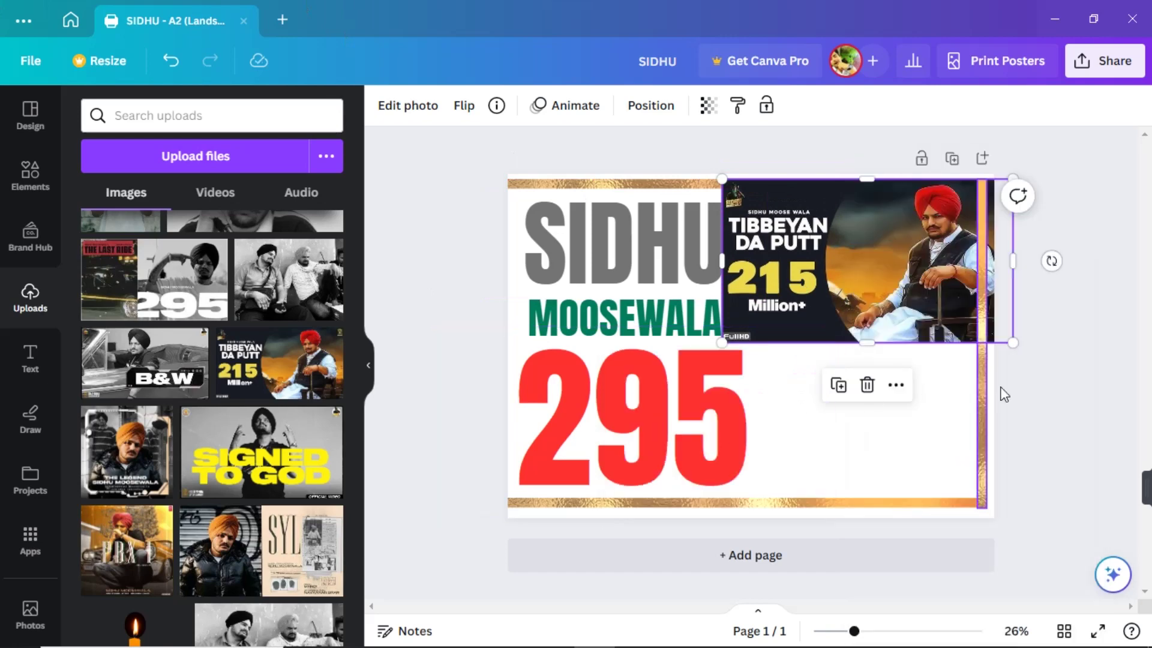
{"action": "right_click", "coordinate": [885, 301]}
{"action": "mouse_move", "coordinate": [925, 360]}
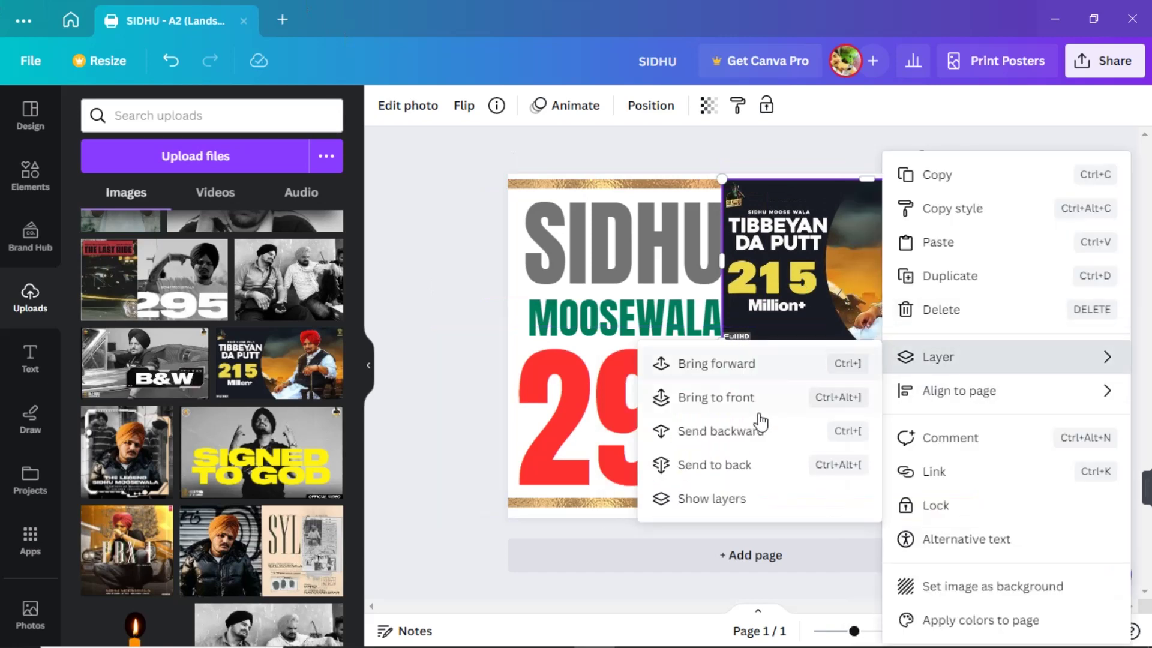
{"action": "left_click", "coordinate": [719, 472]}
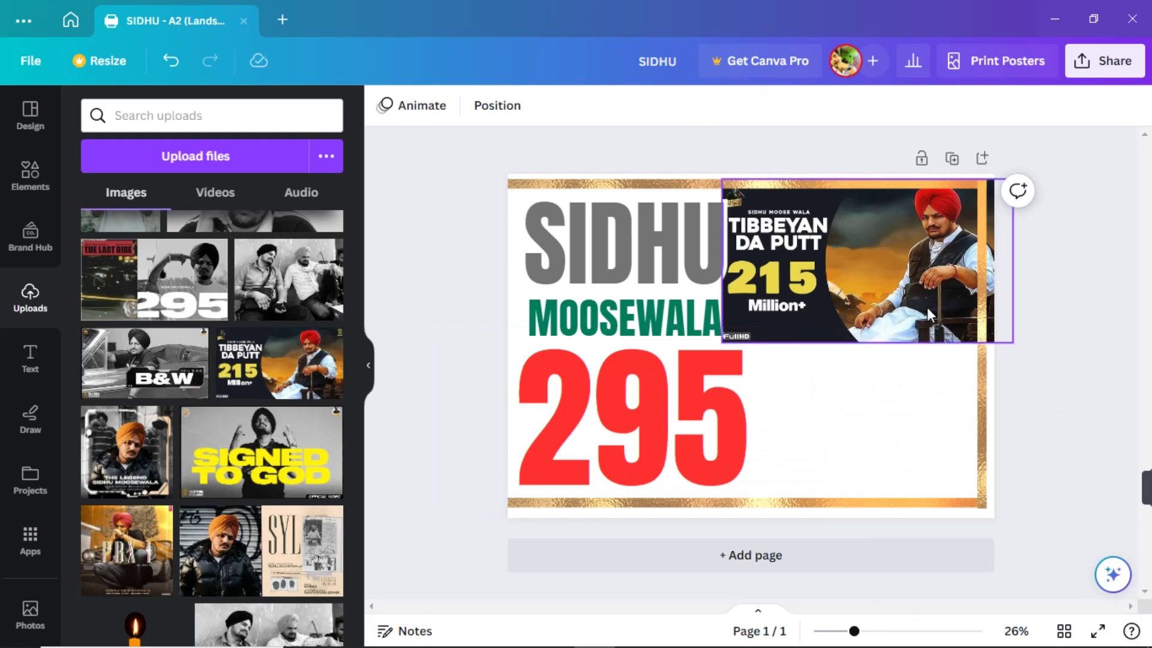
{"action": "left_click_drag", "start_coordinate": [927, 307], "coordinate": [906, 485]}
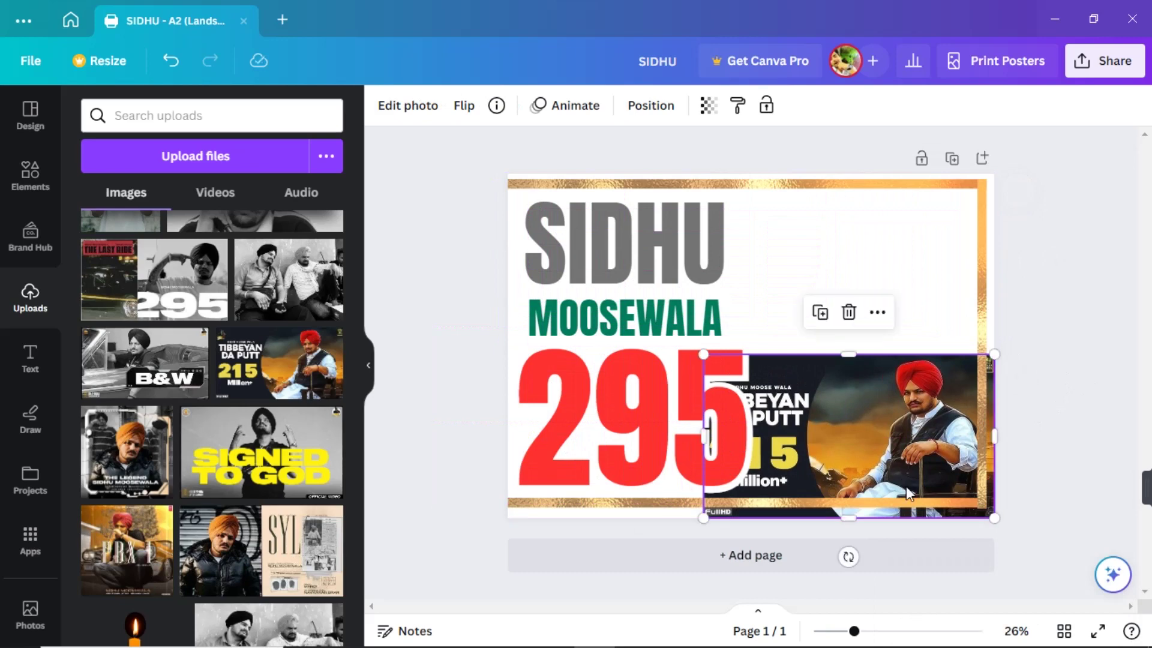
{"action": "left_click", "coordinate": [1067, 318]}
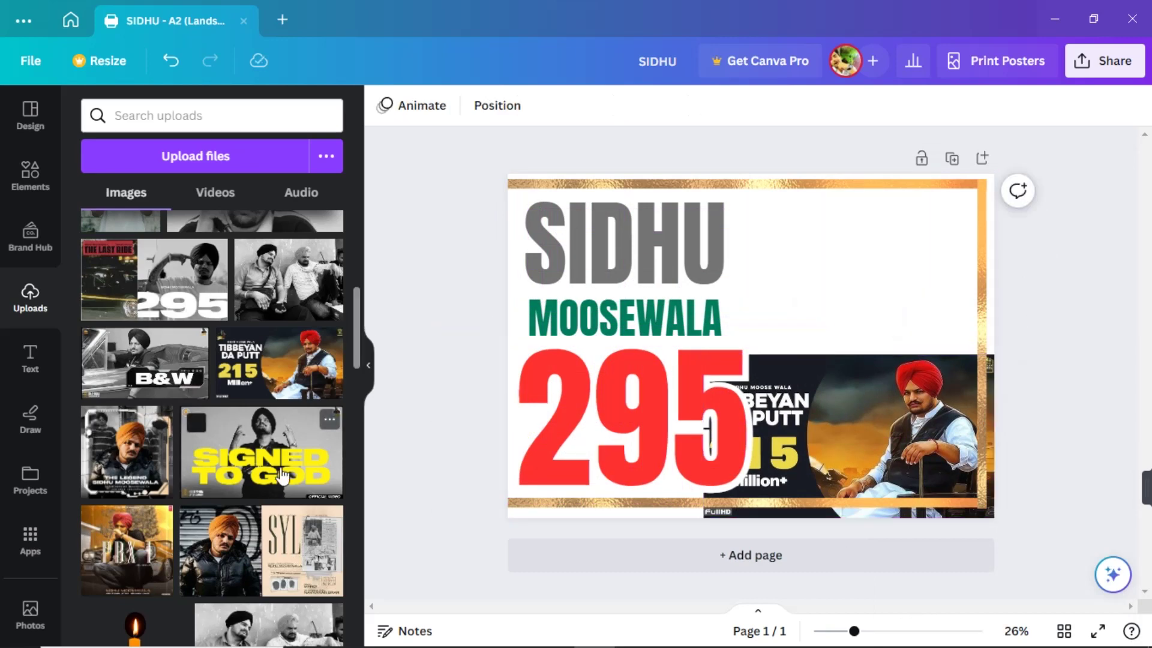
- Add the uploaded SIGNED TO GOD image enlarged across the poster's upper-right area and send it to the back
{"action": "left_click", "coordinate": [772, 407]}
{"action": "left_click_drag", "start_coordinate": [773, 407], "coordinate": [840, 293]}
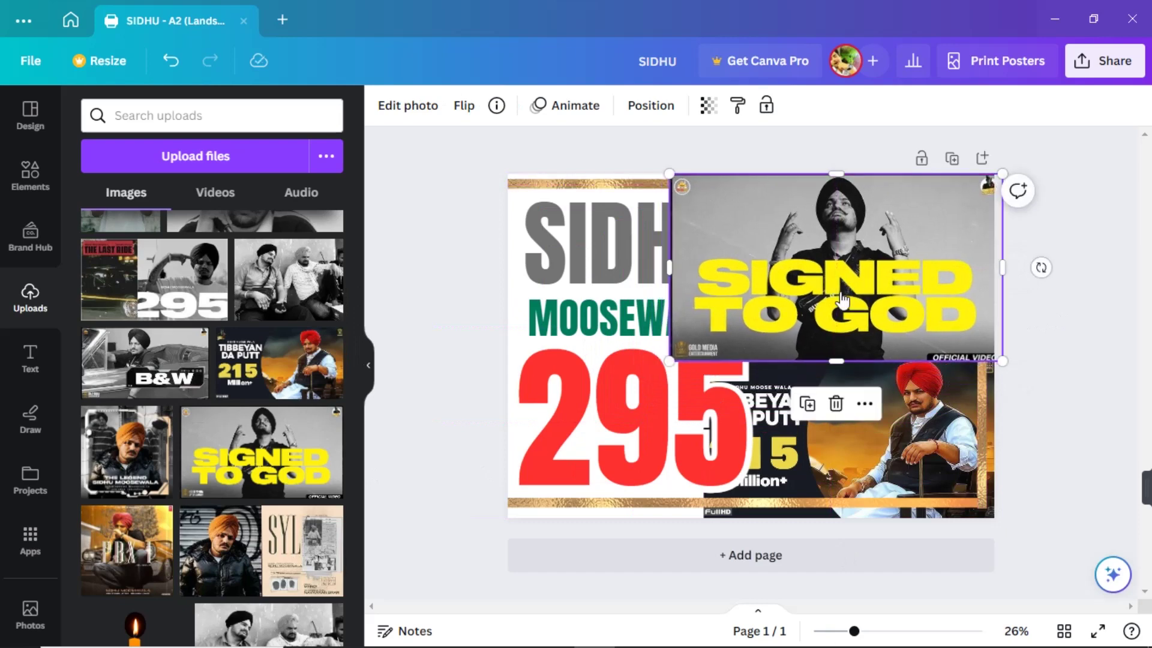
{"action": "right_click", "coordinate": [839, 292]}
{"action": "mouse_move", "coordinate": [852, 358]}
{"action": "left_click", "coordinate": [725, 473]}
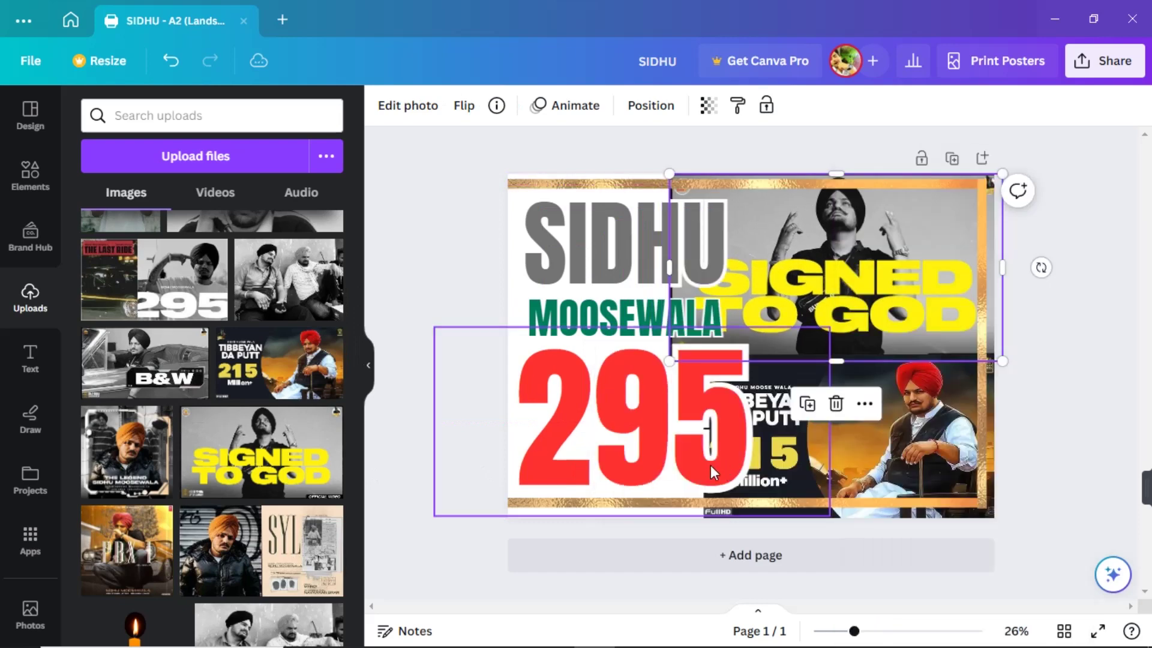
{"action": "left_click", "coordinate": [438, 301]}
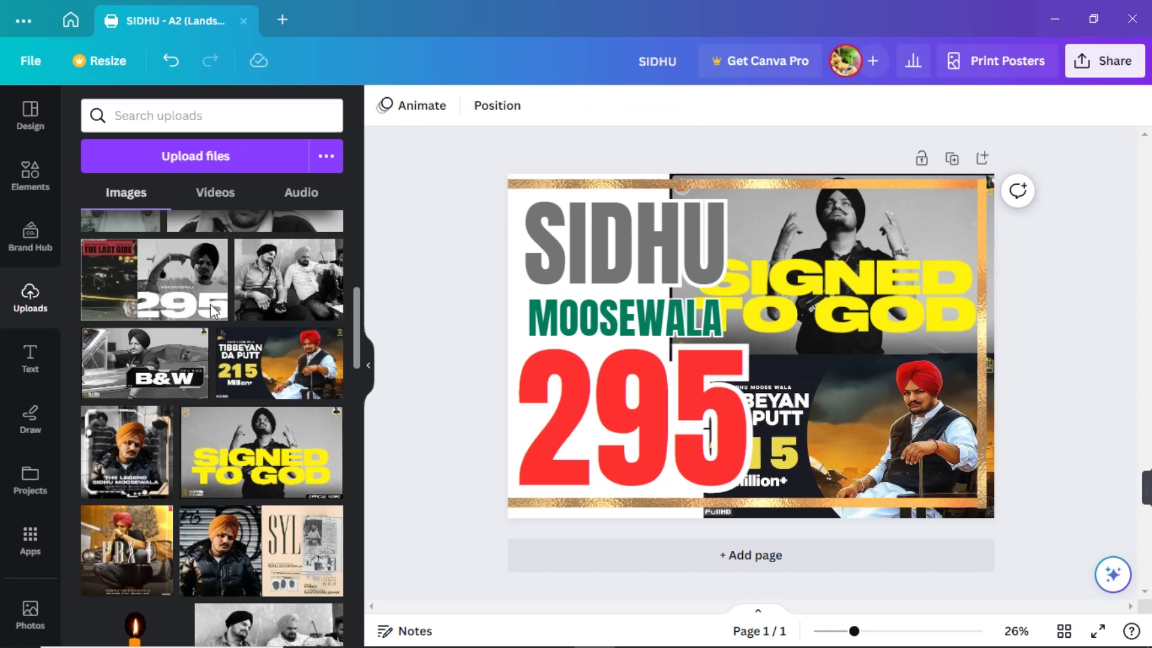
- Add the uploaded THE LEGEND SIDHU MOOSEWALA image, send it to the back and move it down beneath the 295 text
{"action": "left_click", "coordinate": [128, 484]}
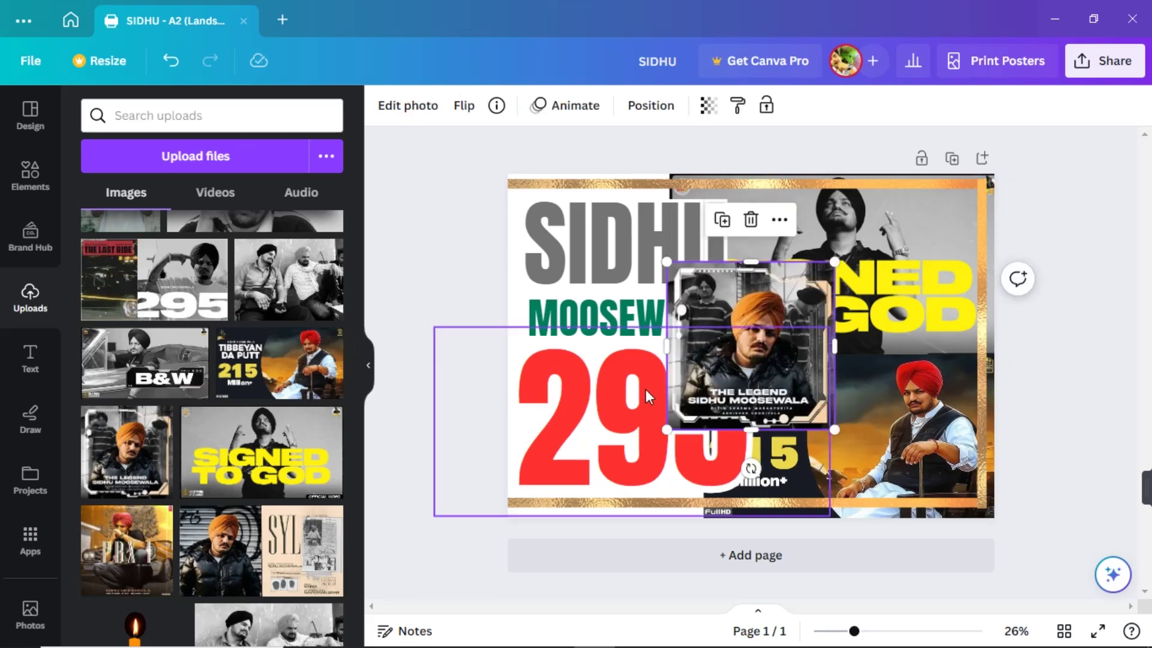
{"action": "right_click", "coordinate": [747, 375]}
{"action": "mouse_move", "coordinate": [808, 359]}
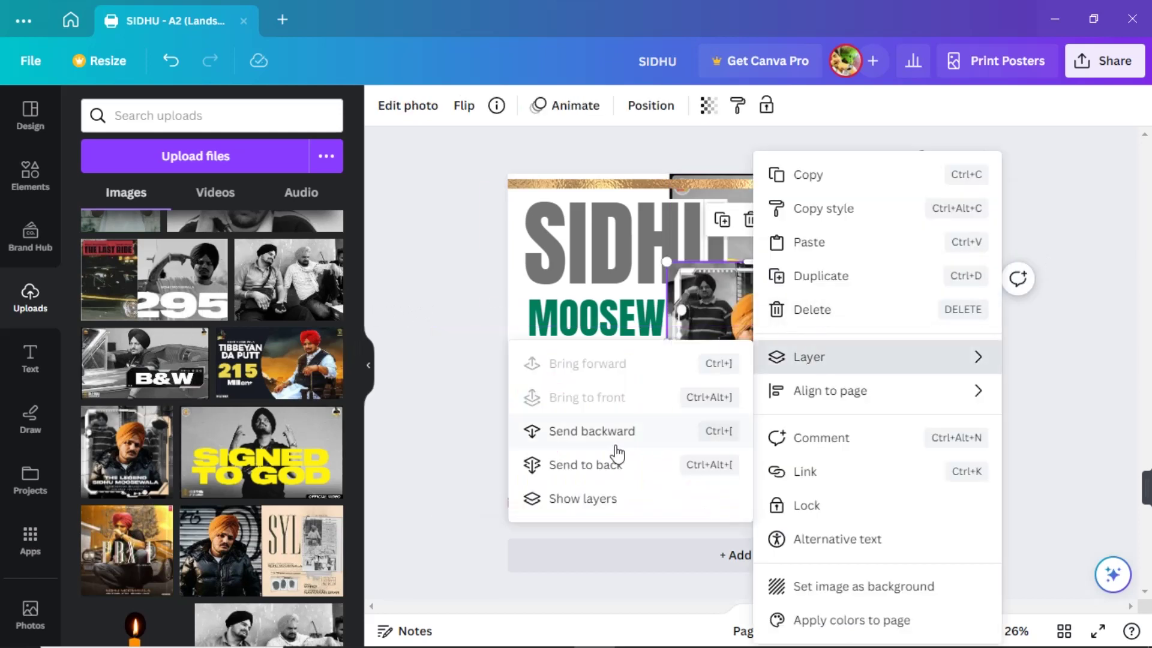
{"action": "left_click", "coordinate": [590, 469]}
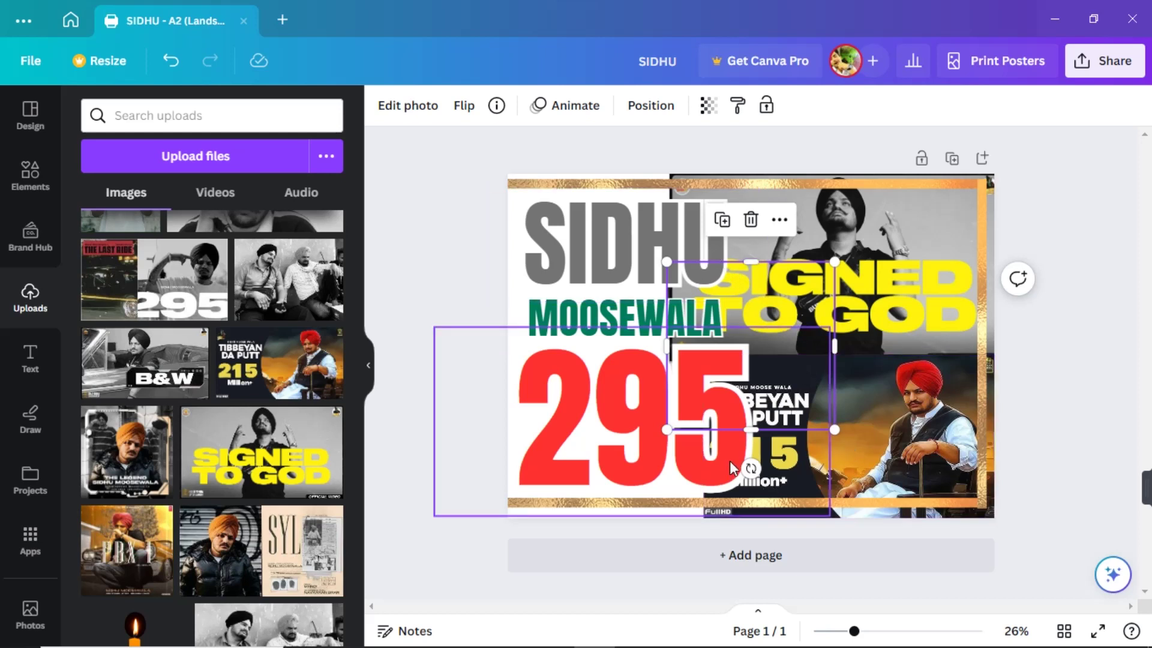
{"action": "left_click_drag", "start_coordinate": [830, 310], "coordinate": [691, 407]}
- Try to select the Legend image beneath the 295 text and undo the accidental shift of the grouped selection
{"action": "left_click", "coordinate": [918, 408]}
{"action": "left_click_drag", "start_coordinate": [918, 408], "coordinate": [918, 408]}
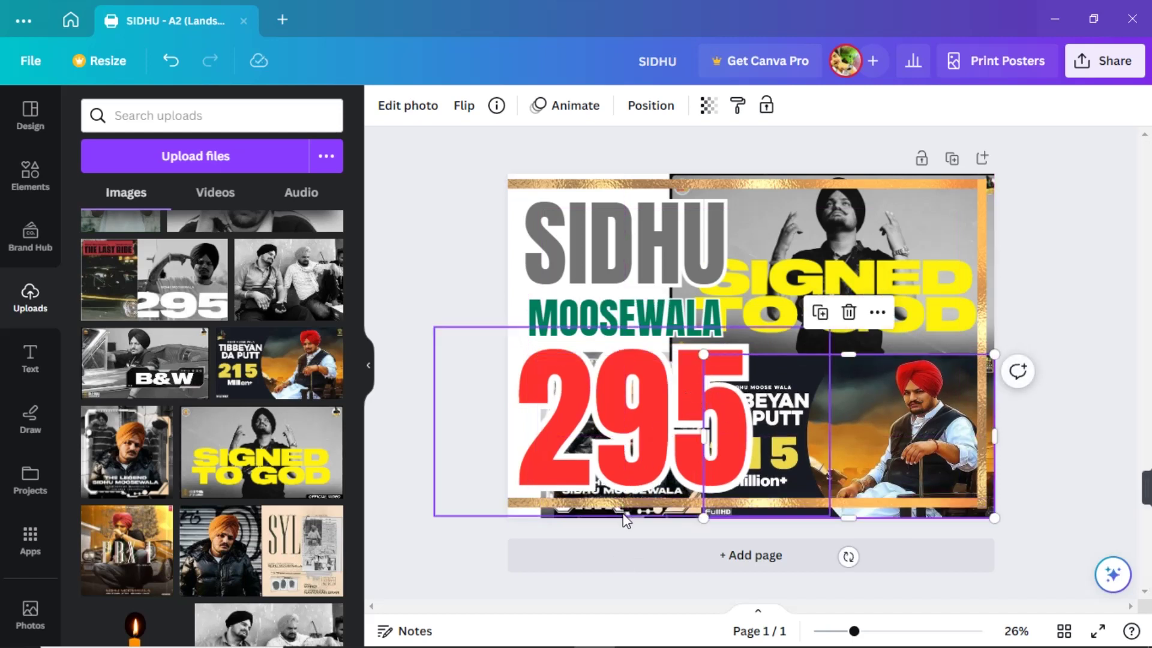
{"action": "left_click_drag", "start_coordinate": [638, 519], "coordinate": [541, 529]}
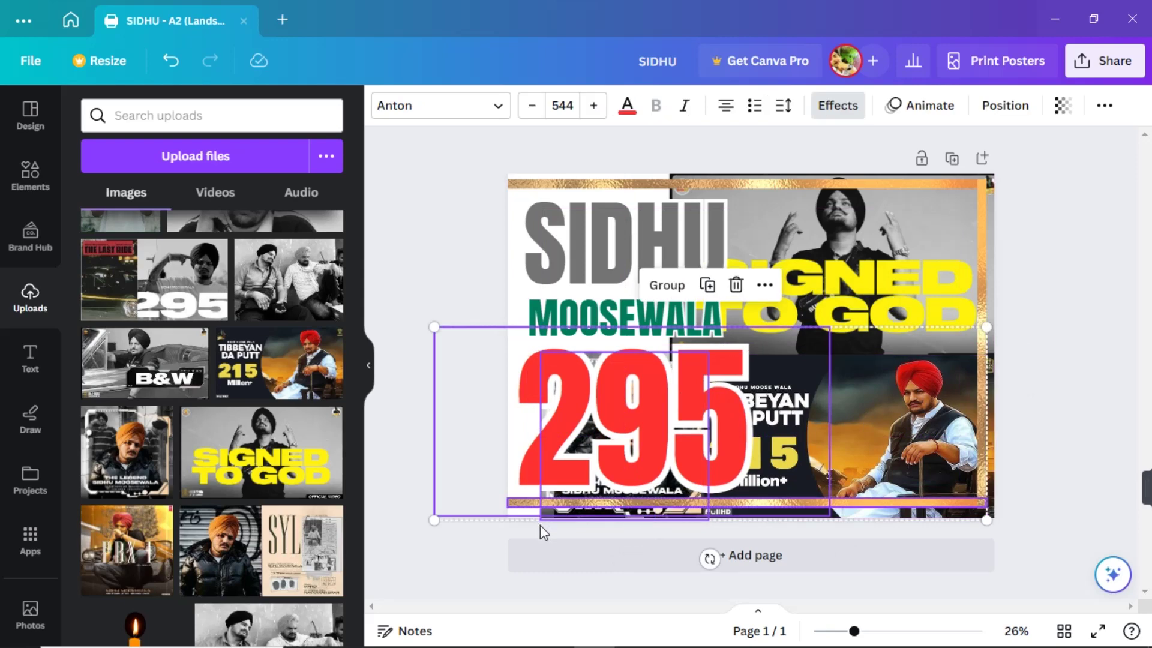
{"action": "left_click_drag", "start_coordinate": [698, 421], "coordinate": [656, 468]}
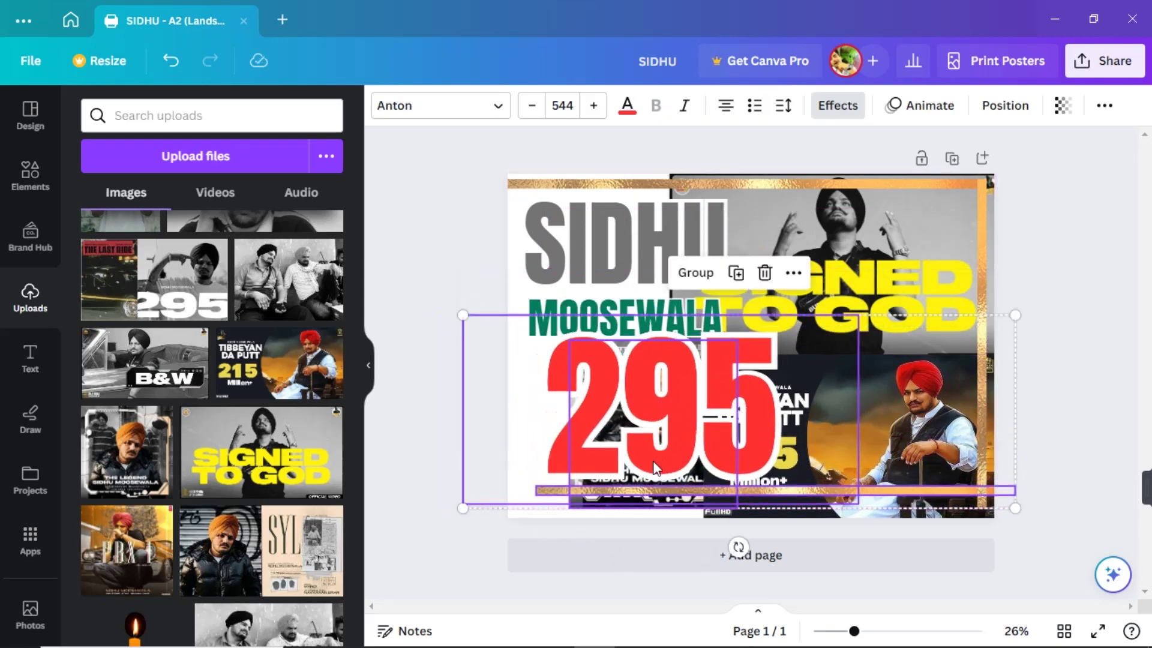
{"action": "key", "text": "ctrl+z"}
{"action": "key", "text": "ctrl+z"}
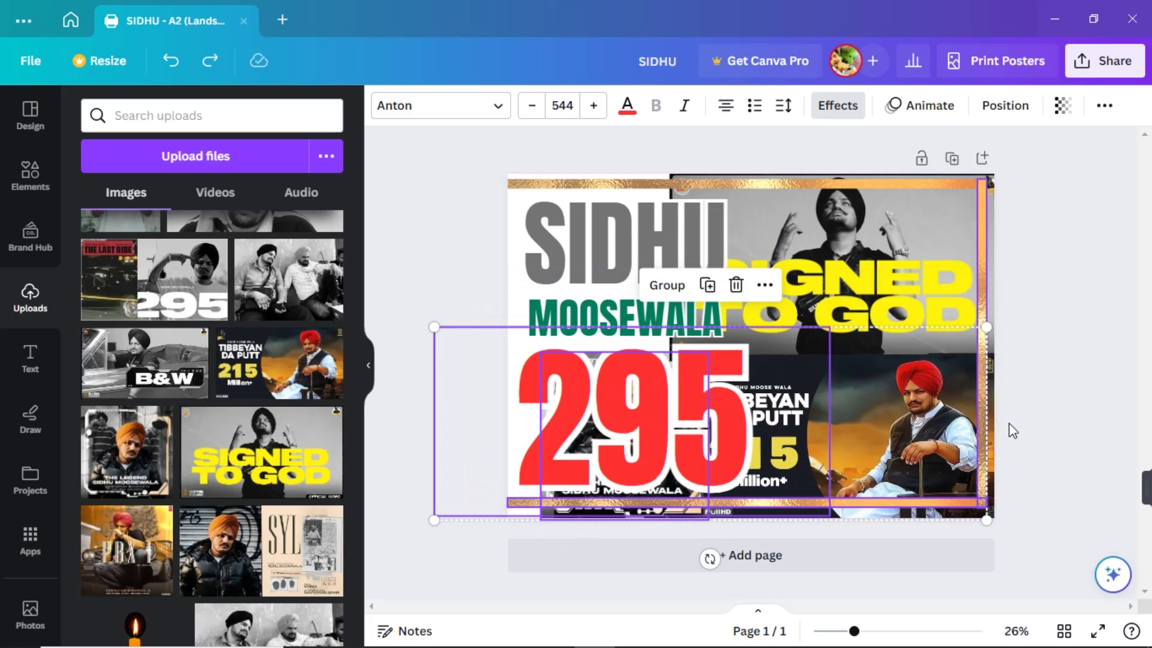
{"action": "left_click", "coordinate": [1012, 431]}
- Move the 295 text up over the SIGNED TO GOD image, clear of the Legend image
{"action": "left_click_drag", "start_coordinate": [702, 439], "coordinate": [758, 384]}
{"action": "left_click_drag", "start_coordinate": [654, 360], "coordinate": [790, 355]}
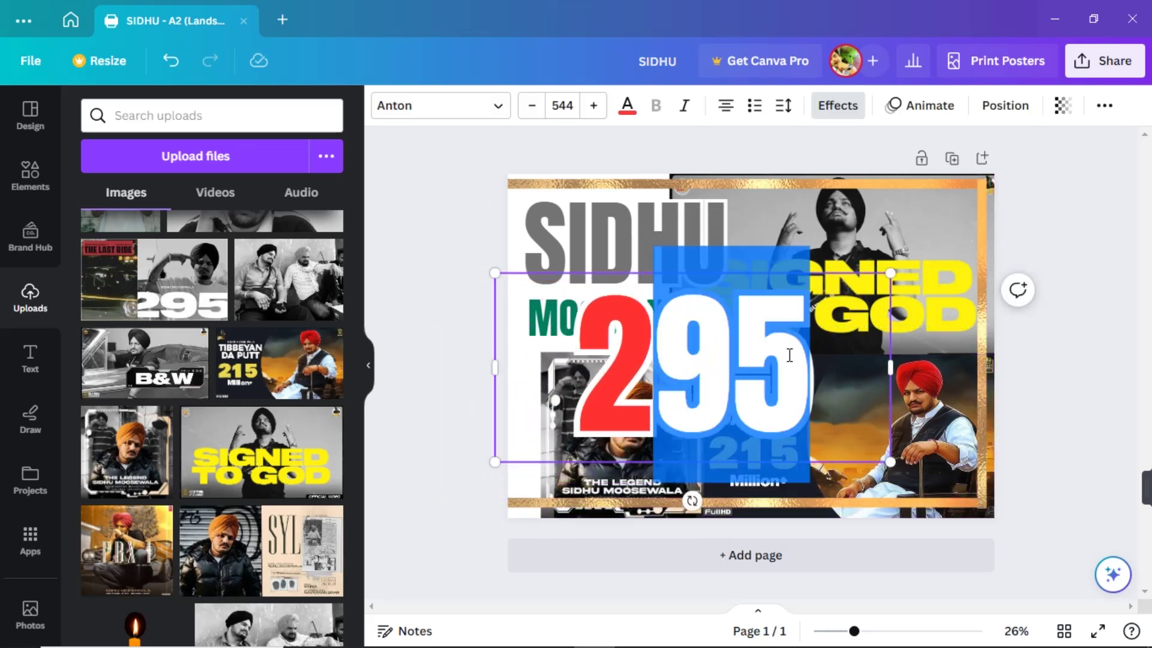
{"action": "key", "text": "ctrl+a"}
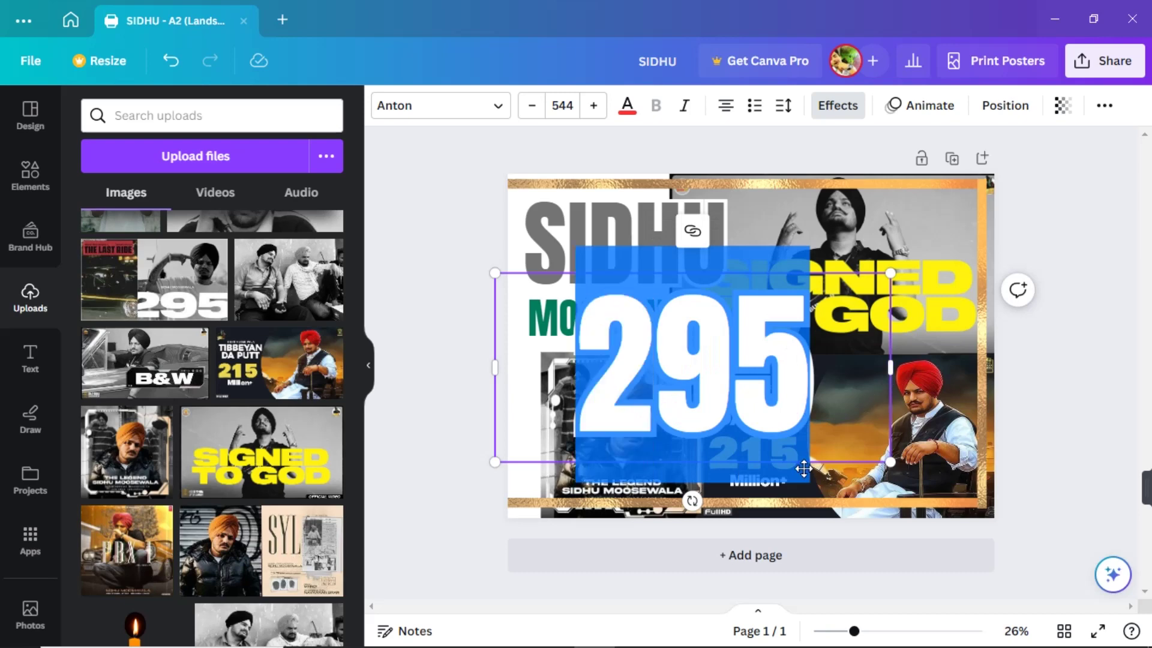
{"action": "left_click_drag", "start_coordinate": [803, 468], "coordinate": [900, 402]}
- Align the Legend image with the poster's lower-left corner and widen it to meet the TIBBEYAN DA PUTT image
{"action": "left_click", "coordinate": [607, 474]}
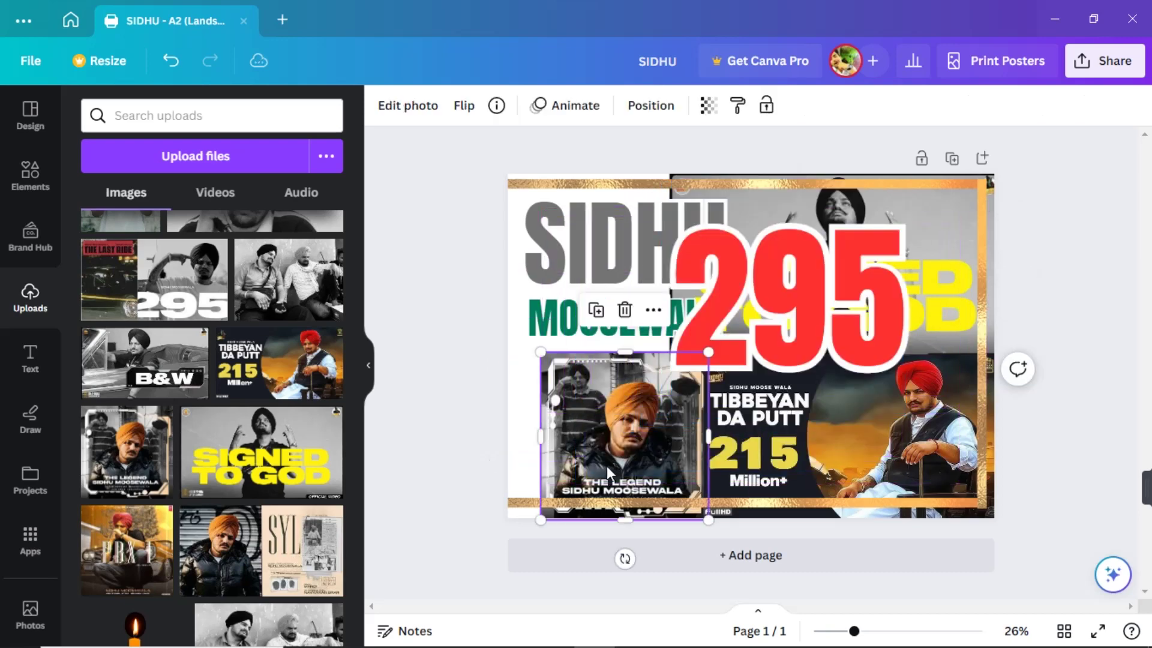
{"action": "left_click_drag", "start_coordinate": [607, 474], "coordinate": [574, 476]}
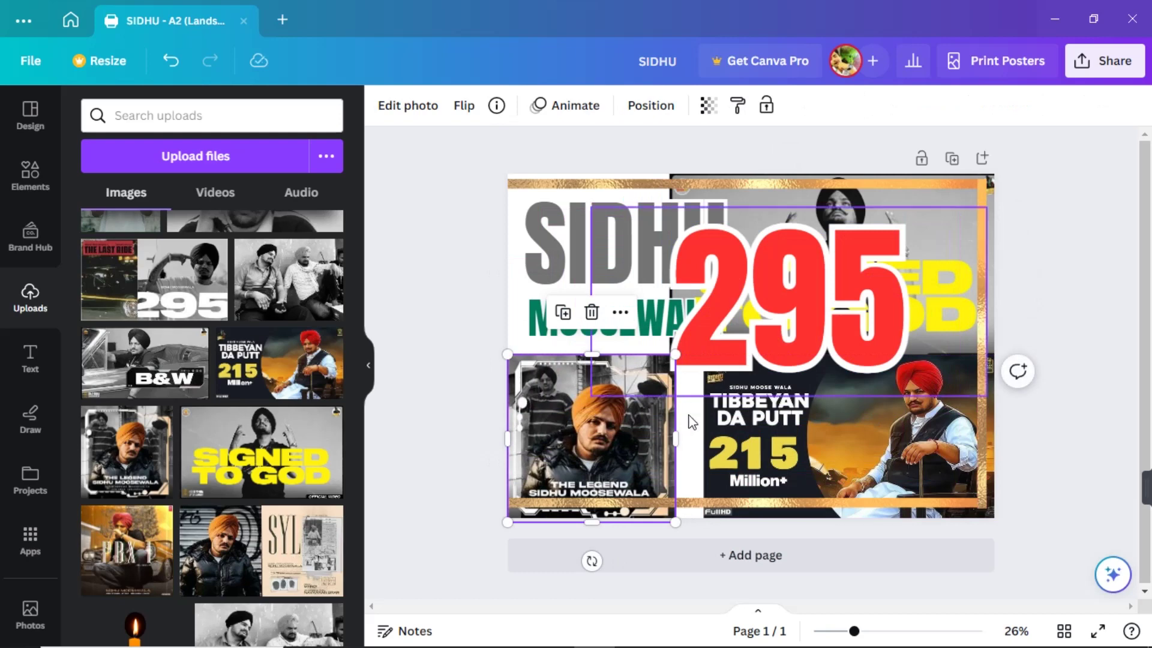
{"action": "left_click_drag", "start_coordinate": [675, 438], "coordinate": [707, 445]}
- Move the 295 text back down, reduce its size and place it between the two lower images
{"action": "left_click_drag", "start_coordinate": [844, 340], "coordinate": [696, 461]}
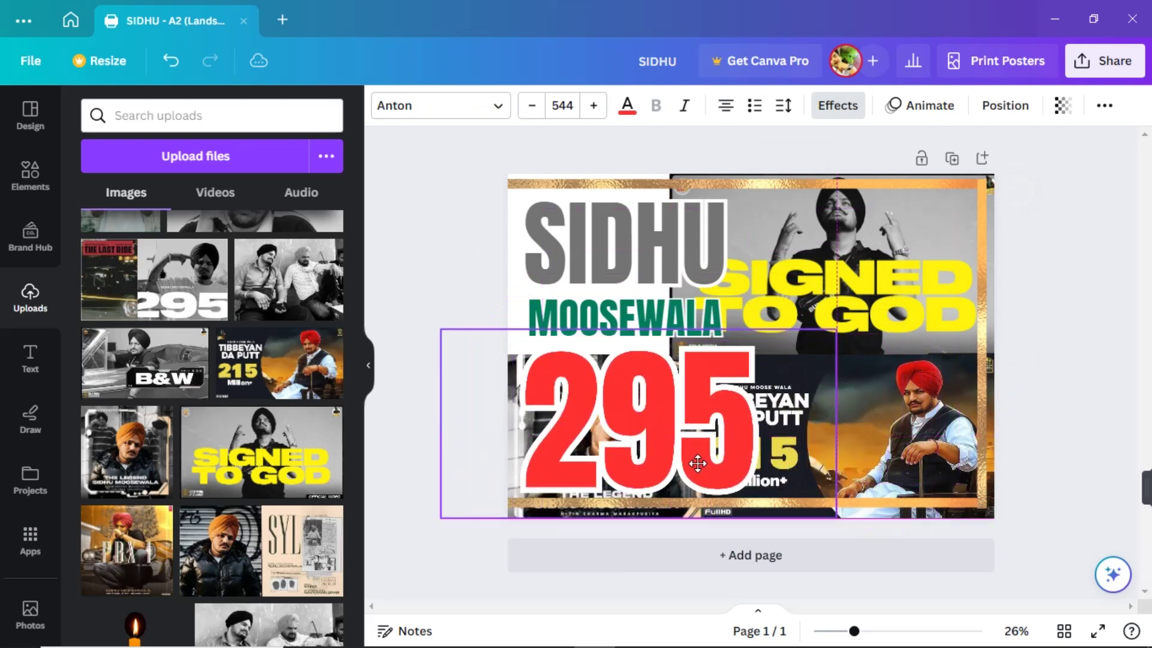
{"action": "left_click_drag", "start_coordinate": [830, 342], "coordinate": [749, 381]}
{"action": "left_click_drag", "start_coordinate": [637, 452], "coordinate": [806, 412]}
{"action": "left_click", "coordinate": [1044, 388]}
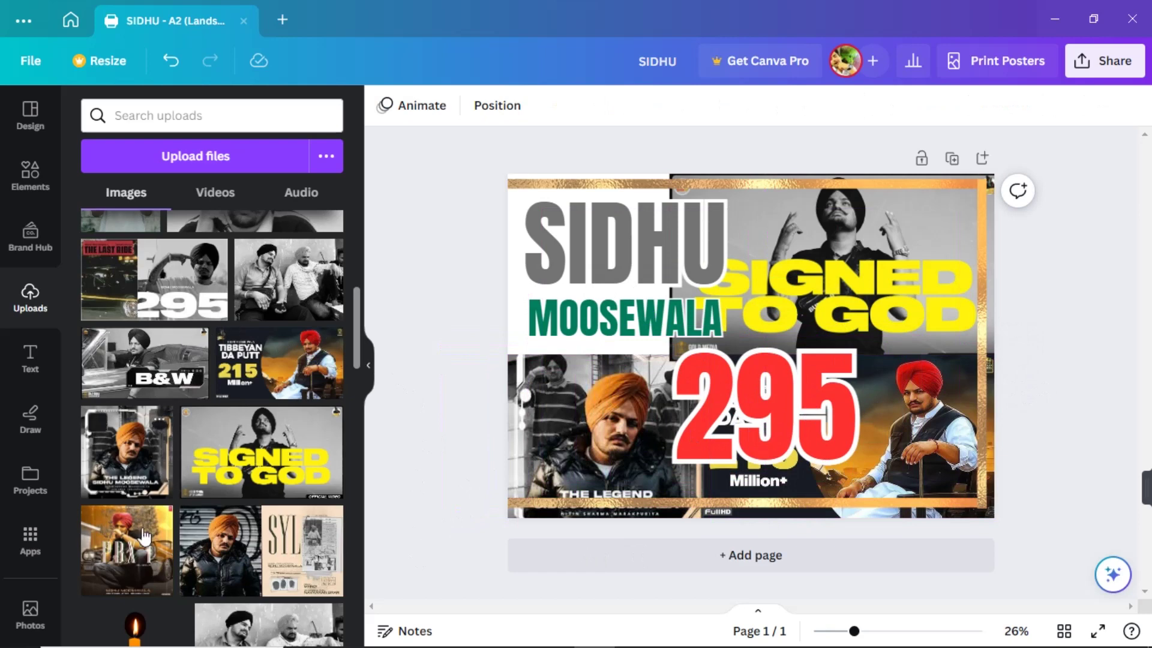
- Add the uploaded B&W car image in the poster's upper-left corner and enlarge it to cover the remaining white area
{"action": "scroll", "coordinate": [226, 354], "scroll_direction": "up", "scroll_amount": 3}
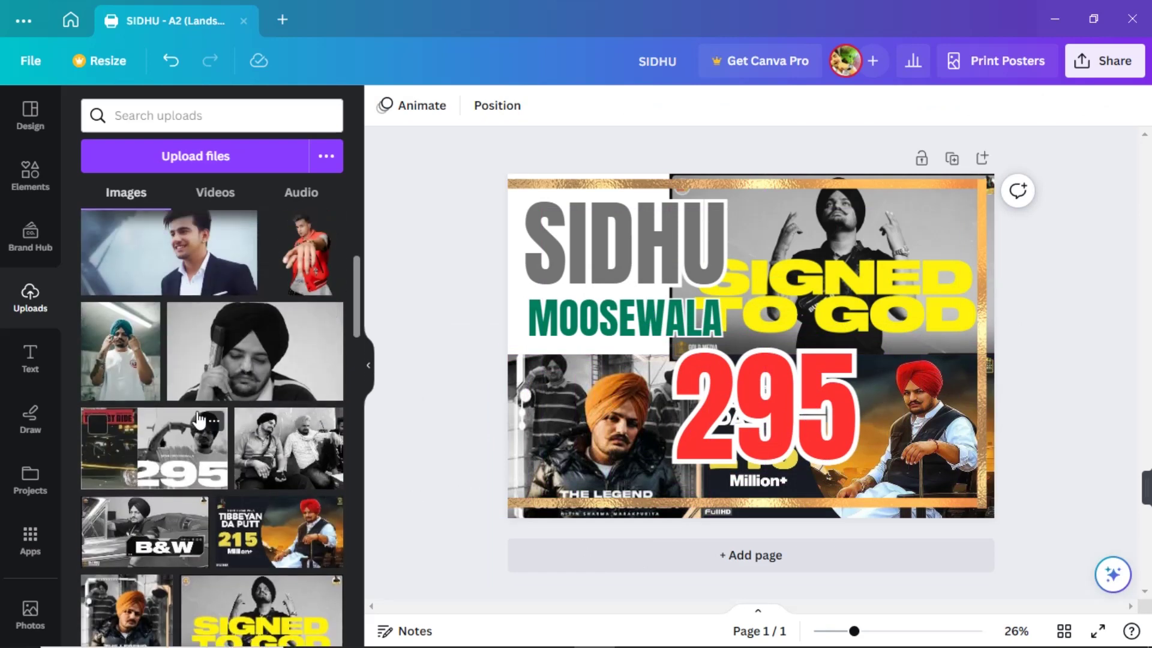
{"action": "scroll", "coordinate": [173, 451], "scroll_direction": "down", "scroll_amount": 3}
{"action": "left_click", "coordinate": [172, 451]}
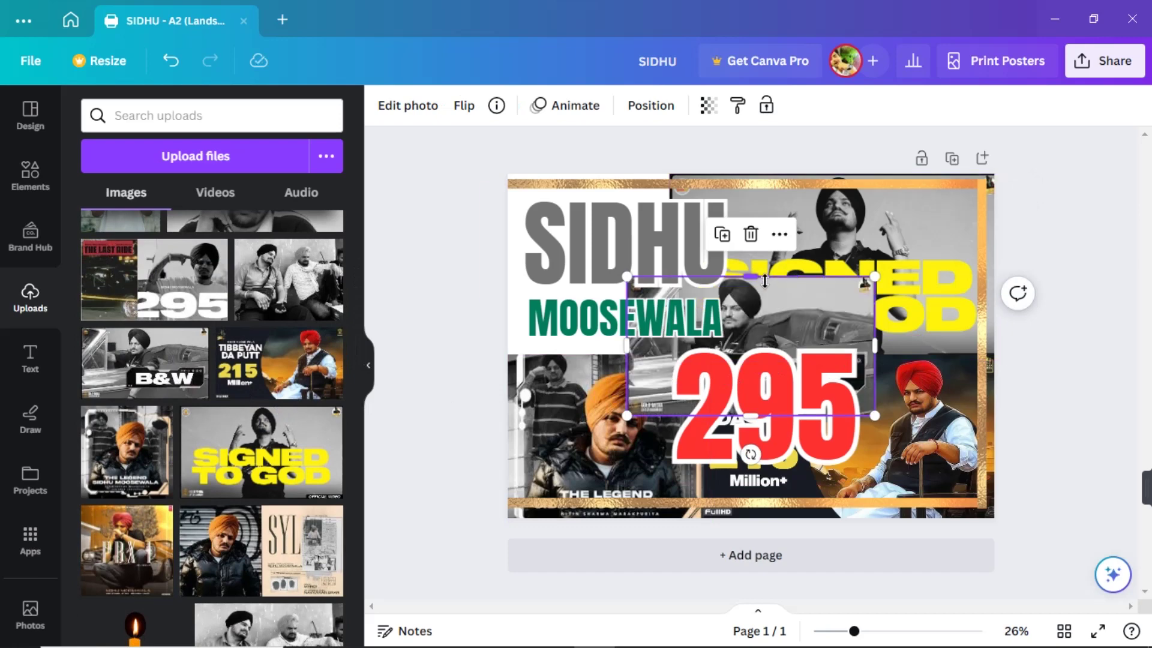
{"action": "left_click_drag", "start_coordinate": [779, 304], "coordinate": [647, 195]}
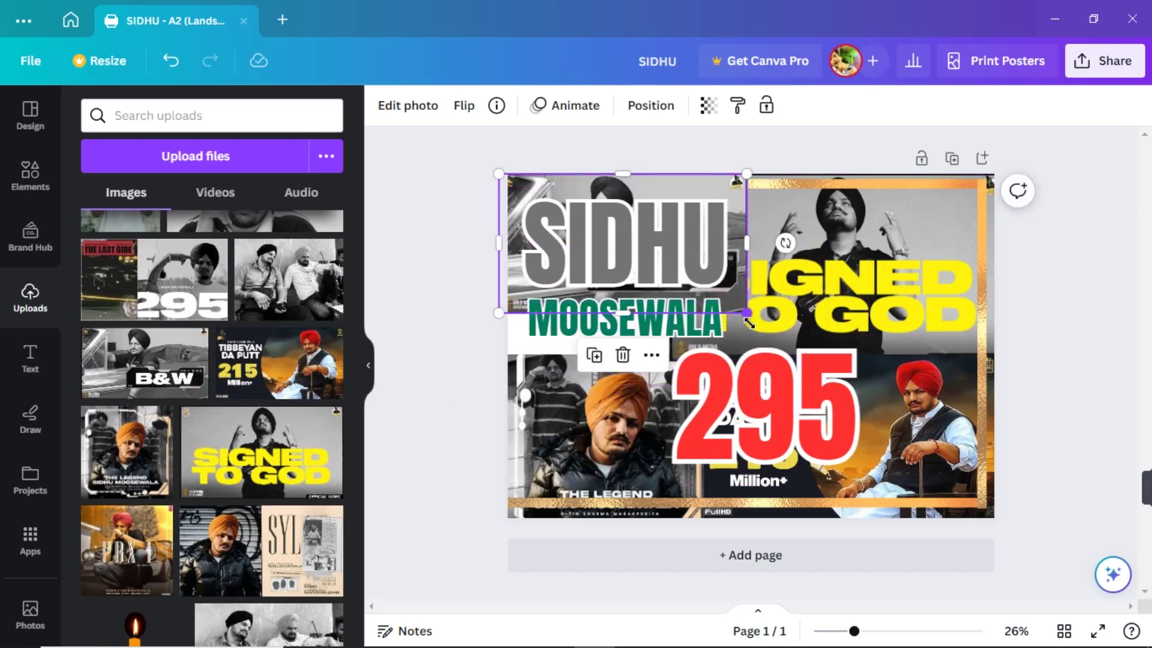
{"action": "left_click_drag", "start_coordinate": [747, 314], "coordinate": [836, 362]}
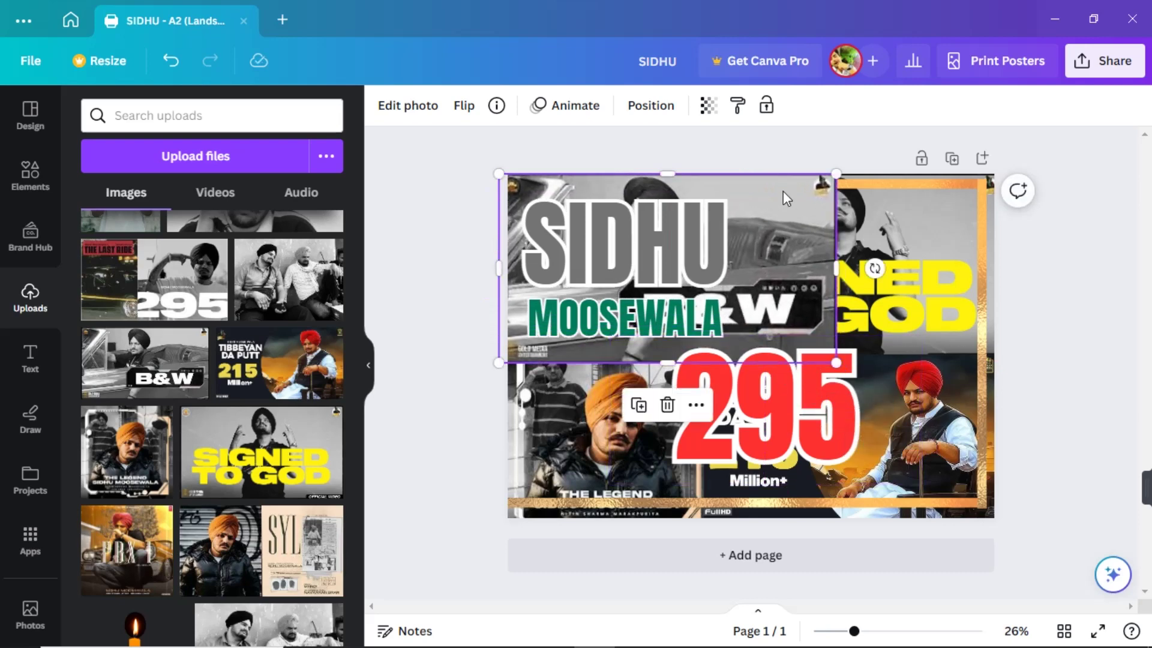
- Send the B&W car image to the back, behind the texts, gold lines and other photos
{"action": "right_click", "coordinate": [785, 198]}
{"action": "mouse_move", "coordinate": [840, 367]}
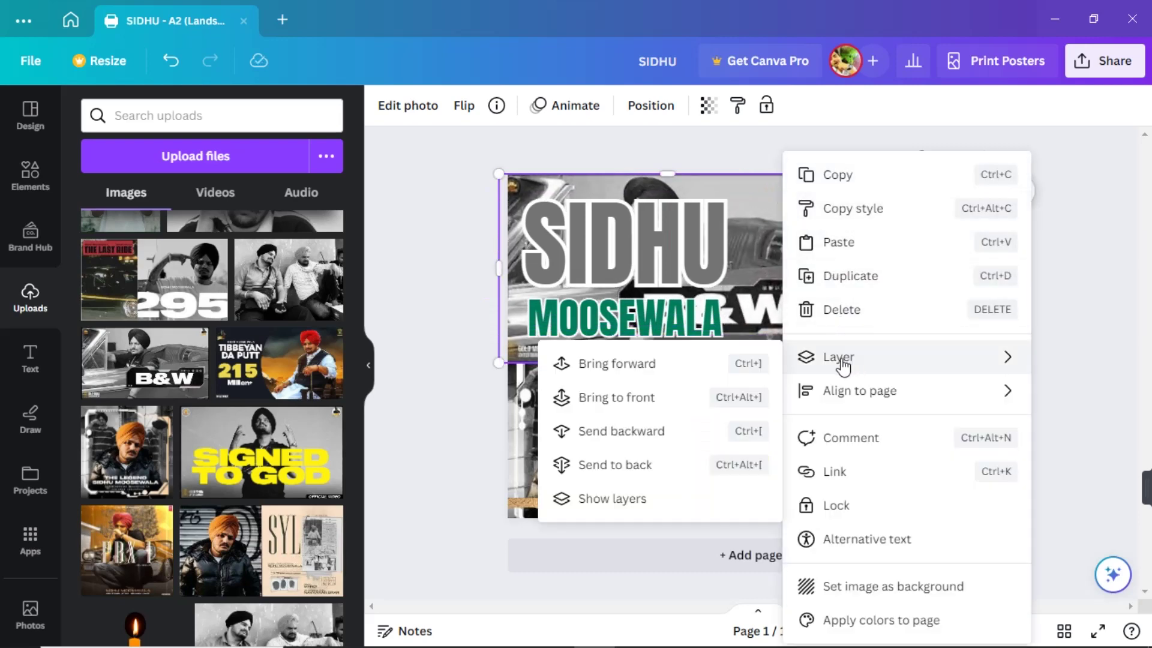
{"action": "left_click", "coordinate": [652, 463]}
{"action": "left_click", "coordinate": [1078, 351]}
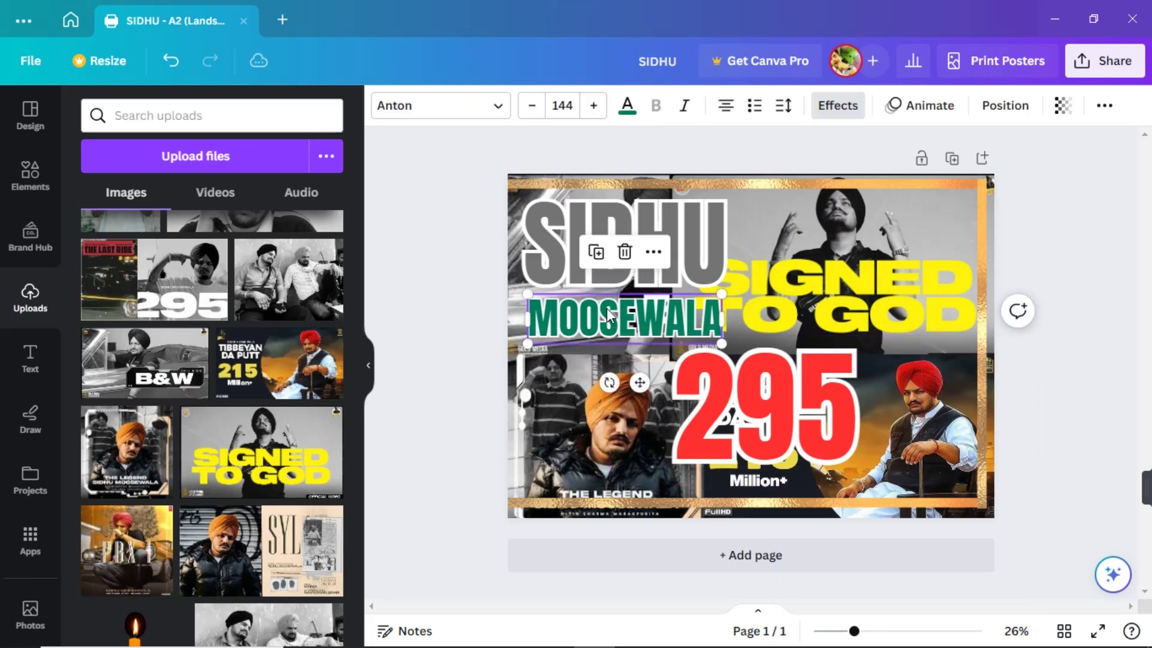
- Move the MOOSEWALA text toward the poster's centre above 295 and shift the 295 text slightly left
{"action": "left_click_drag", "start_coordinate": [632, 307], "coordinate": [737, 313]}
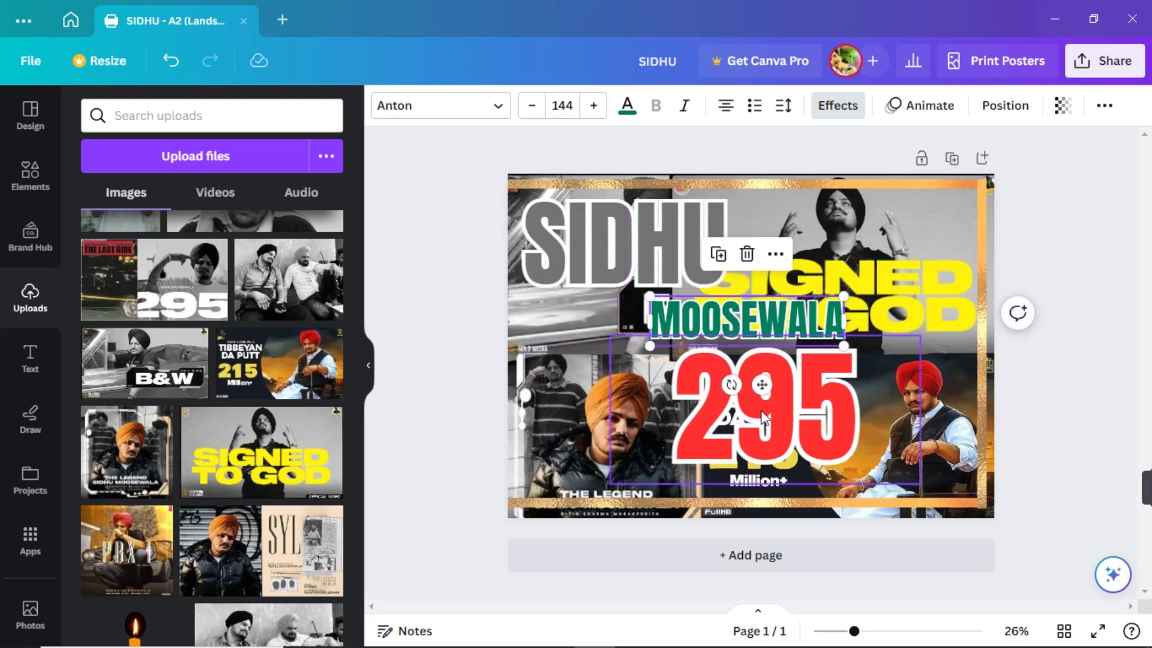
{"action": "left_click_drag", "start_coordinate": [757, 411], "coordinate": [733, 412]}
{"action": "left_click", "coordinate": [822, 325]}
{"action": "mouse_move", "coordinate": [826, 306]}
{"action": "left_mouse_down"}
{"action": "mouse_move", "coordinate": [845, 305]}
{"action": "mouse_move", "coordinate": [829, 305]}
{"action": "left_mouse_up"}
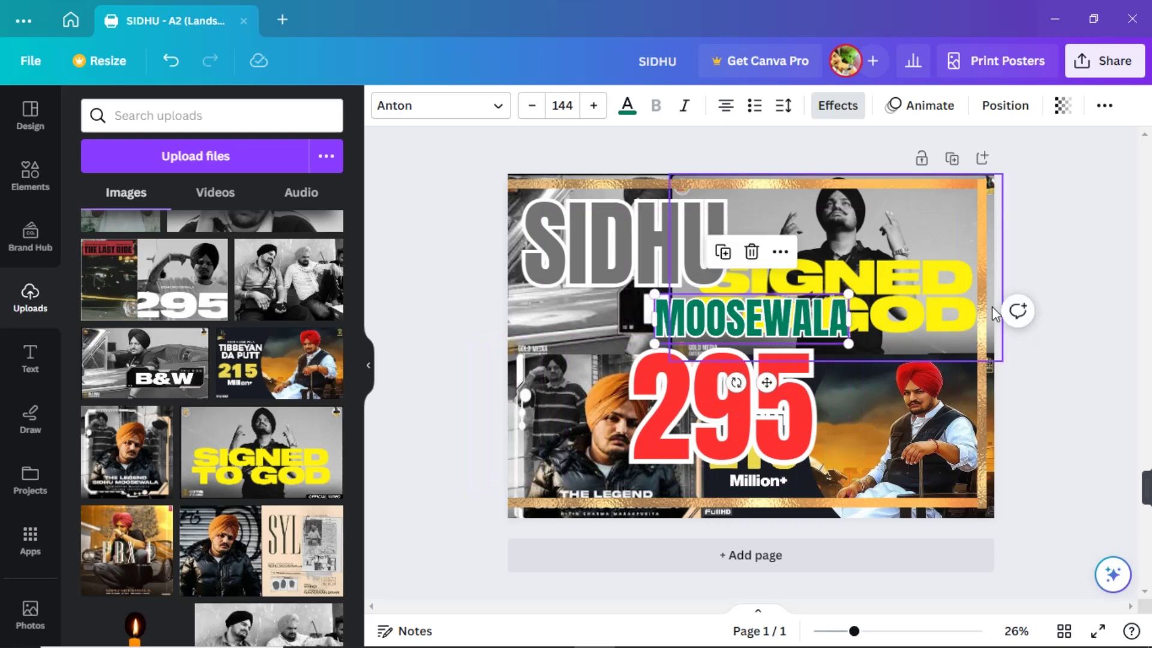
- Add the uploaded grey cutout of the man with folded hands and place it over the poster's lower-right corner, partly beyond the edge
{"action": "left_click", "coordinate": [1070, 340]}
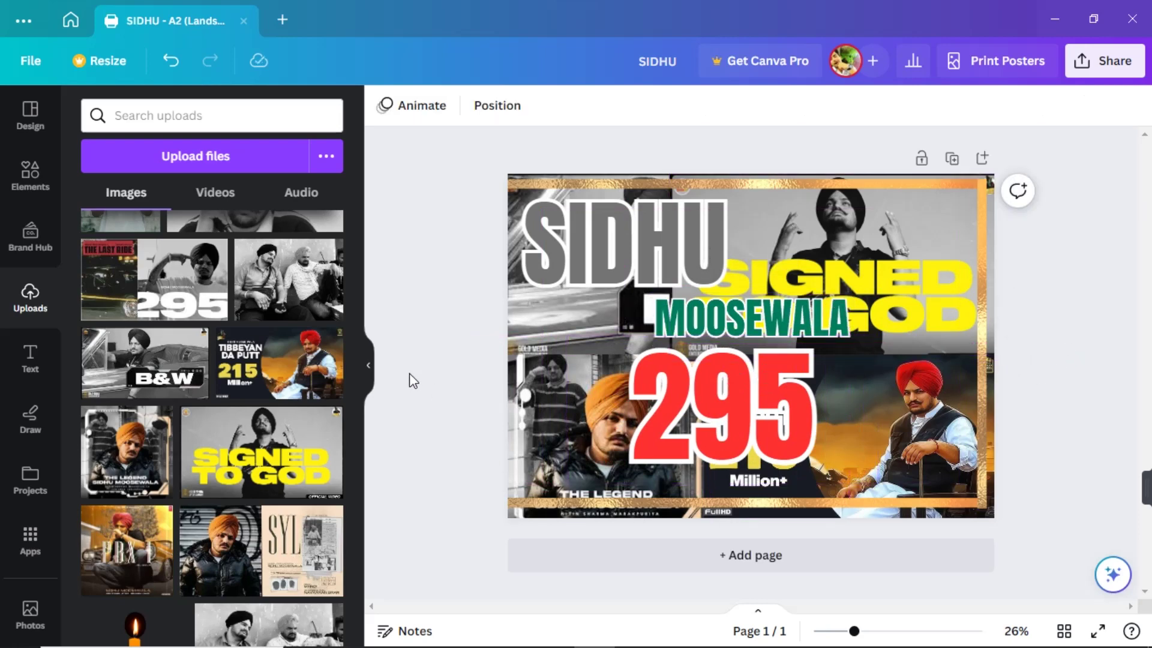
{"action": "scroll", "coordinate": [310, 389], "scroll_direction": "down", "scroll_amount": 4}
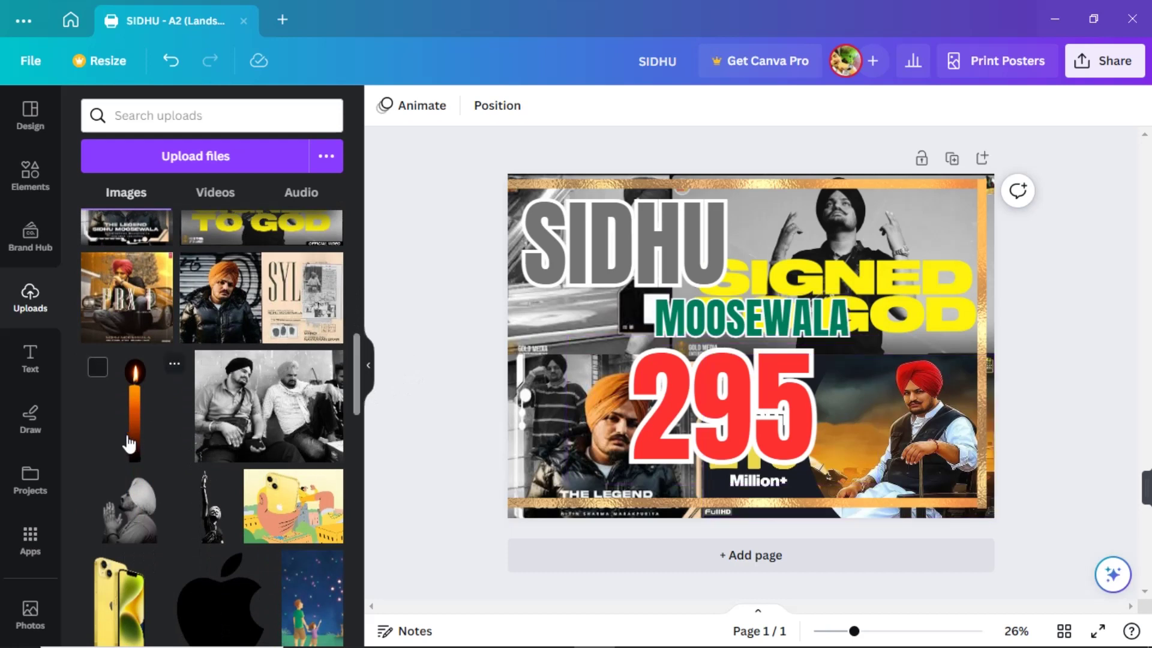
{"action": "left_click", "coordinate": [151, 533]}
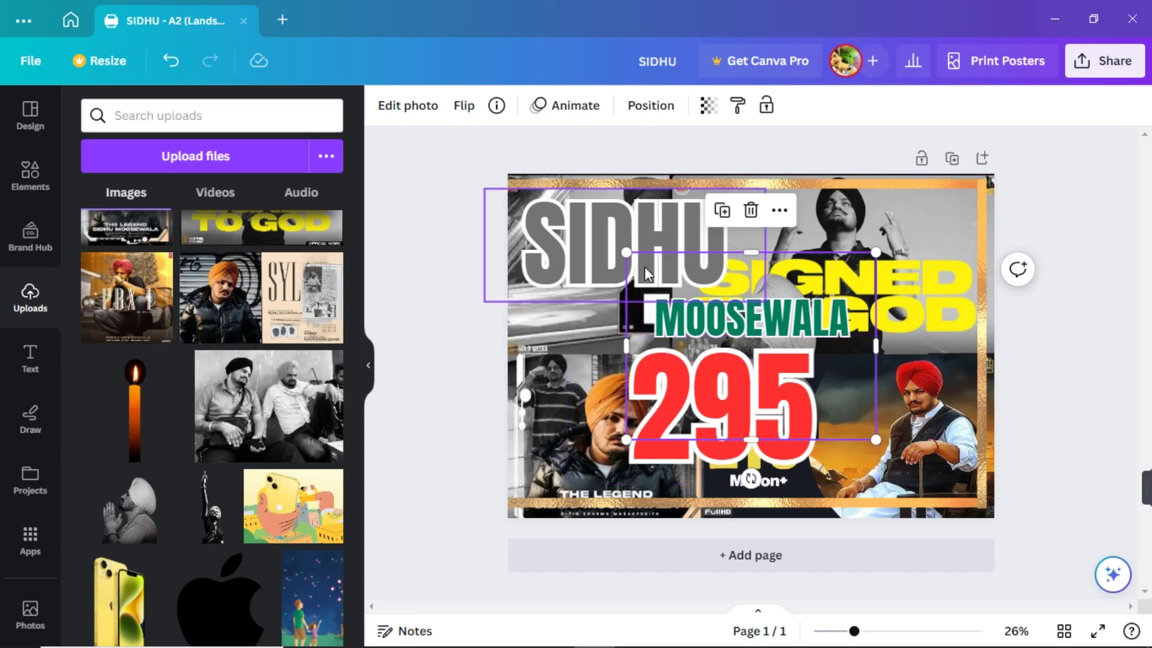
{"action": "left_click_drag", "start_coordinate": [645, 266], "coordinate": [865, 369]}
{"action": "left_click_drag", "start_coordinate": [869, 372], "coordinate": [870, 373]}
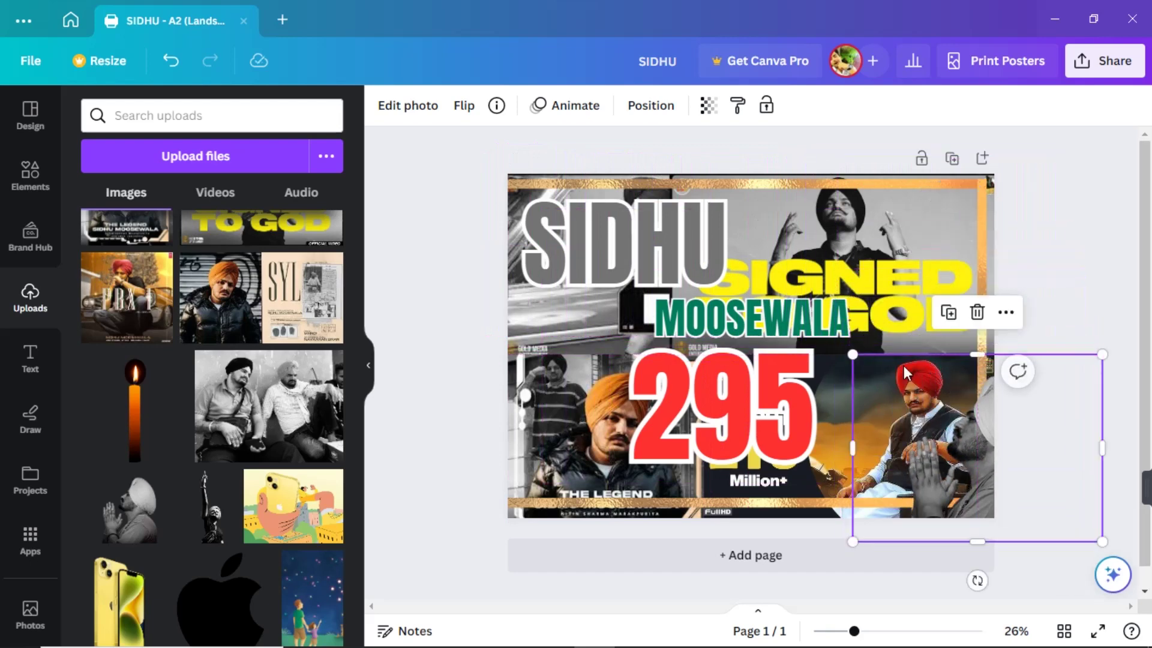
{"action": "left_click", "coordinate": [1078, 319]}
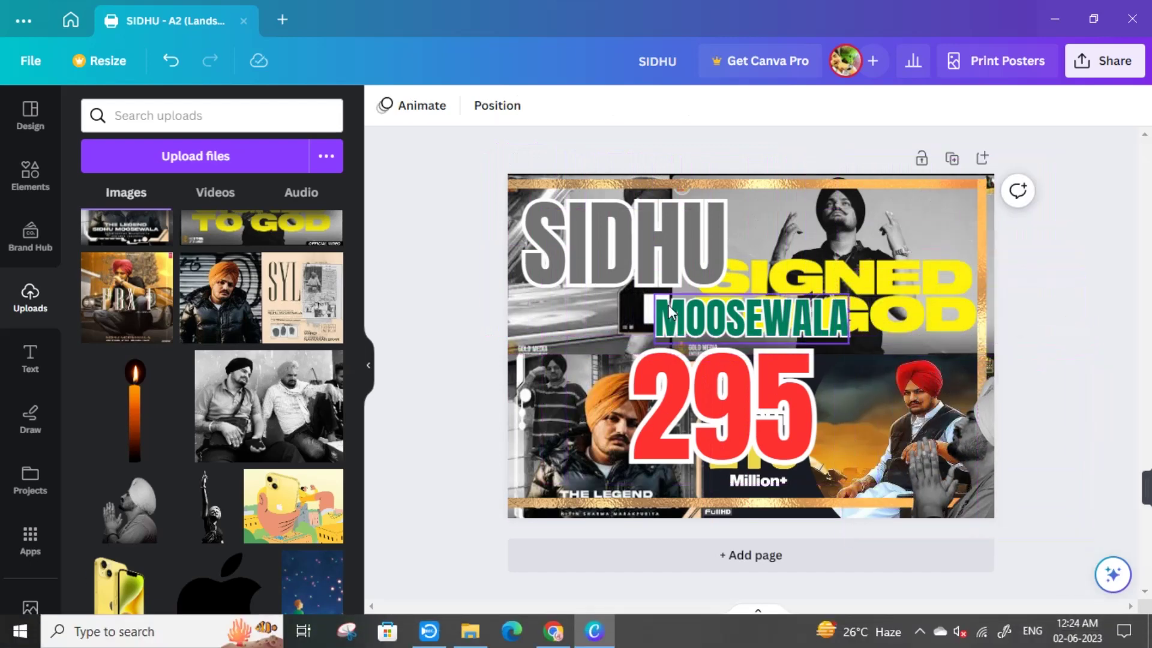
- Move the SIDHU text slightly up and left toward the poster's corner and enlarge the MOOSEWALA text to size 183
{"action": "left_click_drag", "start_coordinate": [591, 257], "coordinate": [583, 247]}
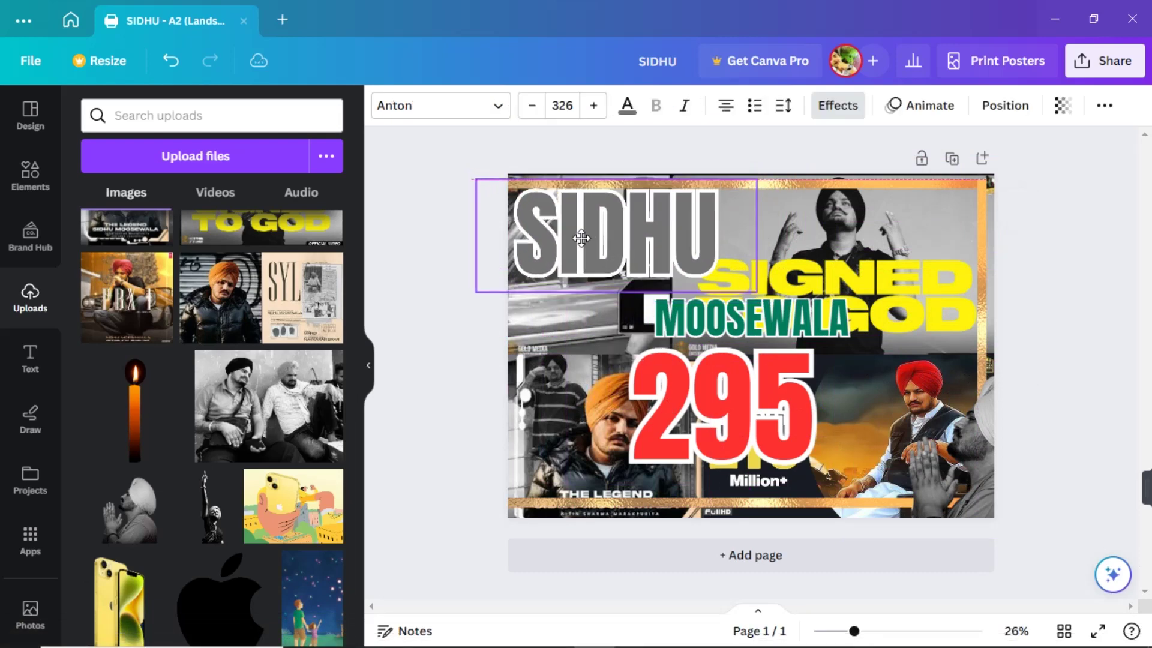
{"action": "left_click", "coordinate": [811, 328]}
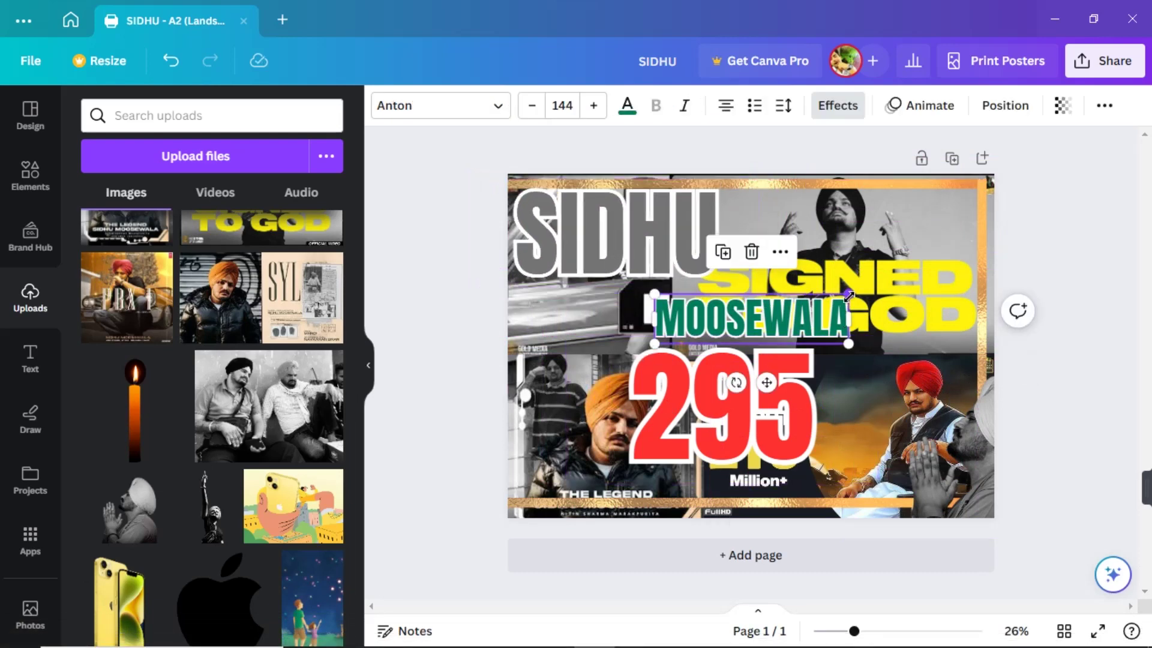
{"action": "left_click_drag", "start_coordinate": [848, 296], "coordinate": [900, 280]}
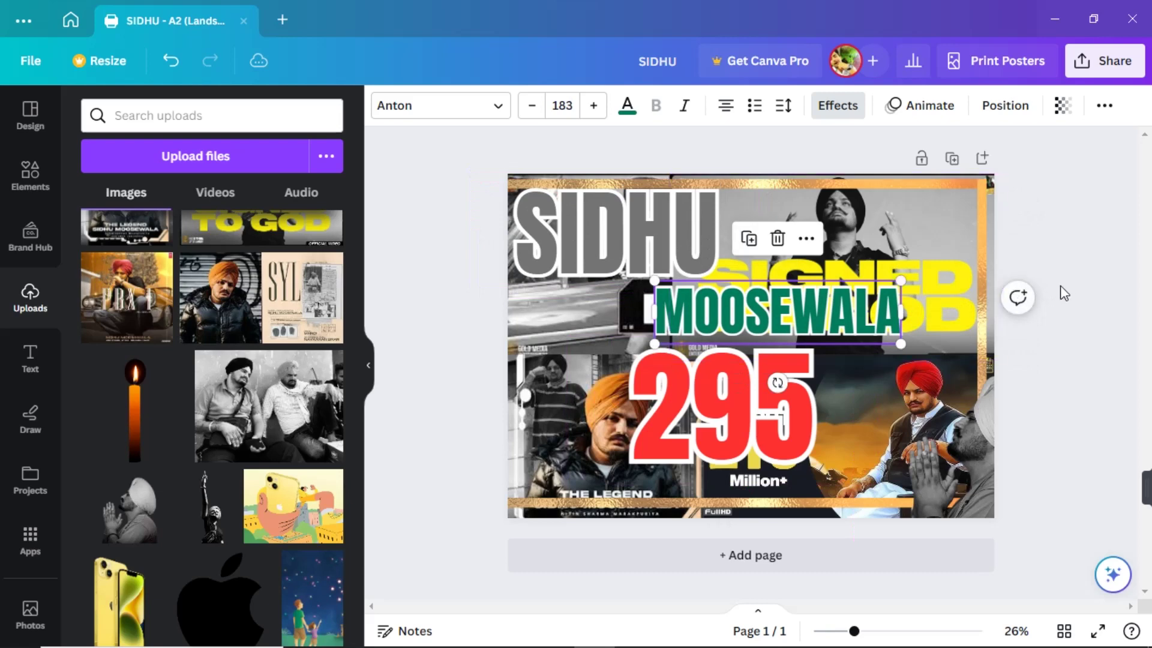
{"action": "left_click", "coordinate": [1069, 294]}
- Shift the 295 text slightly left and down below MOOSEWALA, and collapse the uploads sidebar to view the poster
{"action": "left_click_drag", "start_coordinate": [720, 427], "coordinate": [695, 436]}
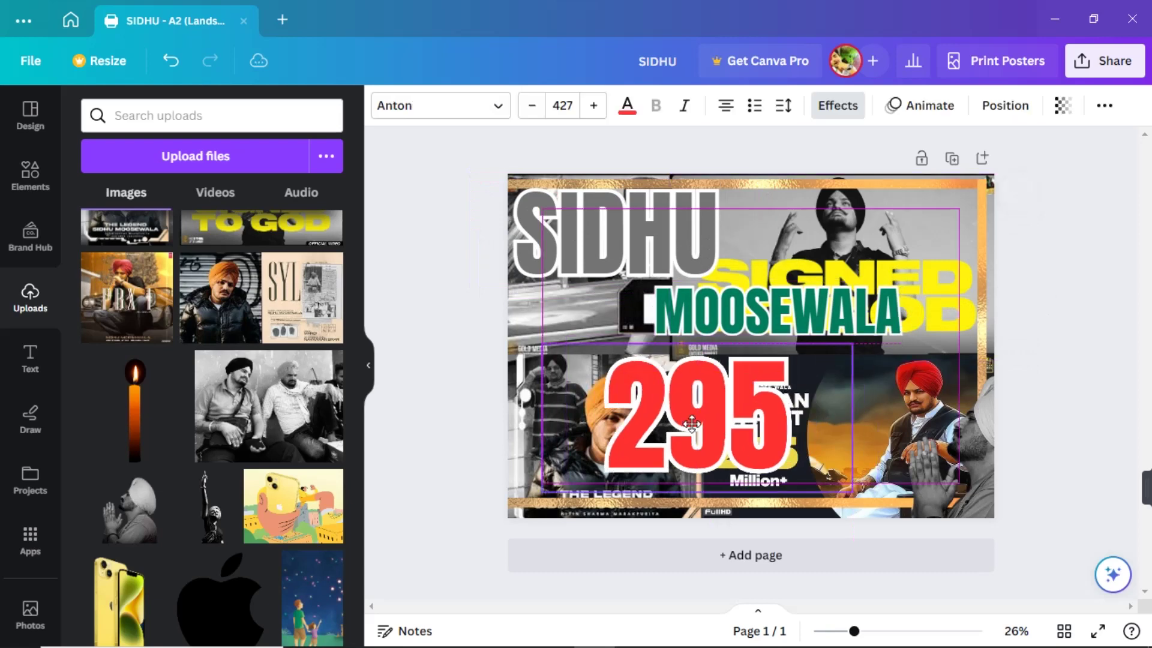
{"action": "left_click", "coordinate": [1050, 316]}
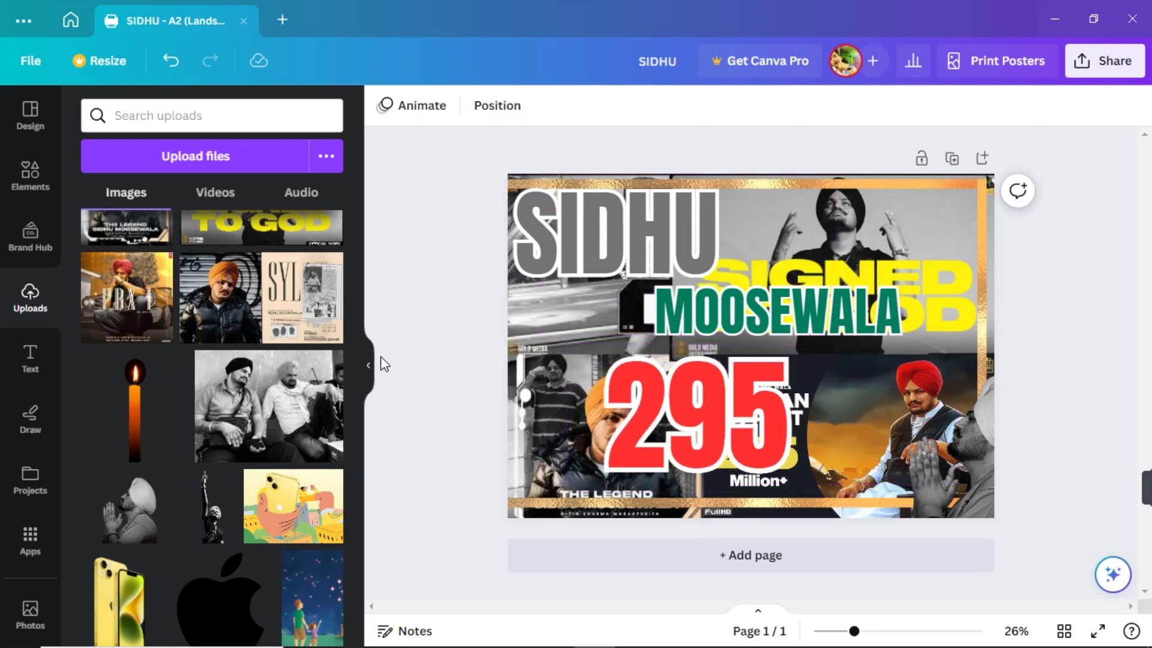
{"action": "left_click", "coordinate": [370, 371]}
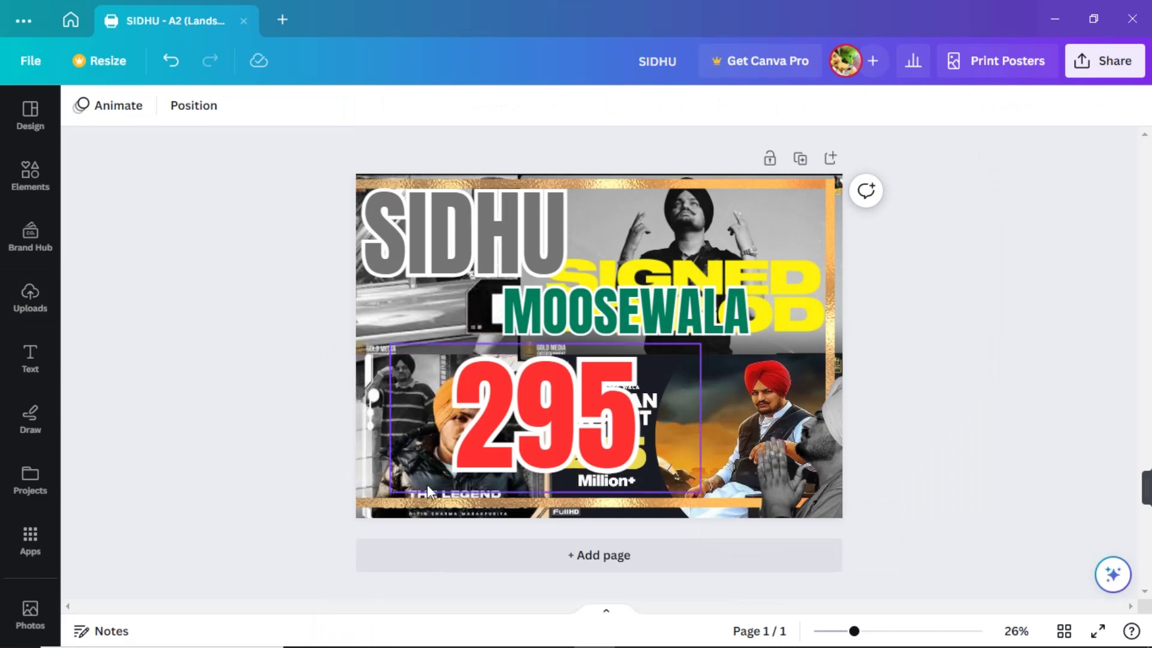